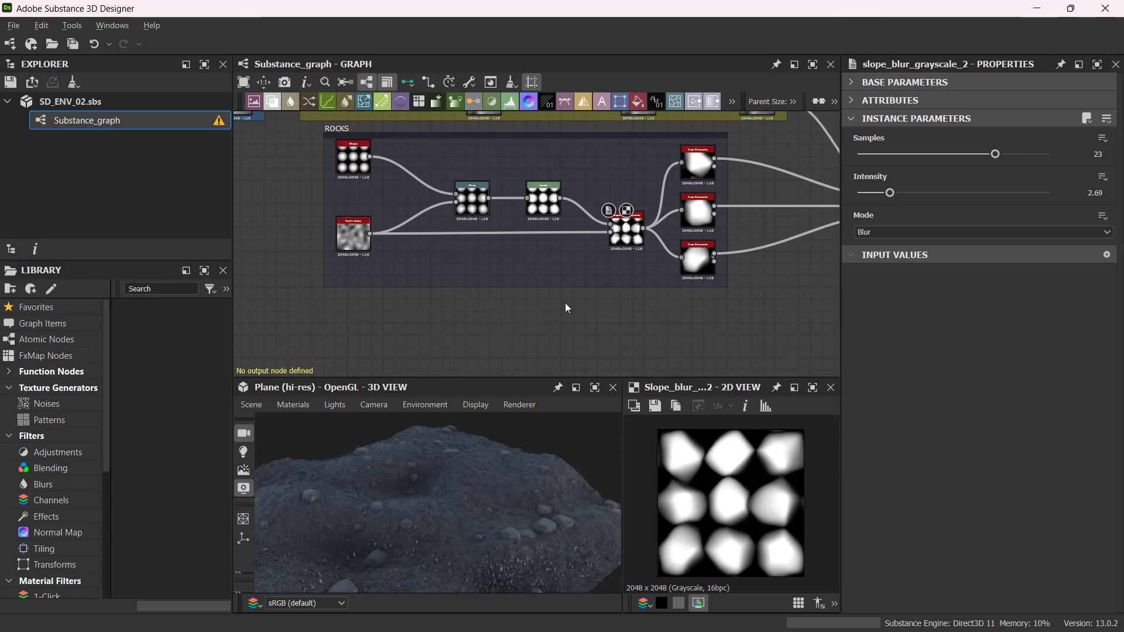
Step: Add a Shape node and place it in the empty graph area below the ROCKS frame
left_click(566, 304)
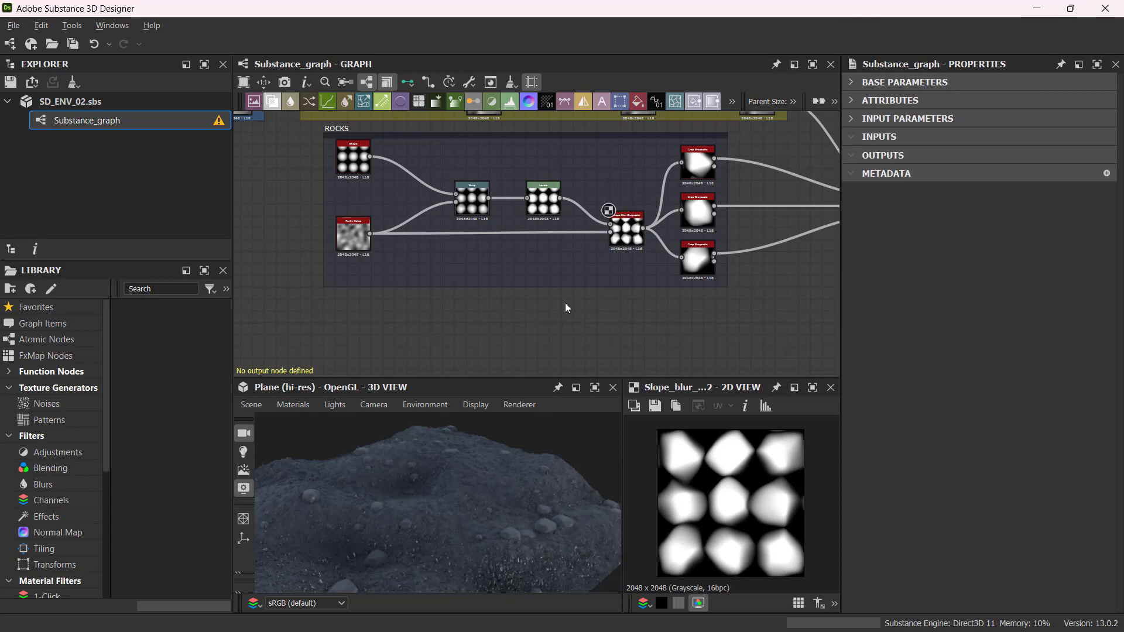
key("space")
type("shape")
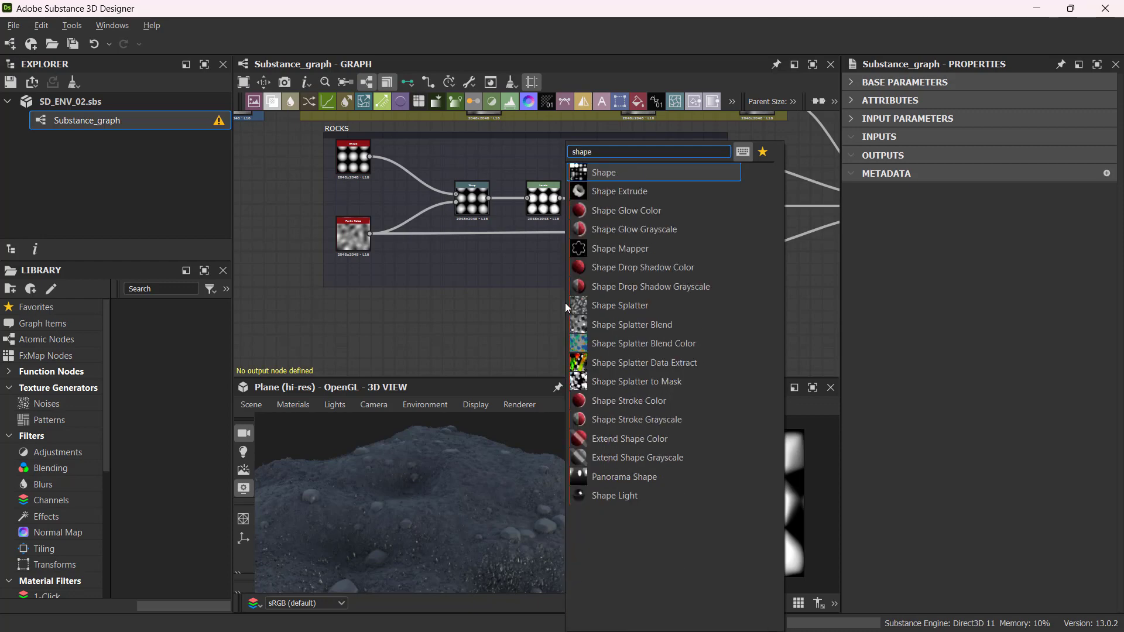
key("Return")
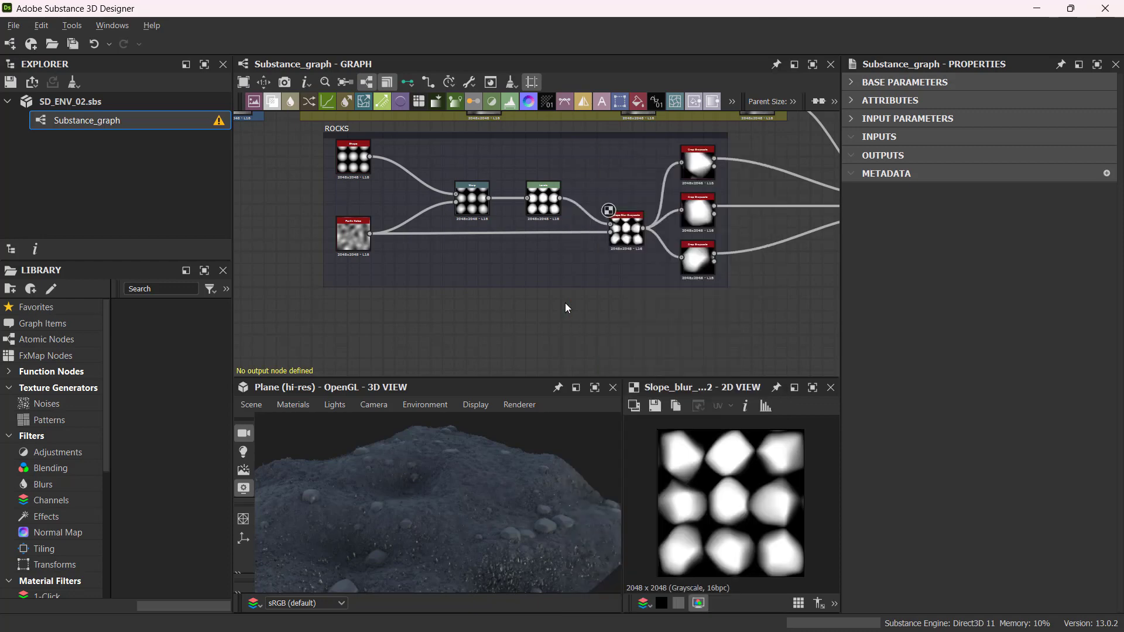
middle_click_drag(564, 304, 651, 257)
left_click_drag(650, 256, 440, 280)
scroll(542, 282, "up", 1)
middle_click_drag(542, 282, 568, 274)
Step: Set the Shape node's pattern to Capsule and its Pattern Specific value to 1
left_click(933, 195)
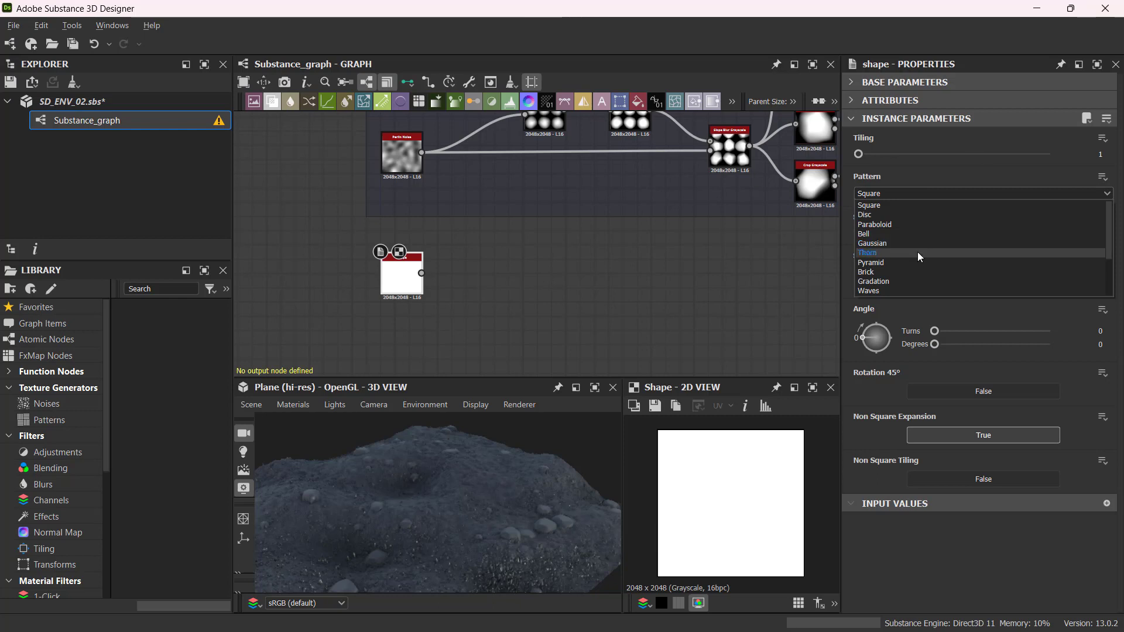
scroll(915, 261, "down", 1)
scroll(915, 258, "down", 1)
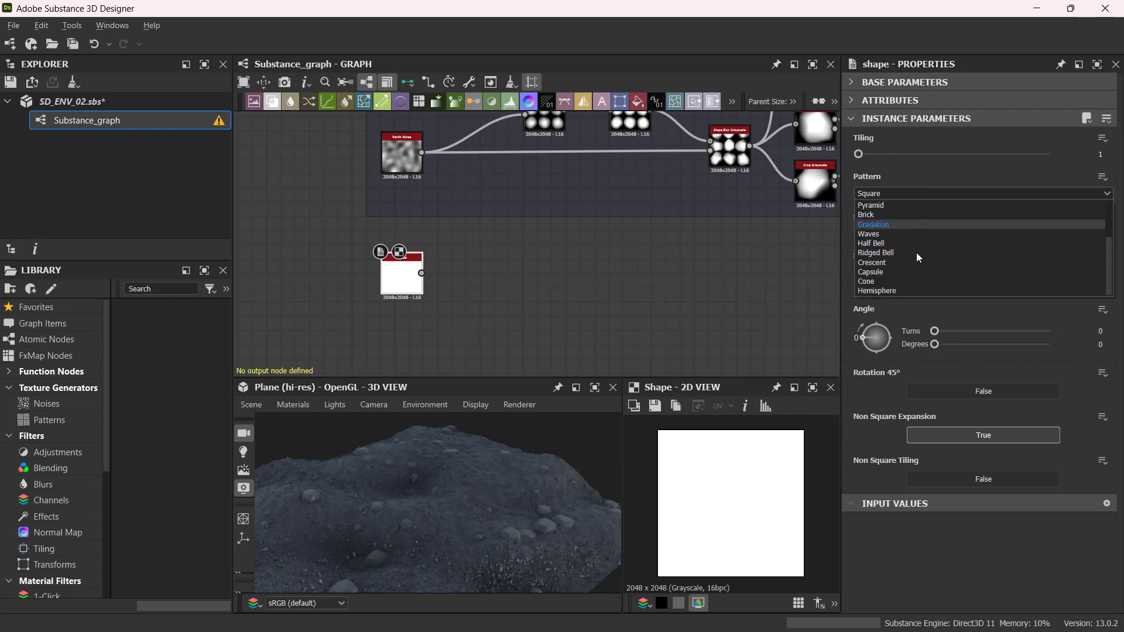
left_click(907, 270)
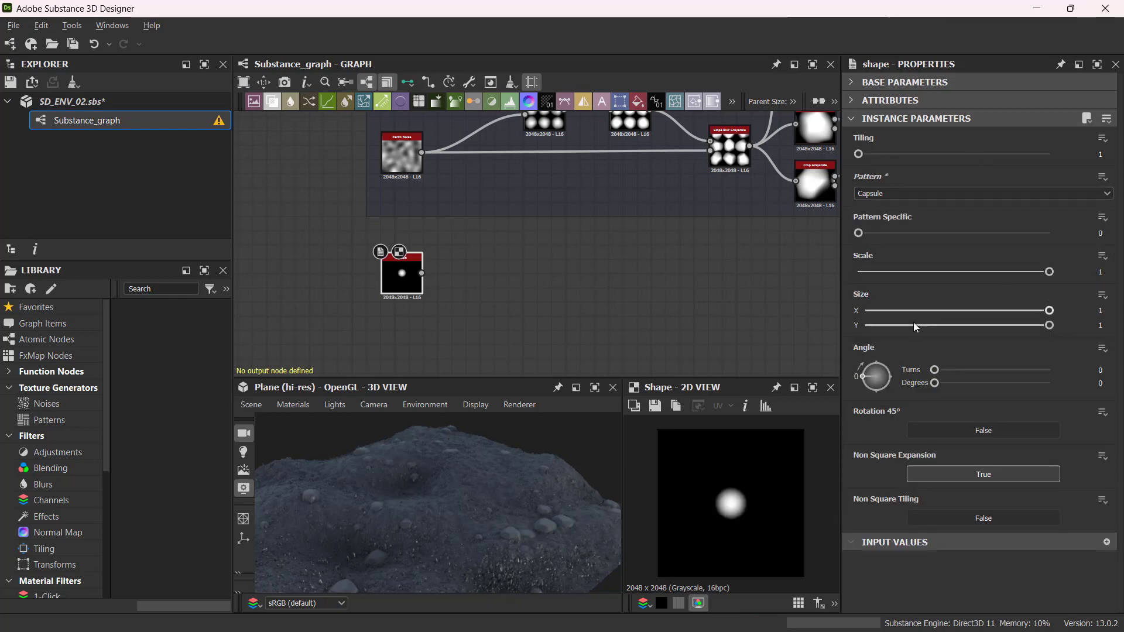
left_click_drag(860, 233, 1049, 234)
scroll(492, 285, "up", 2)
middle_click_drag(492, 280, 523, 265)
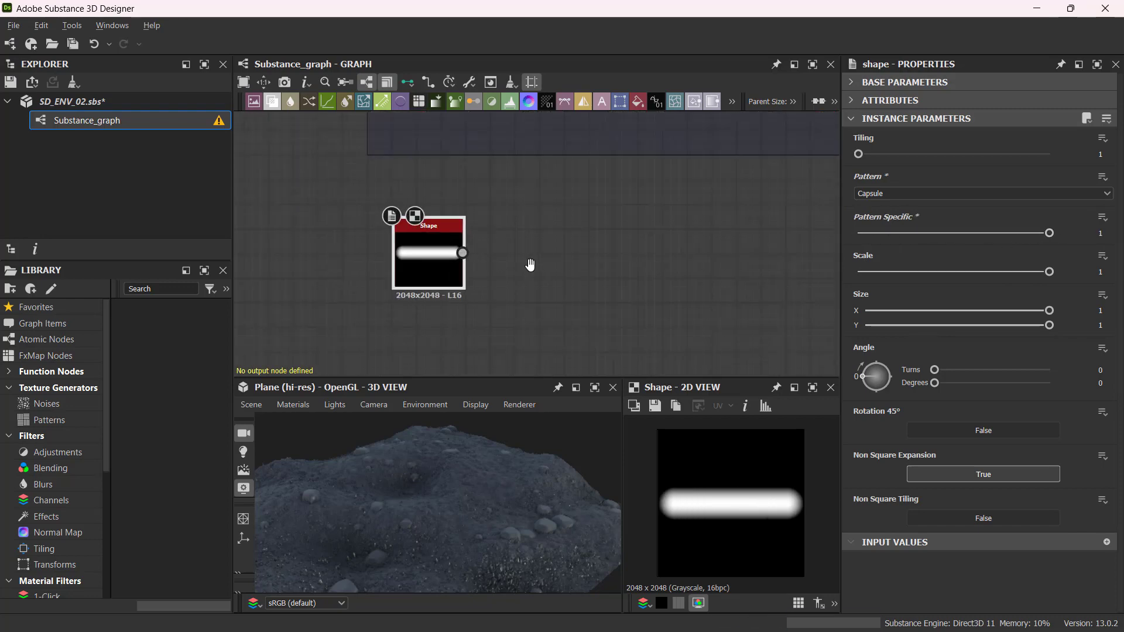
Step: Reposition the capsule Shape node below the ROCKS frame and rotate its shape to an angle of 90 degrees
left_click_drag(422, 262, 397, 227)
scroll(425, 251, "up", 2)
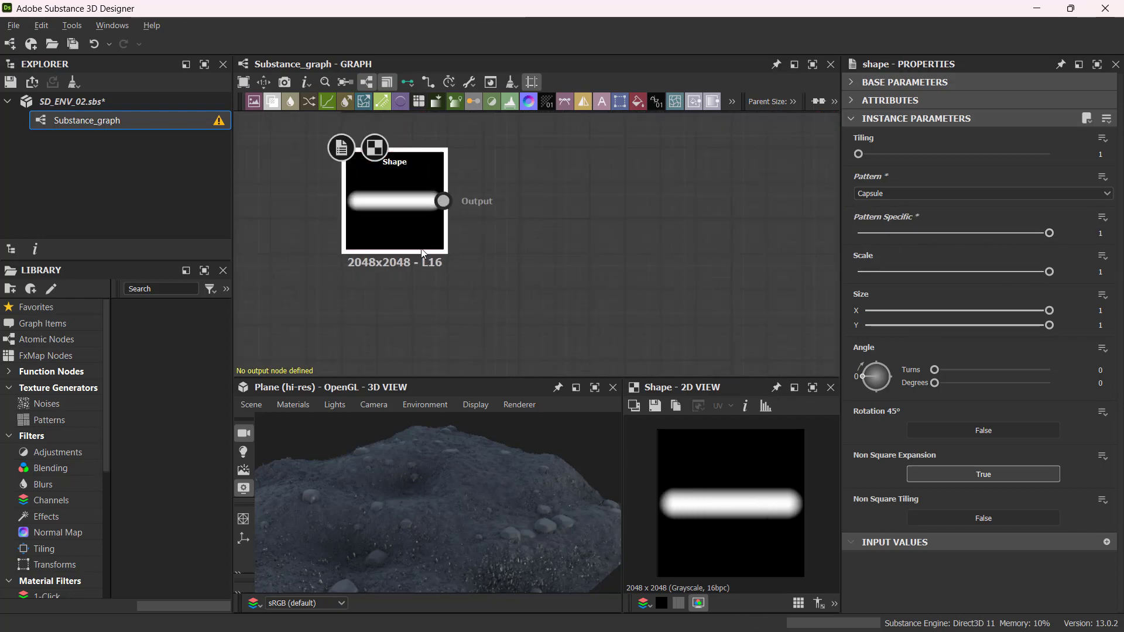
middle_click_drag(521, 233, 507, 269)
left_click_drag(377, 259, 385, 259)
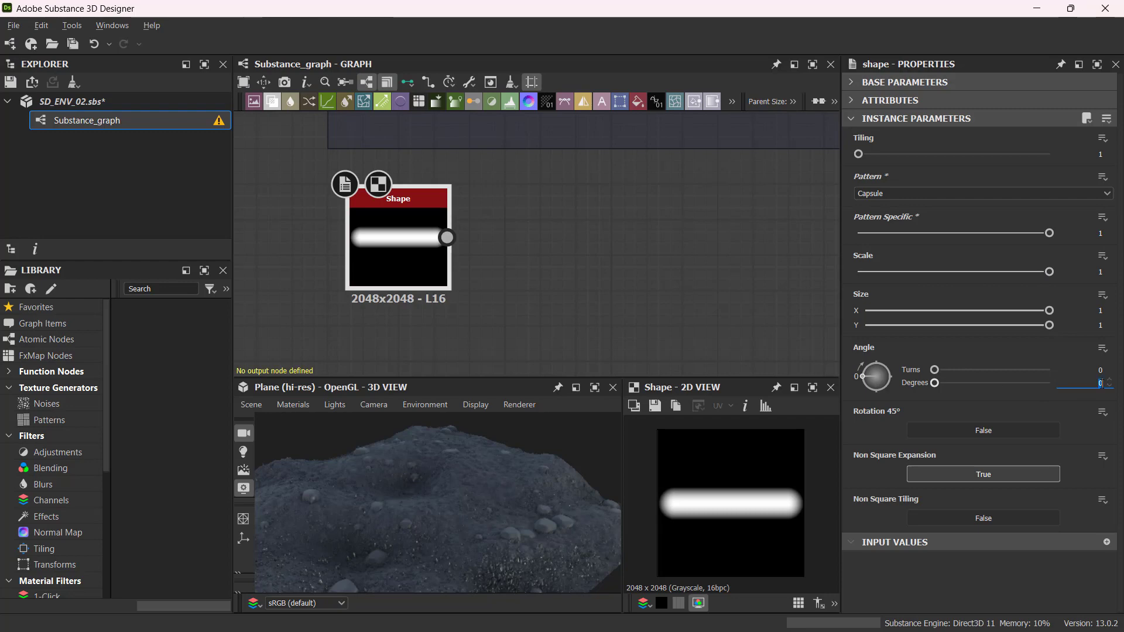
key("Return")
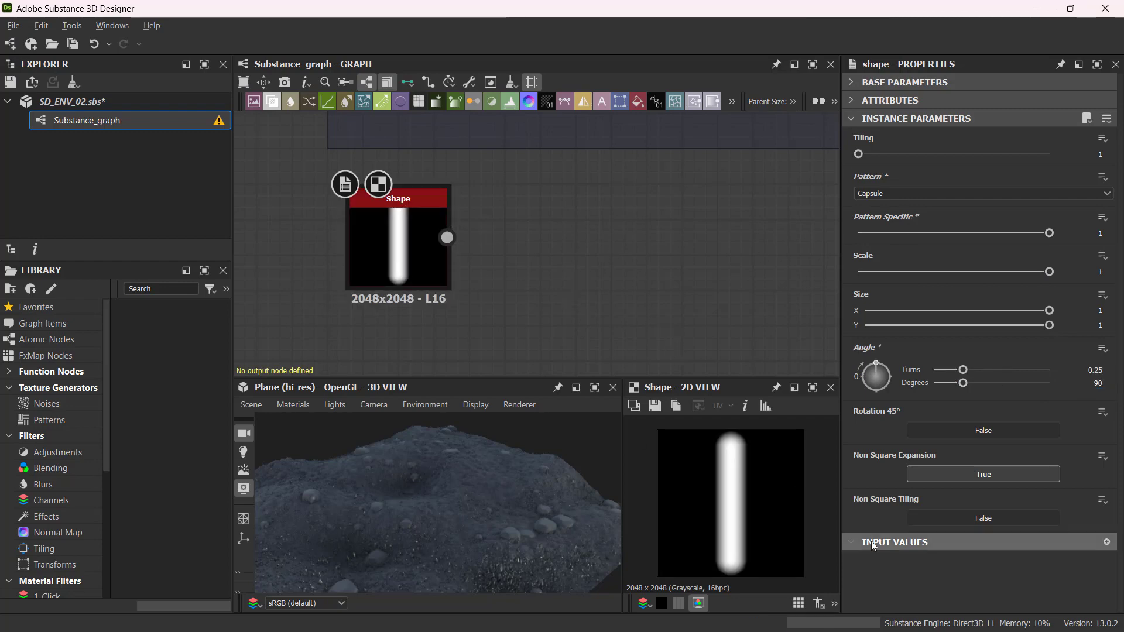
left_click(384, 258)
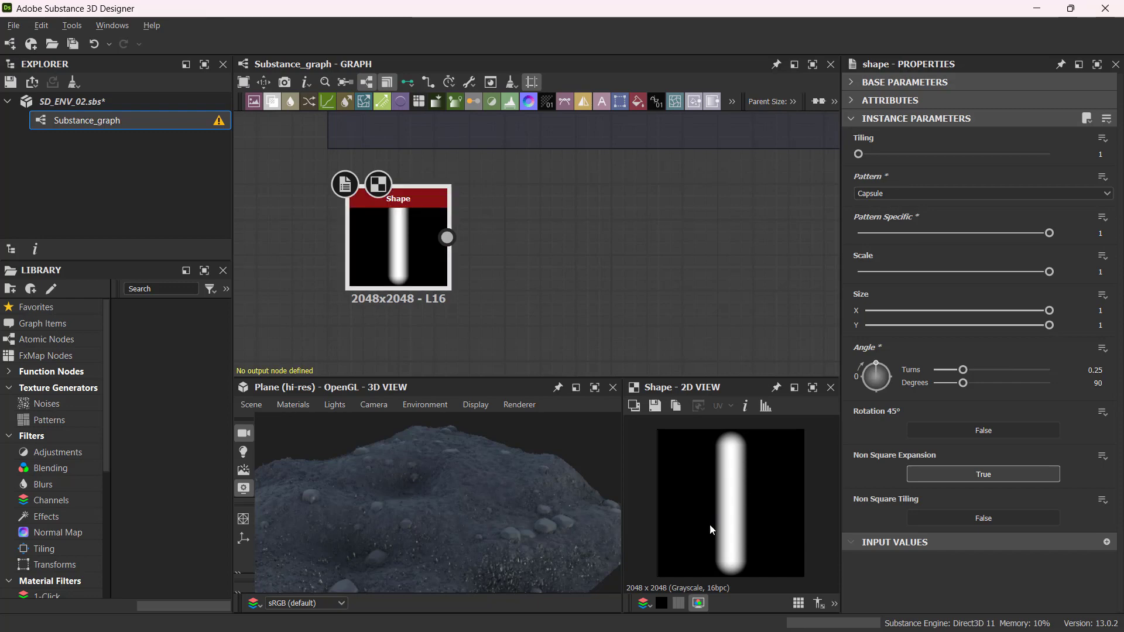
Step: Add a second Shape node and place it directly beneath the capsule Shape node with some space between them
left_click(606, 248)
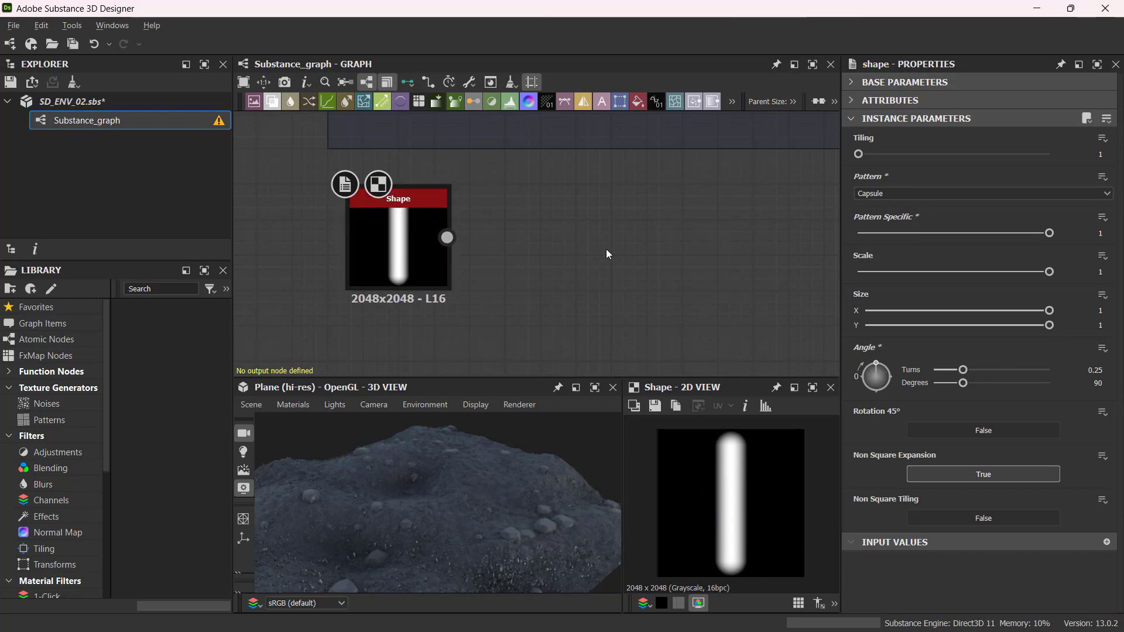
mouse_move(606, 248)
middle_mouse_down()
mouse_move(604, 226)
mouse_move(589, 231)
mouse_move(601, 229)
middle_mouse_up()
scroll(604, 232, "down", 1)
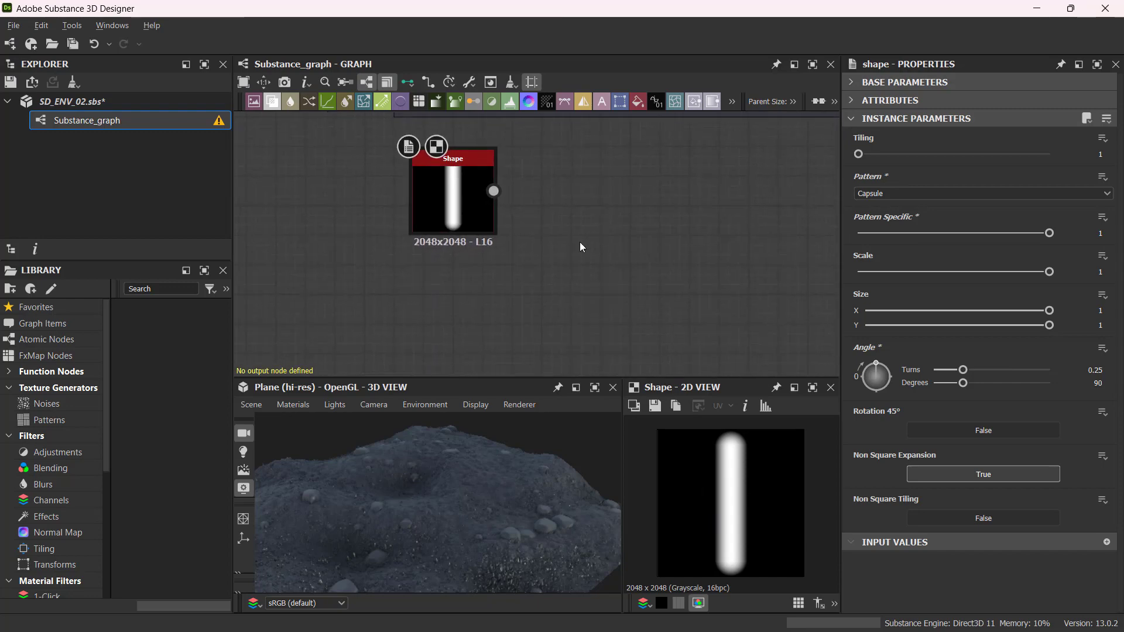
key("space")
type("sh")
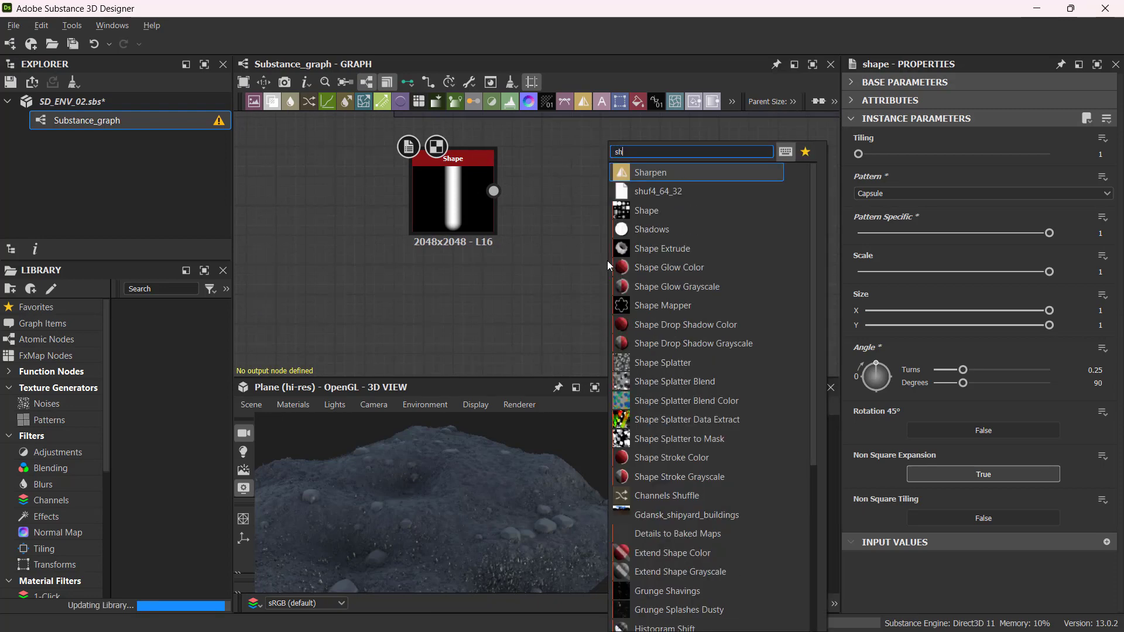
type("ap")
key("Return")
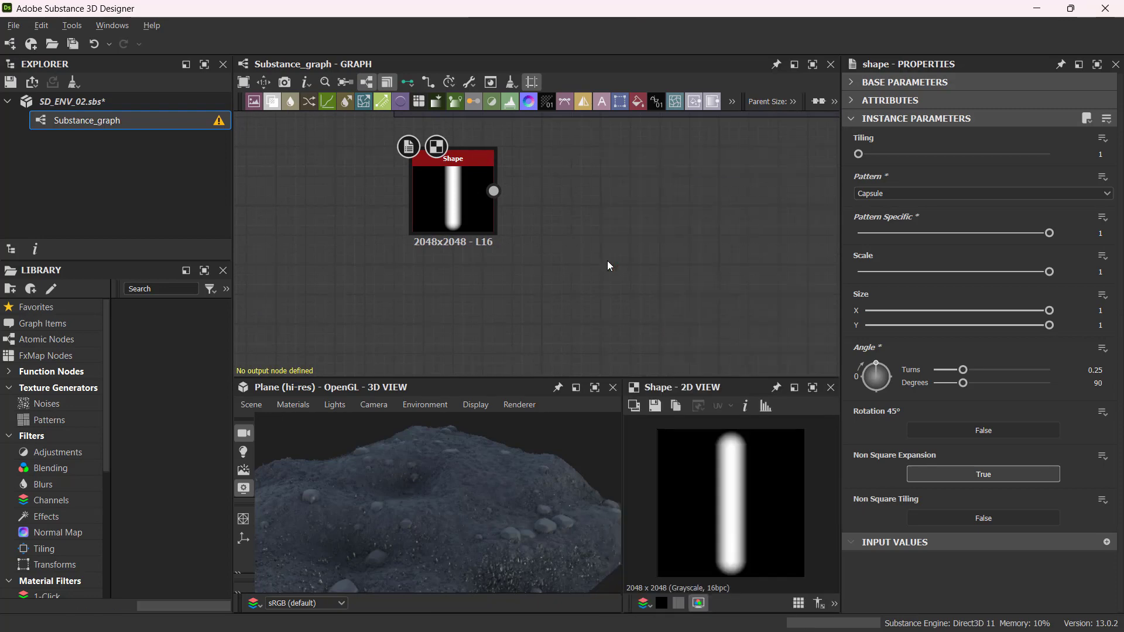
left_click_drag(608, 266, 445, 325)
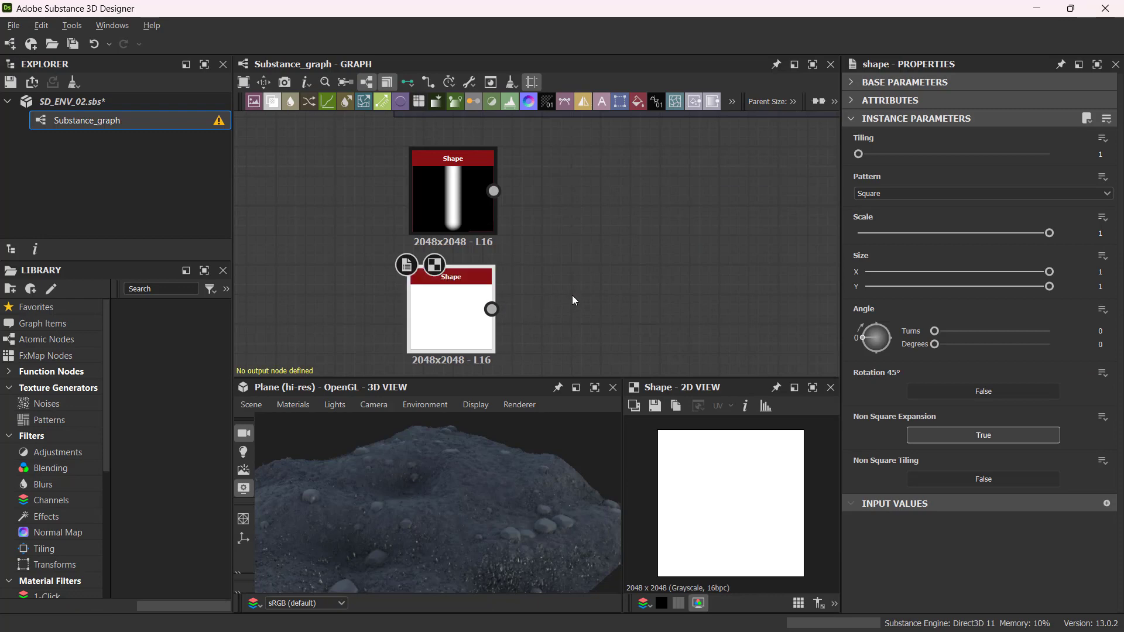
middle_click_drag(467, 331, 499, 242)
left_click_drag(499, 243, 473, 256)
middle_click_drag(610, 223, 610, 289)
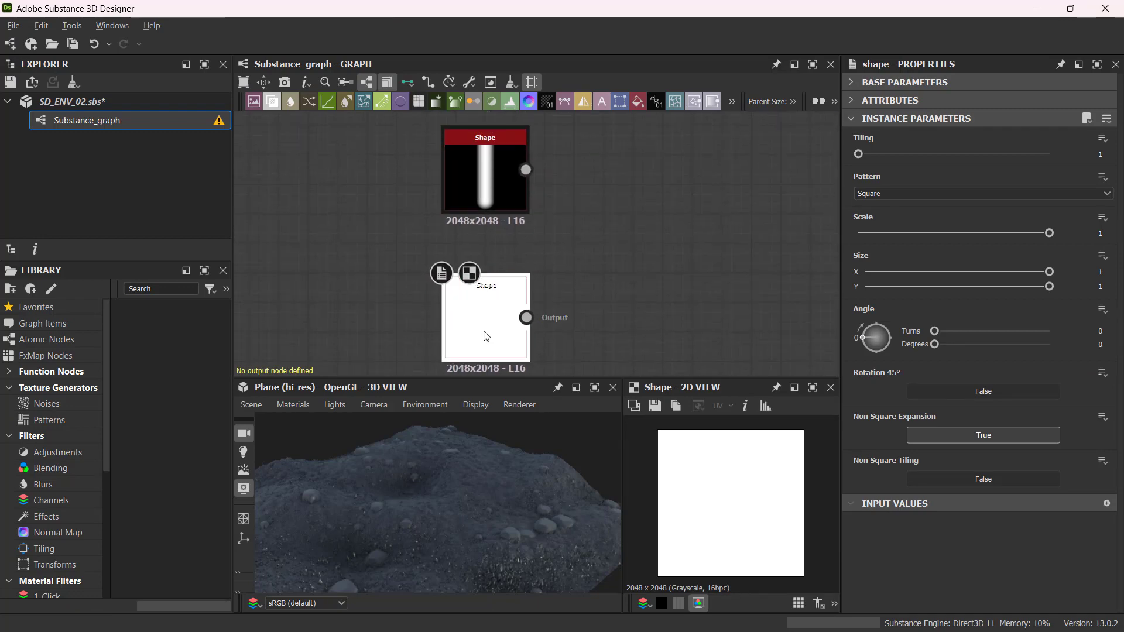
Step: Set the second Shape node's pattern to Paraboloid and reduce its scale to 0.48
left_click(988, 194)
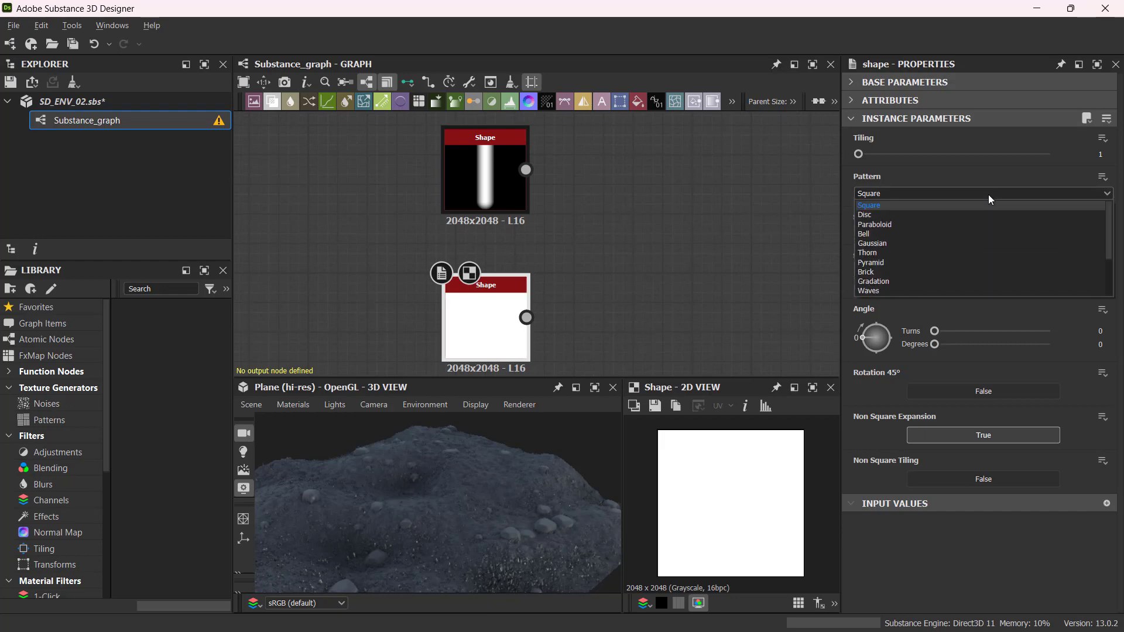
left_click(978, 222)
middle_click_drag(640, 320, 660, 267)
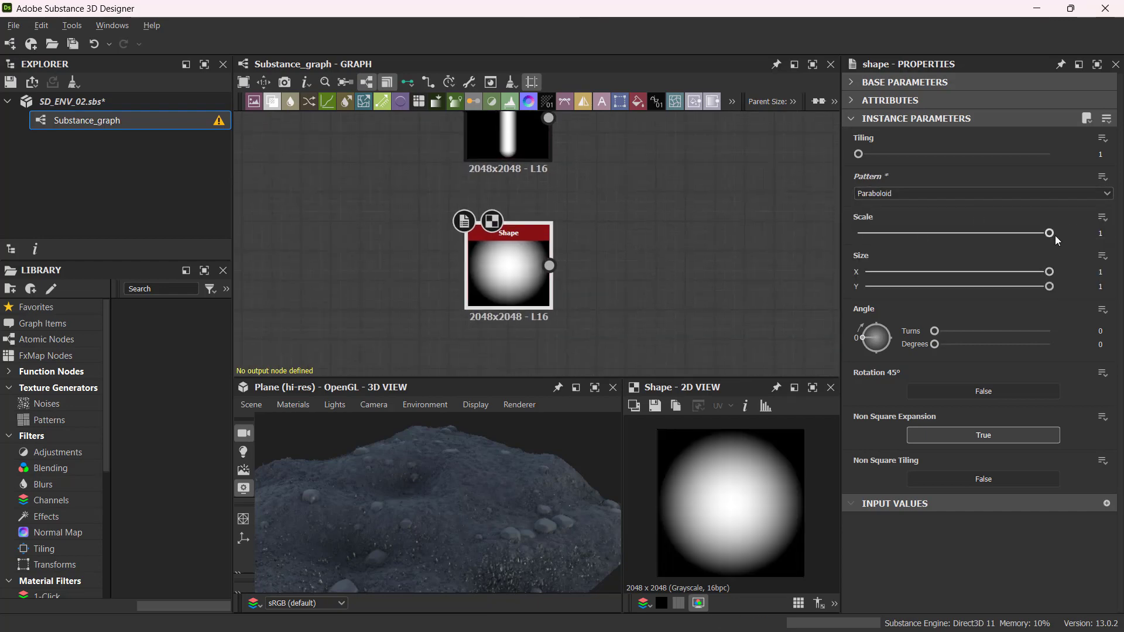
left_click_drag(1051, 234, 949, 241)
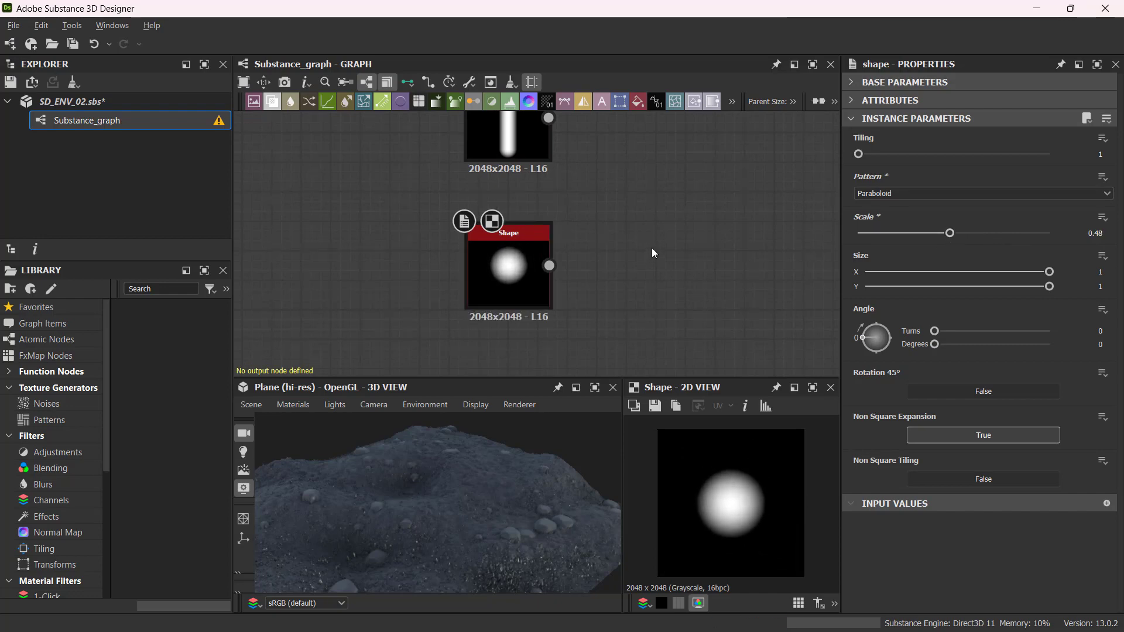
Step: Add a Directional Warp node beside the two Shape nodes
middle_click_drag(652, 248, 602, 257)
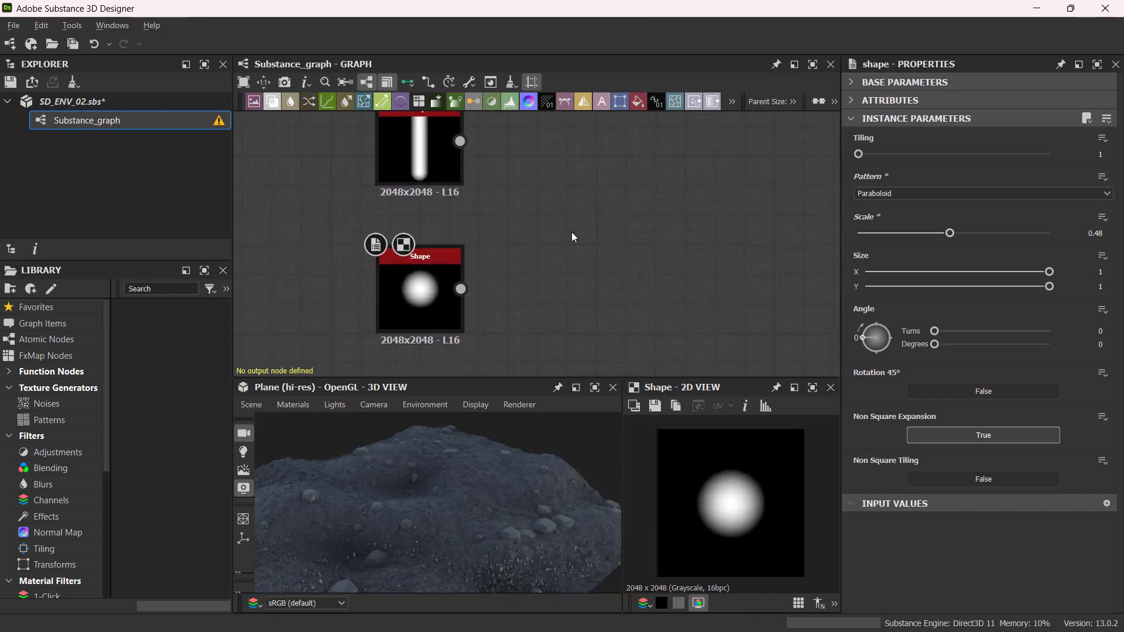
scroll(573, 236, "down", 2)
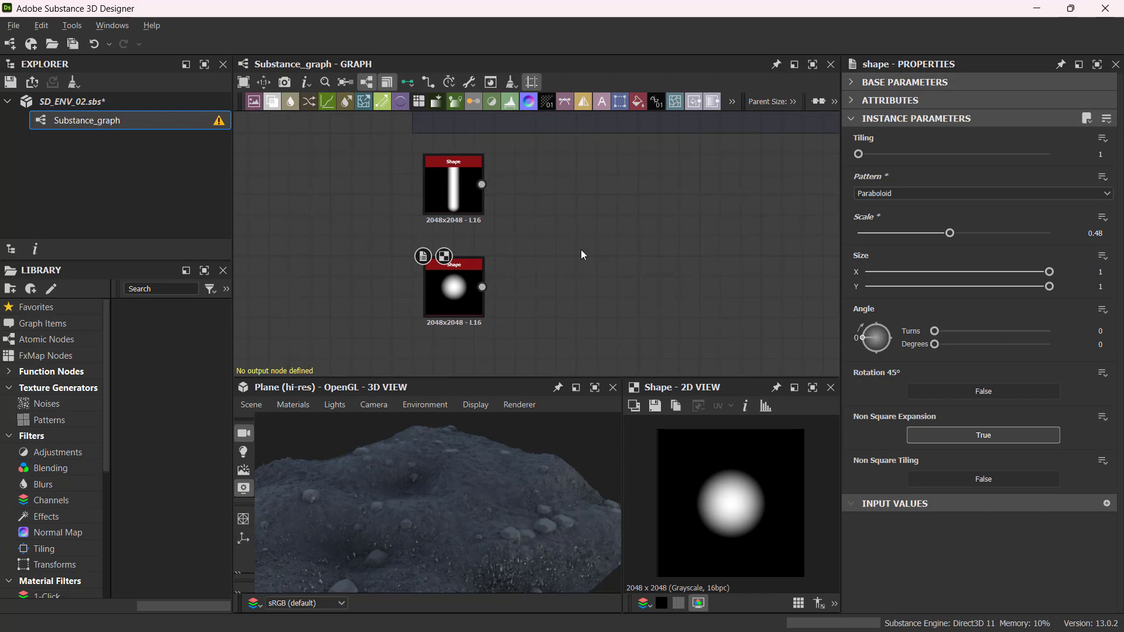
key("space")
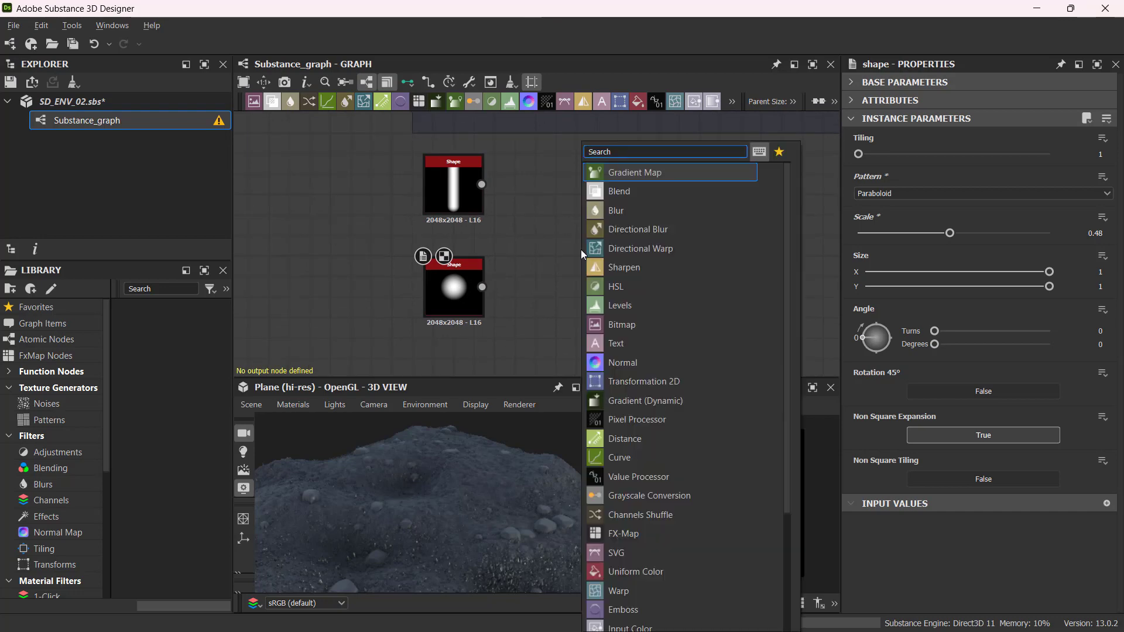
type("di")
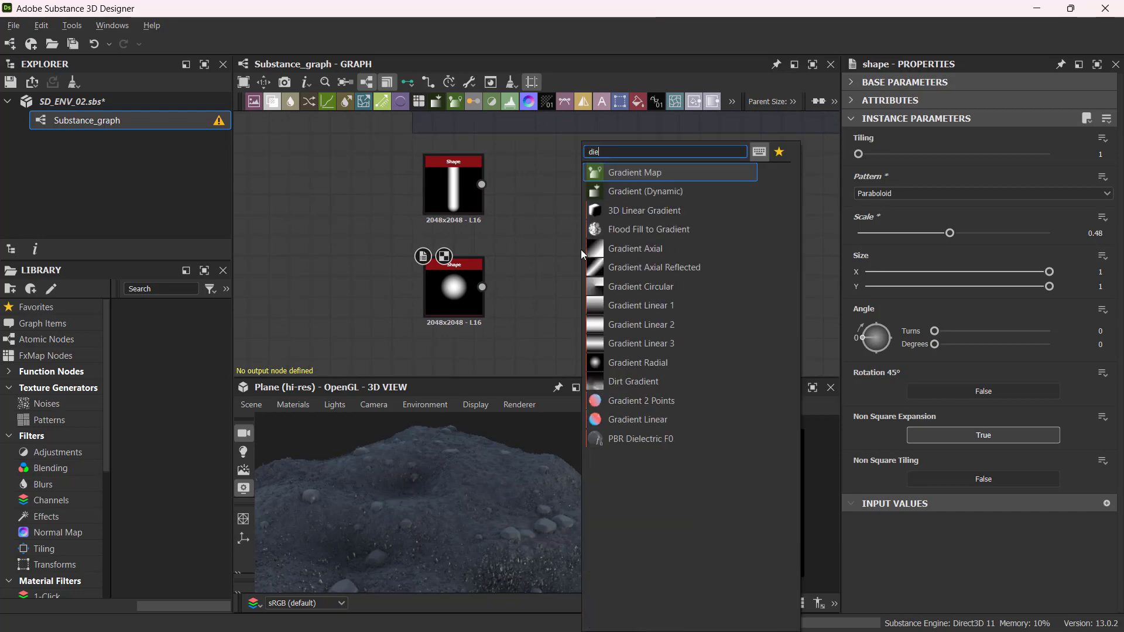
type("re")
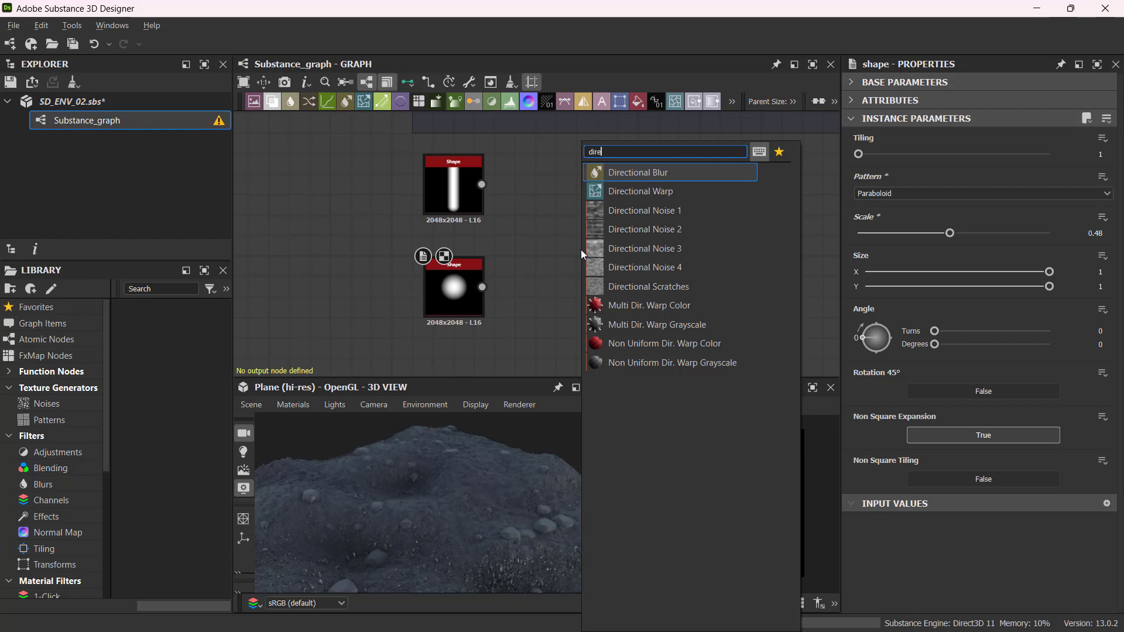
left_click(666, 194)
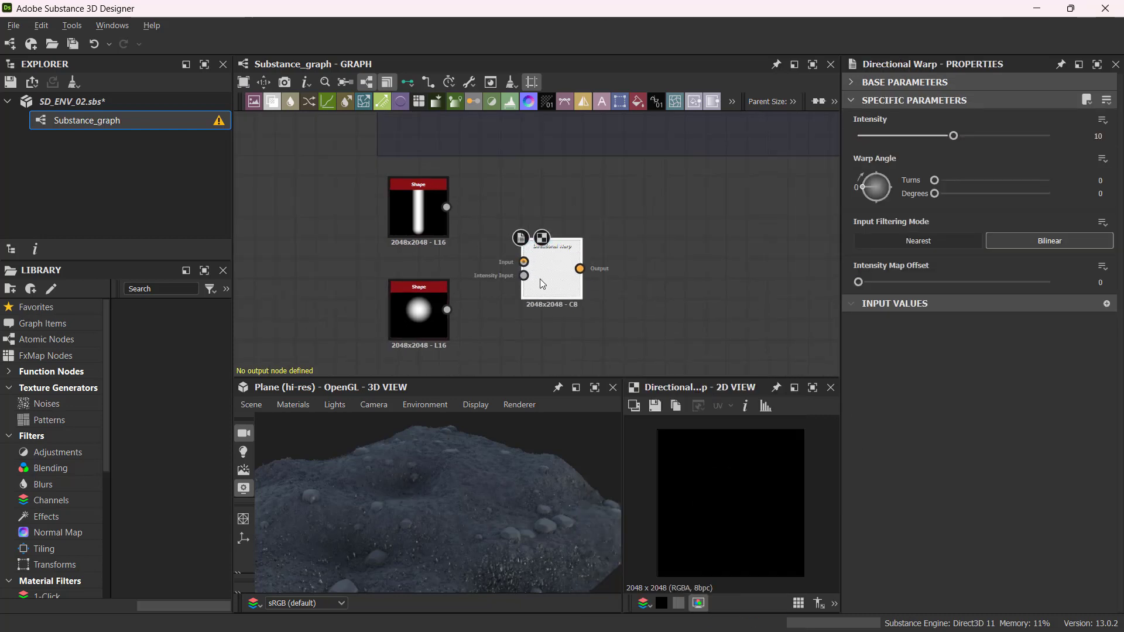
Step: Connect the capsule Shape to the Directional Warp's Input and the paraboloid Shape to its Intensity Input
left_click_drag(543, 284, 563, 272)
left_click_drag(447, 208, 544, 250)
left_click_drag(447, 310, 627, 270)
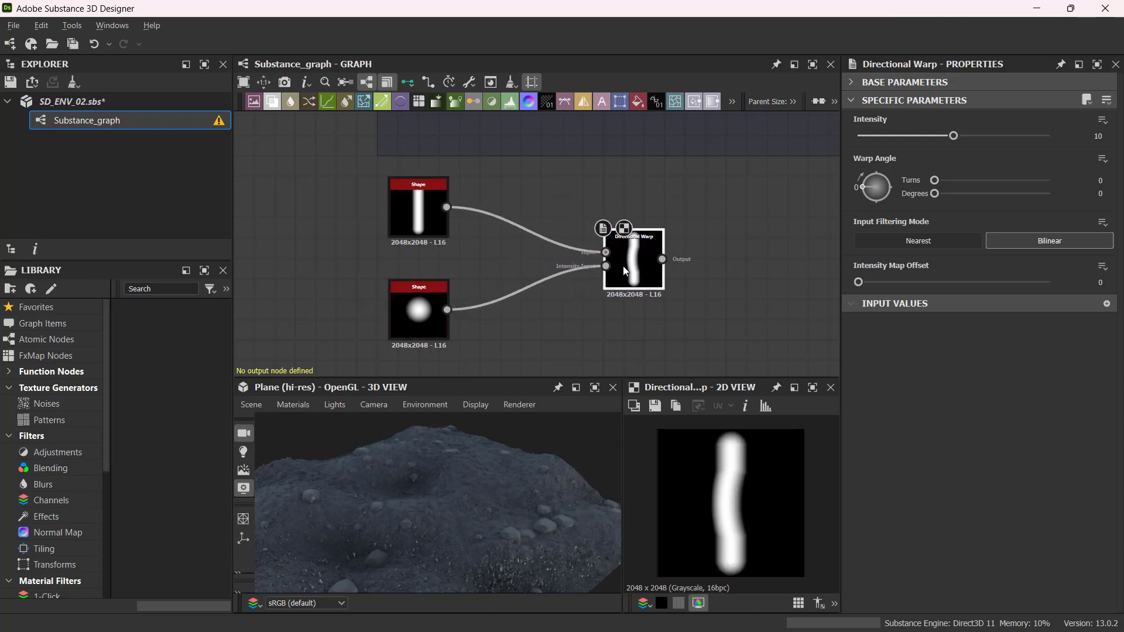
Step: Set the Directional Warp's intensity to 20, try out other warp angles, and inspect the bent capsule
left_click_drag(958, 140, 1054, 141)
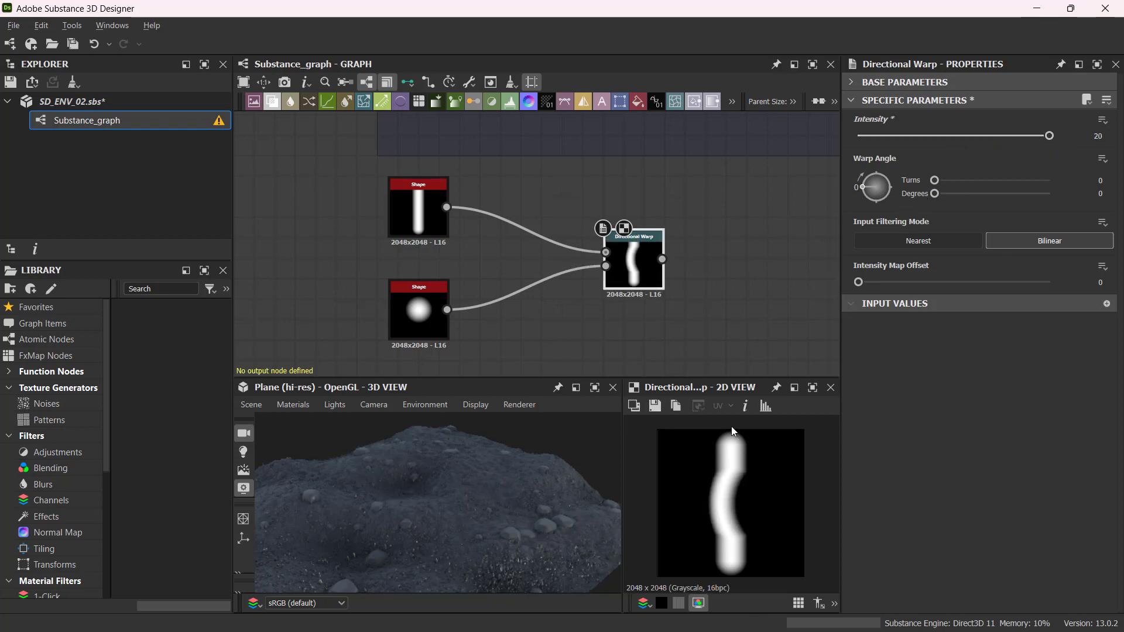
left_click_drag(936, 193, 884, 182)
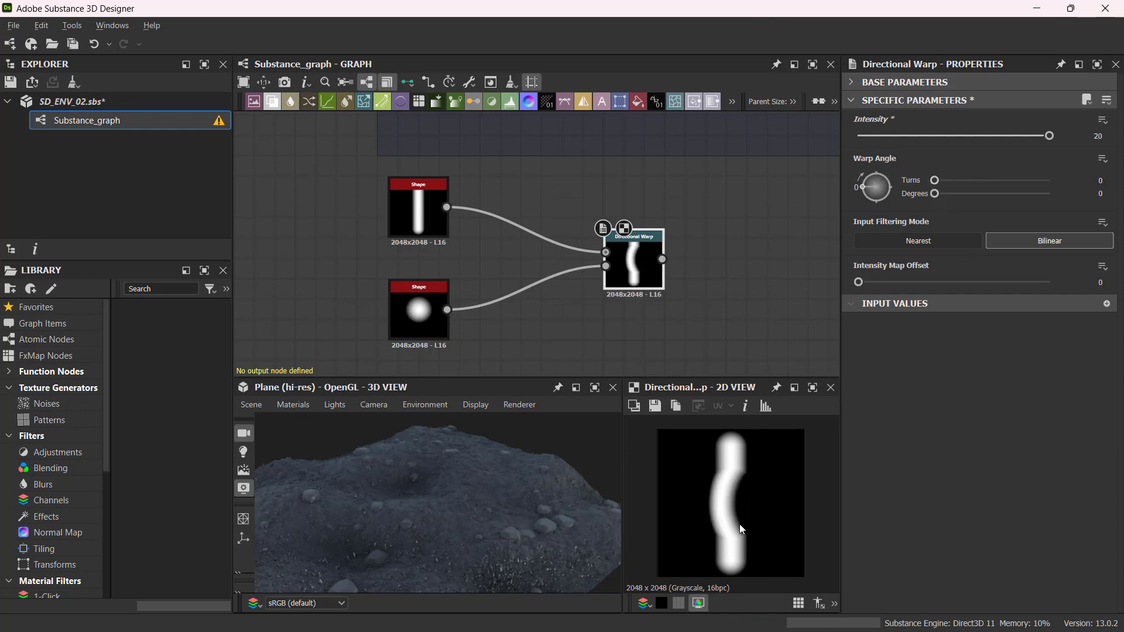
scroll(678, 326, "up", 1)
middle_click_drag(677, 326, 695, 311)
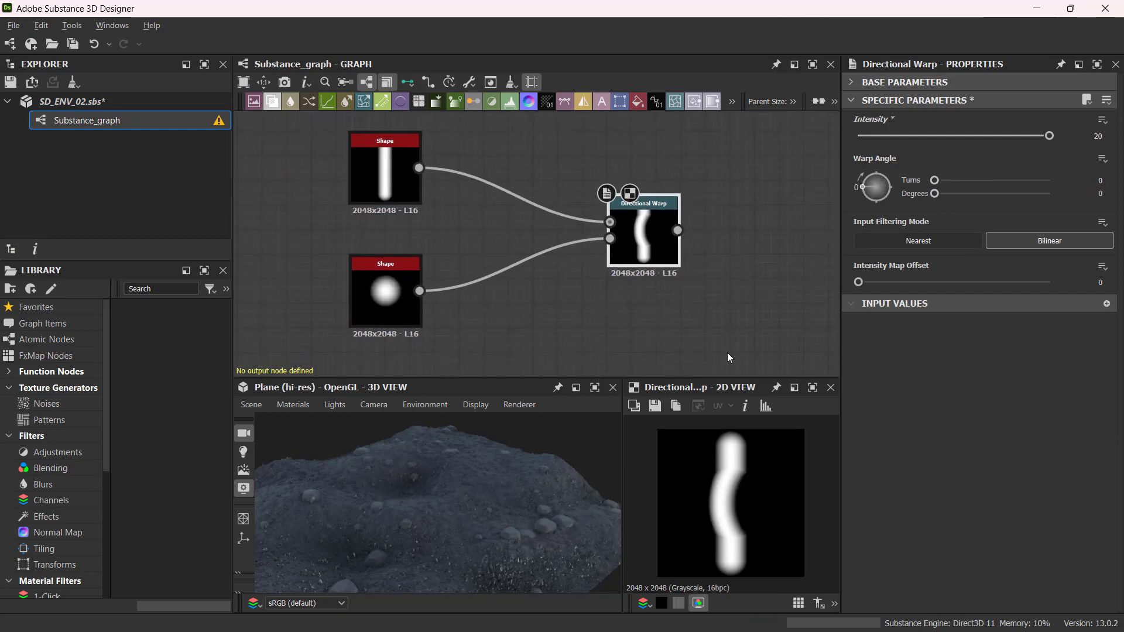
scroll(732, 495, "up", 2)
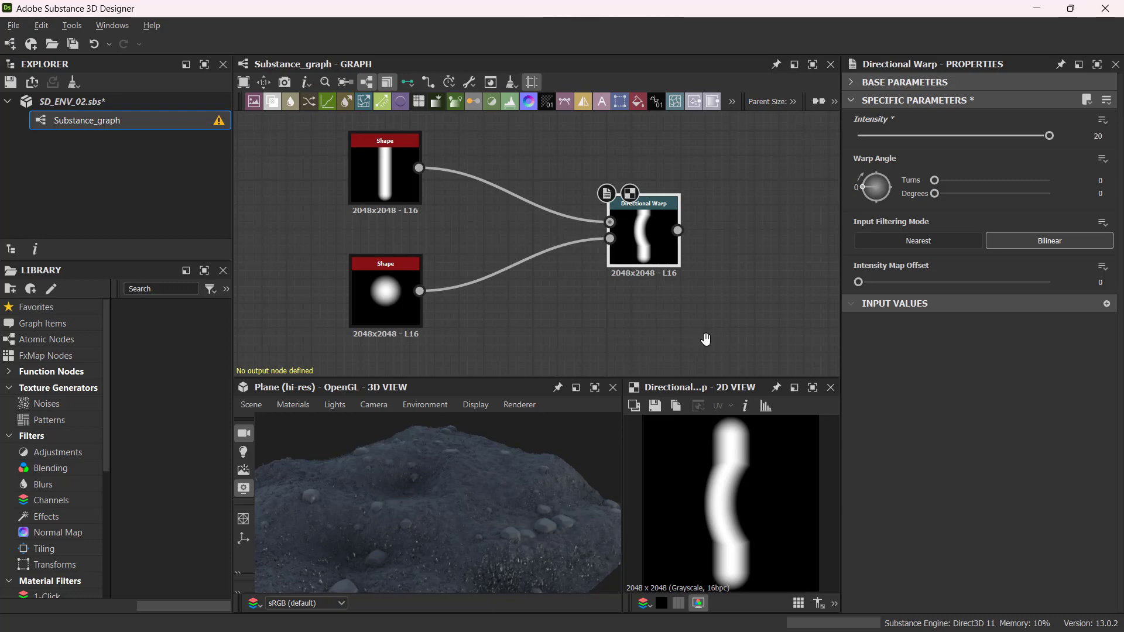
middle_click_drag(706, 340, 745, 348)
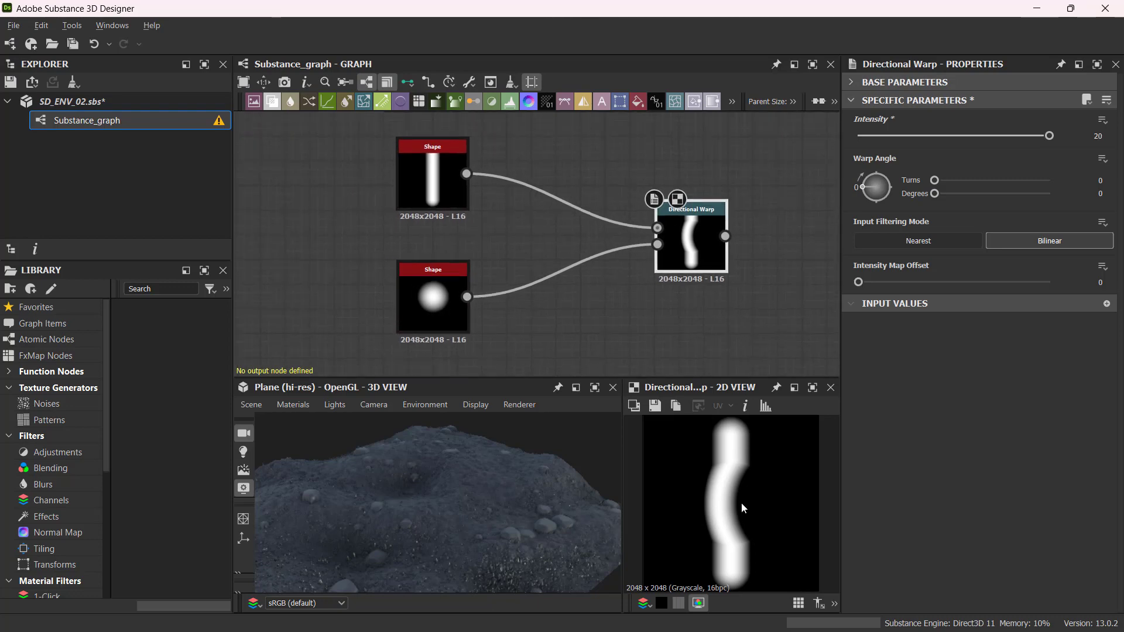
middle_click_drag(579, 321, 597, 329)
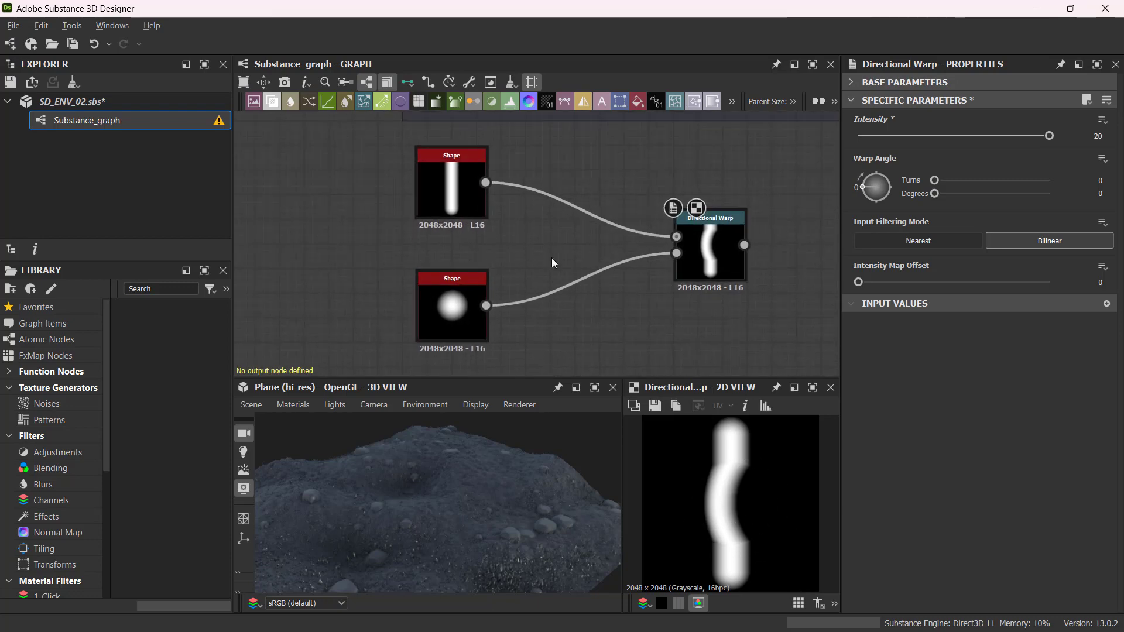
Step: Insert a Levels node between the capsule Shape and the Directional Warp's Input, and lower its white point and darken the midtones to harden the capsule
middle_click_drag(559, 259, 507, 259)
key("space")
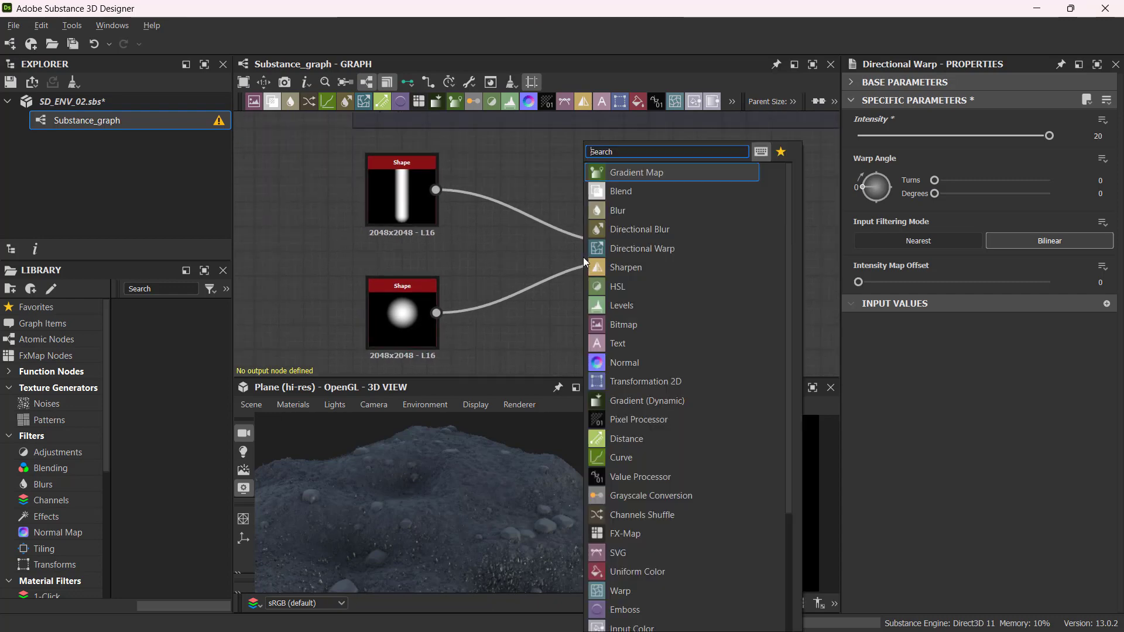
type("le")
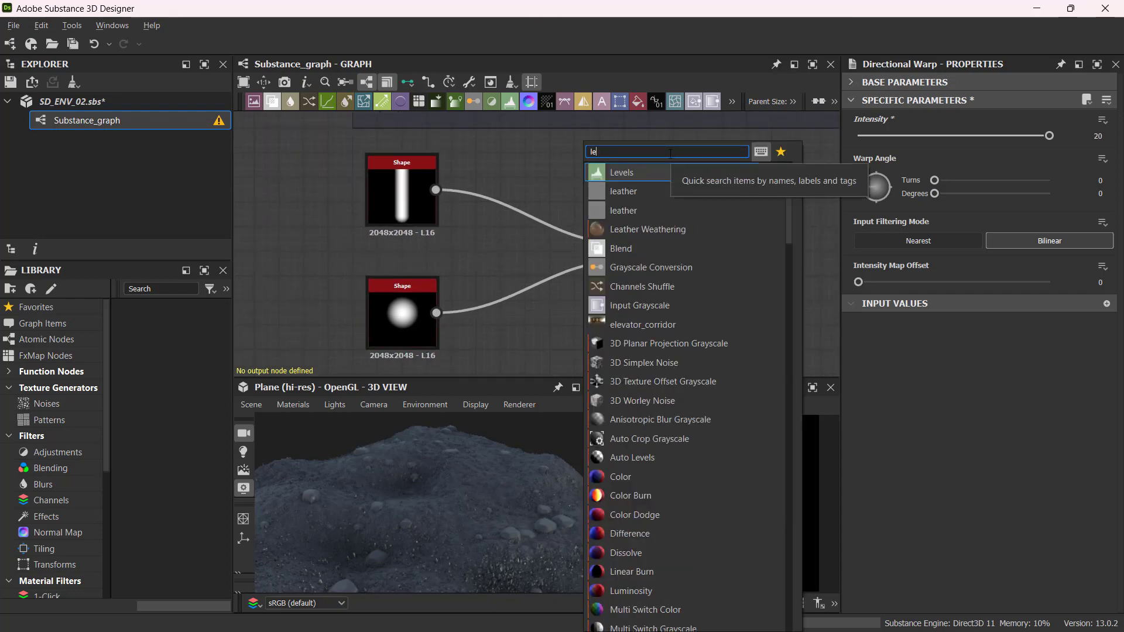
type("ve")
key("Return")
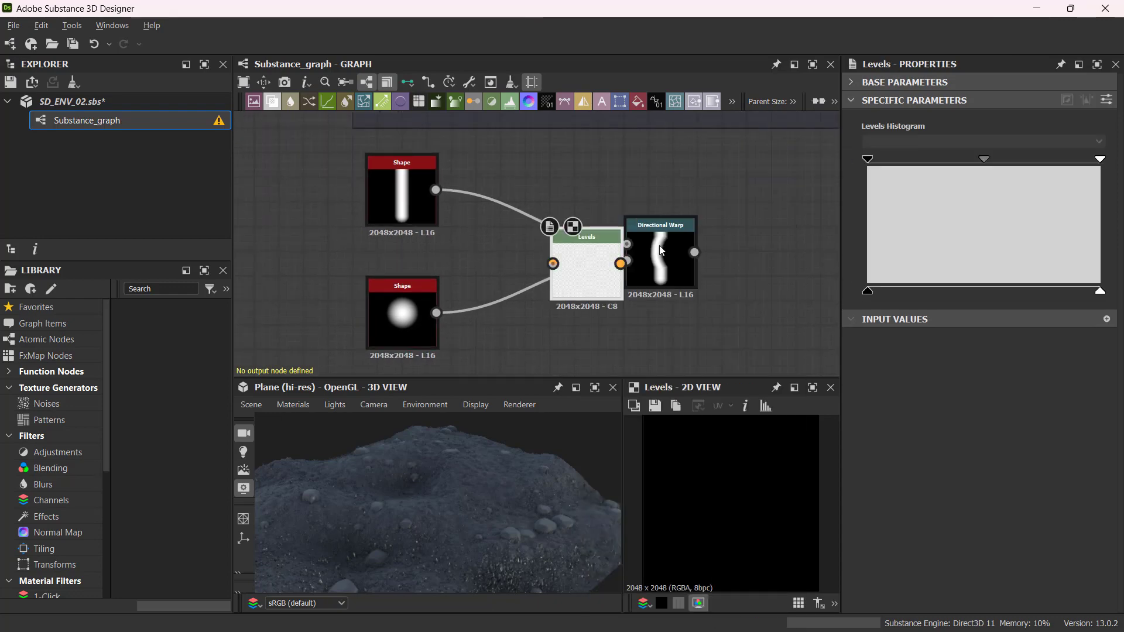
left_click_drag(569, 282, 626, 244)
left_click_drag(435, 190, 517, 208)
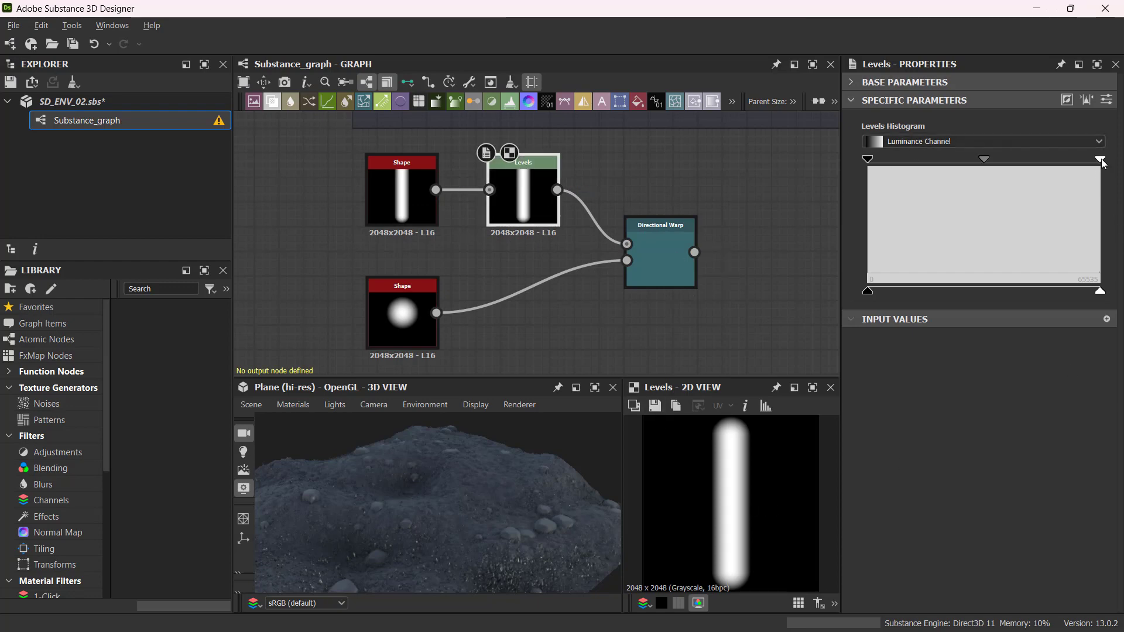
left_click_drag(1101, 159, 1030, 159)
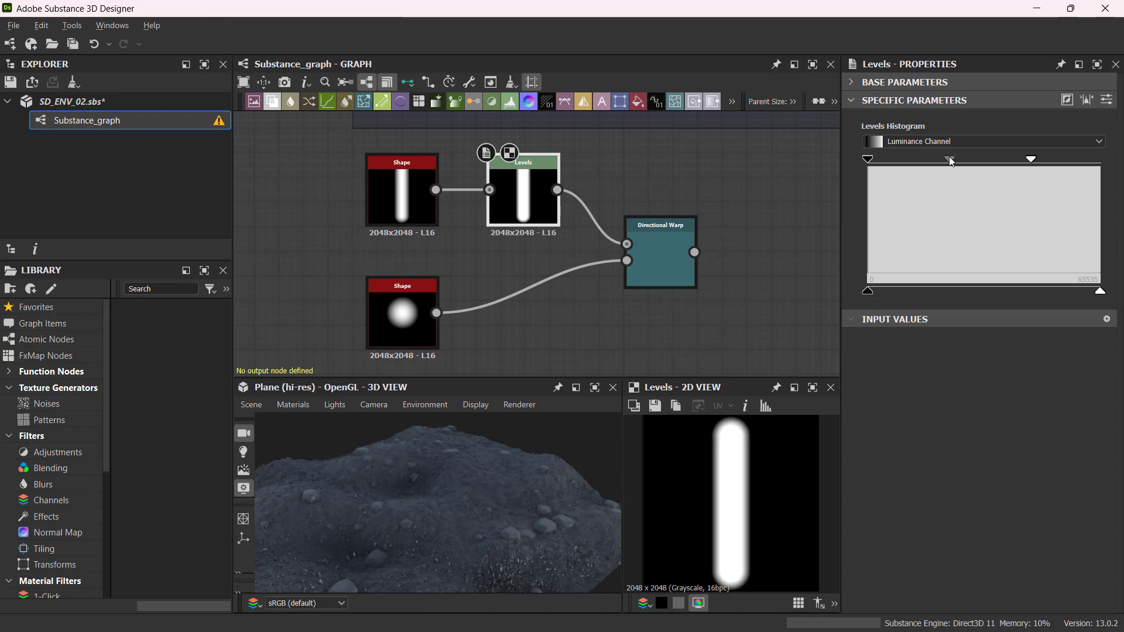
left_click_drag(949, 158, 1039, 160)
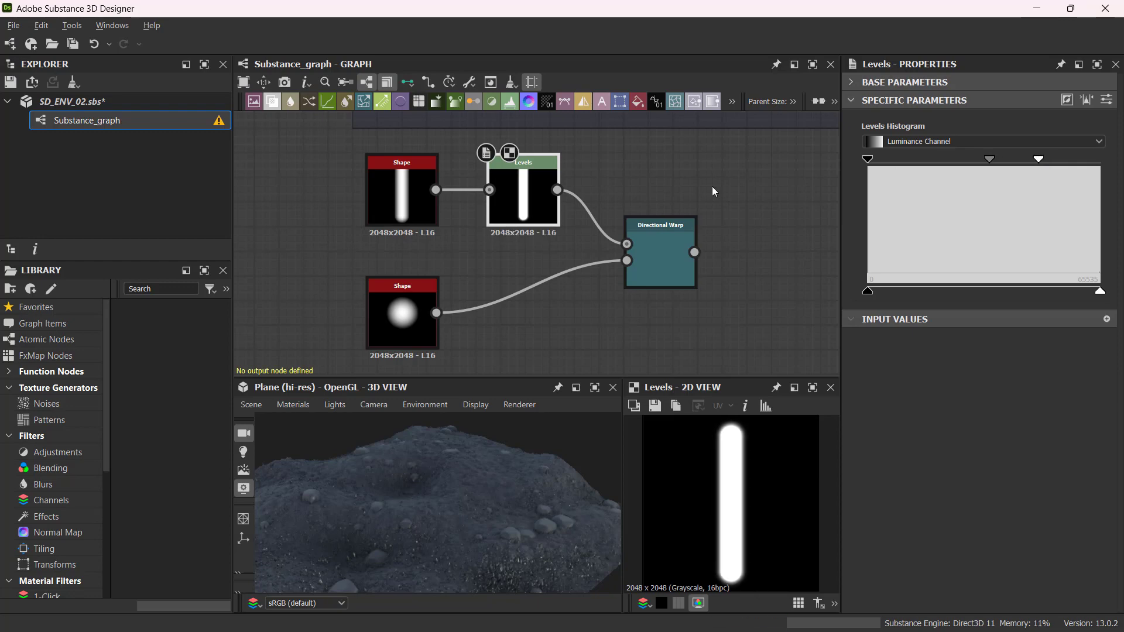
Step: Narrow the capsule Shape by setting its size to X 0.97 and Y 0.58
left_click(412, 198)
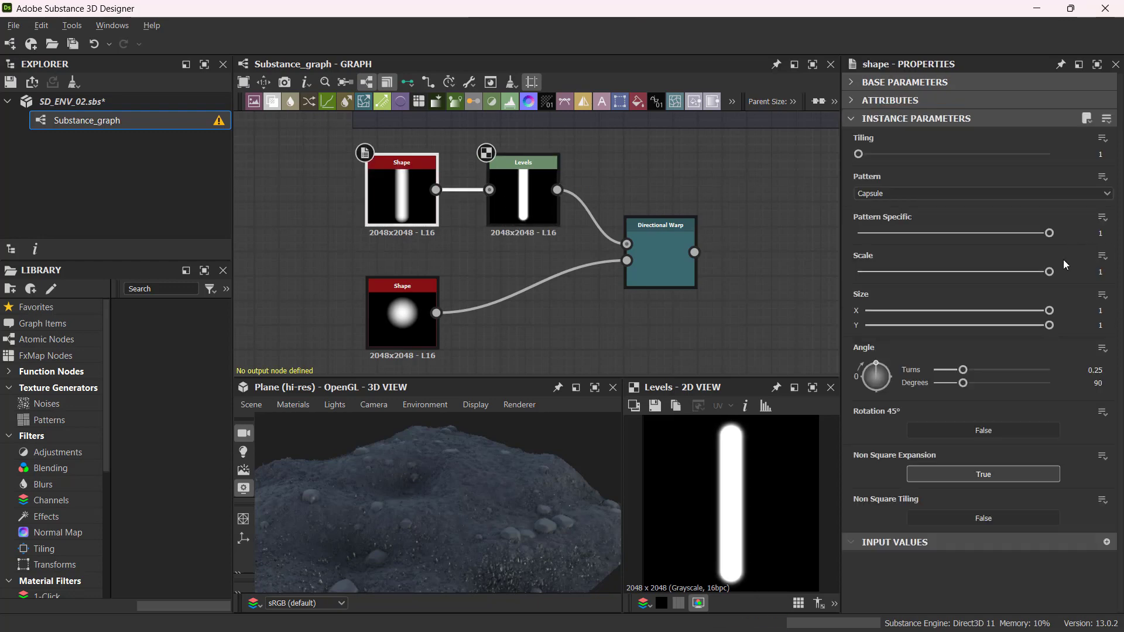
mouse_move(1048, 308)
left_mouse_down()
mouse_move(1026, 309)
mouse_move(1048, 331)
mouse_move(943, 332)
mouse_move(1044, 310)
left_mouse_up()
key("ctrl+z")
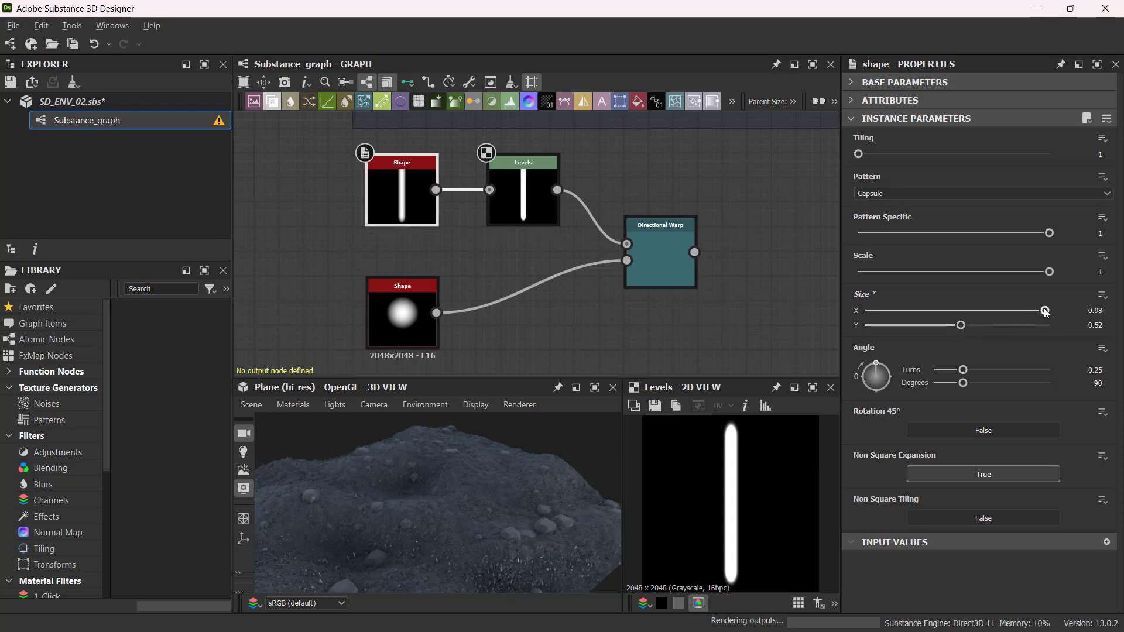
left_click_drag(960, 325, 967, 326)
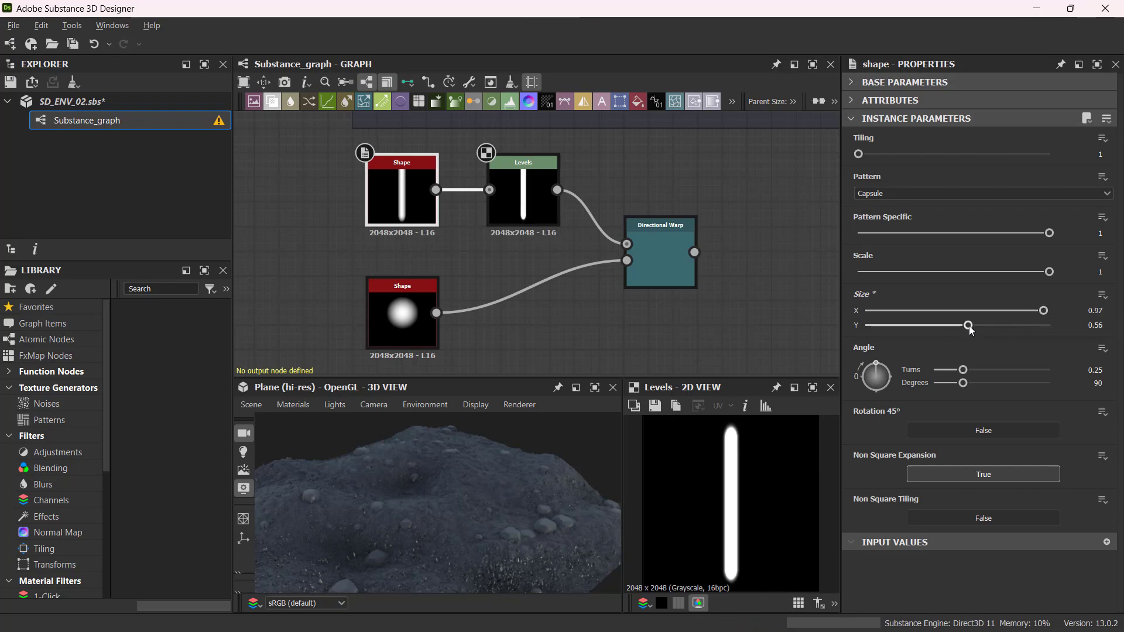
Step: Lower the Levels node's white point a little further and preview the Directional Warp's output
left_click(511, 213)
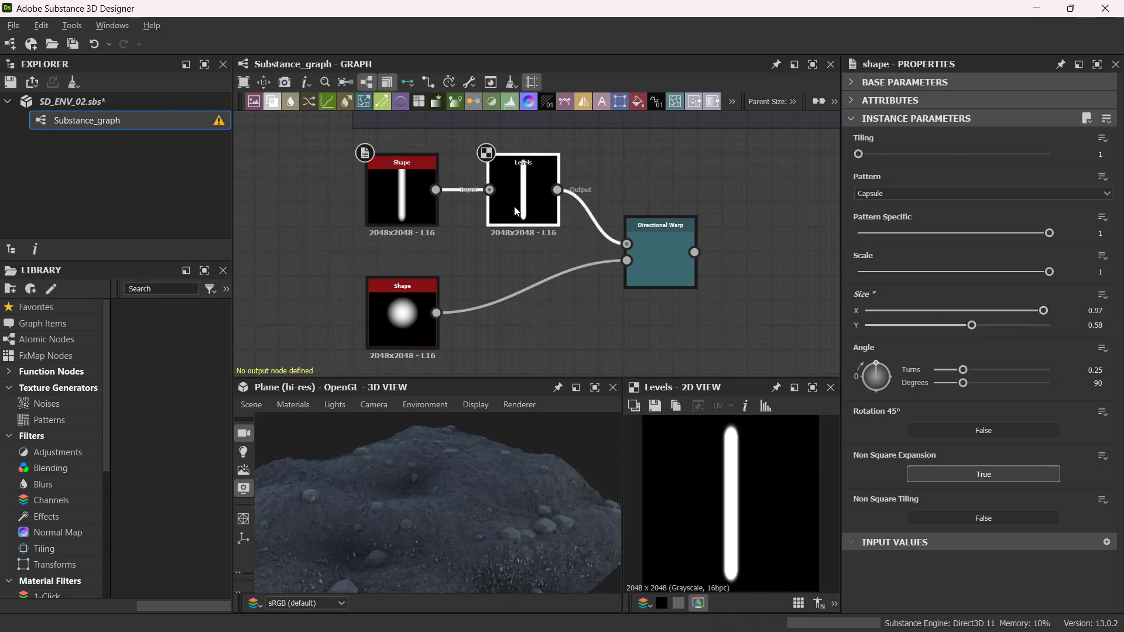
left_click_drag(1036, 160, 1021, 161)
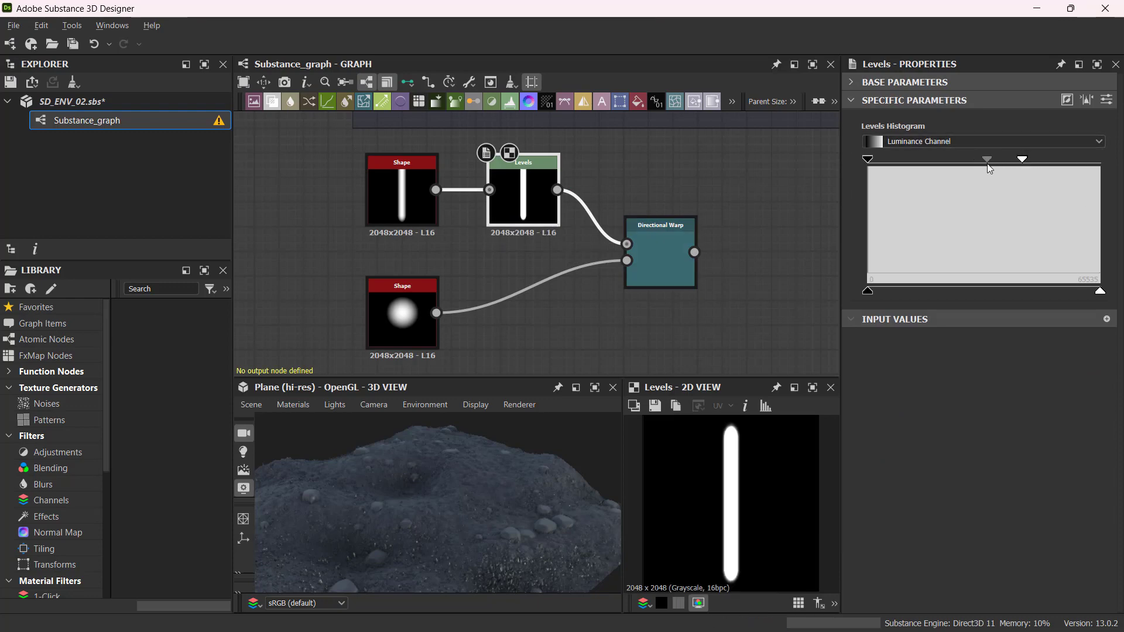
middle_click_drag(528, 281, 569, 262)
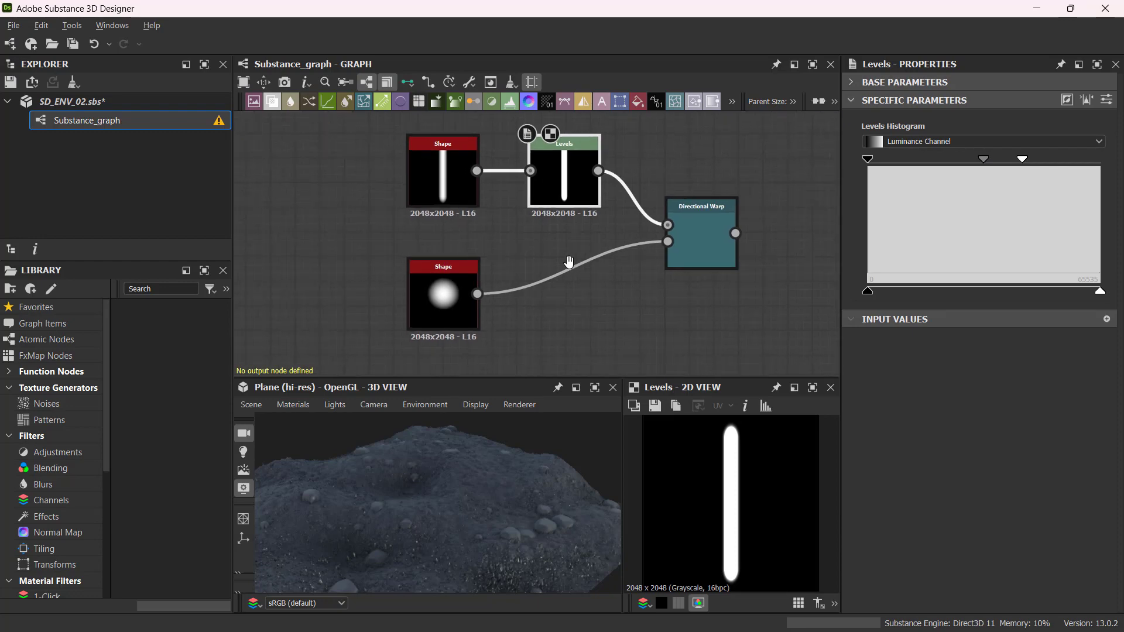
left_click(454, 285)
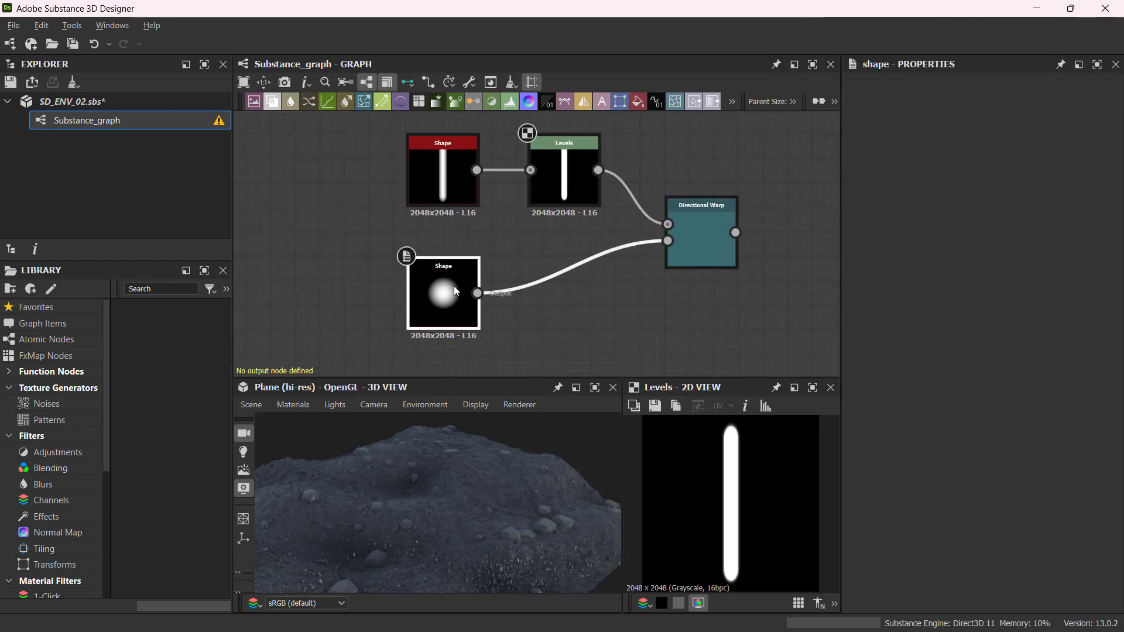
left_click(715, 235)
double_click(715, 235)
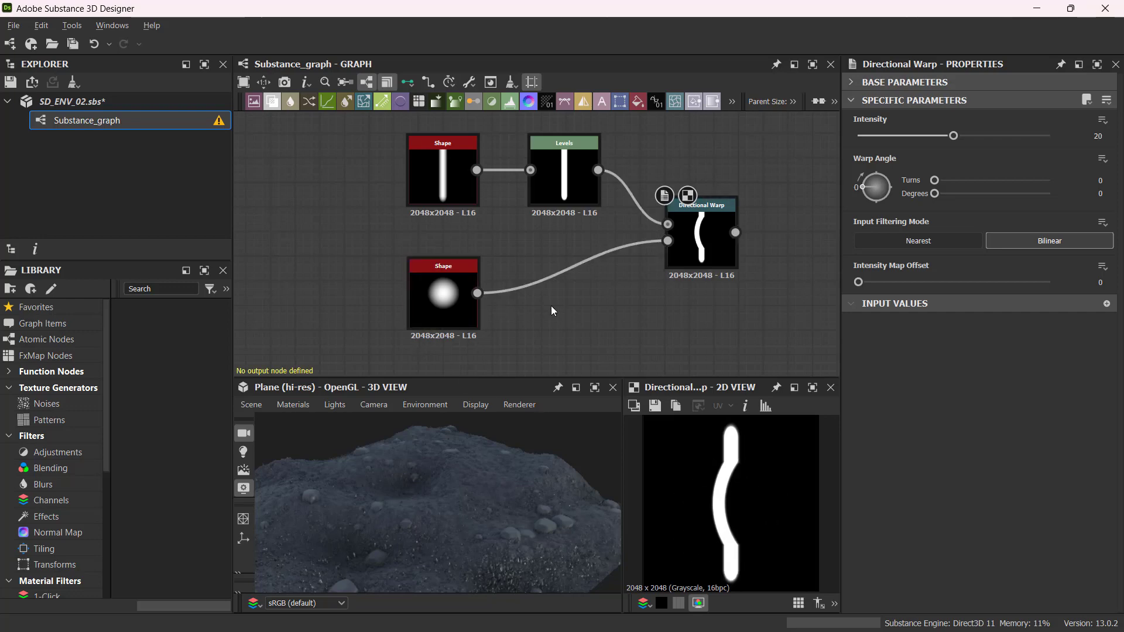
Step: Insert a Transformation 2D node between the paraboloid Shape and the Directional Warp's Intensity Input
left_click(435, 294)
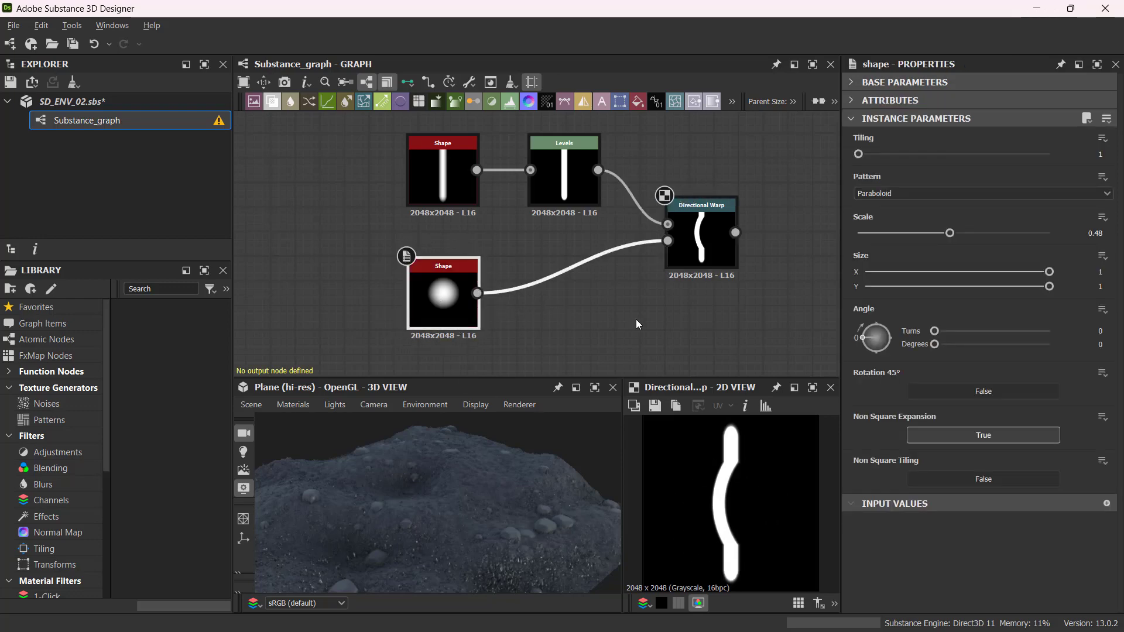
left_click(593, 319)
key("space")
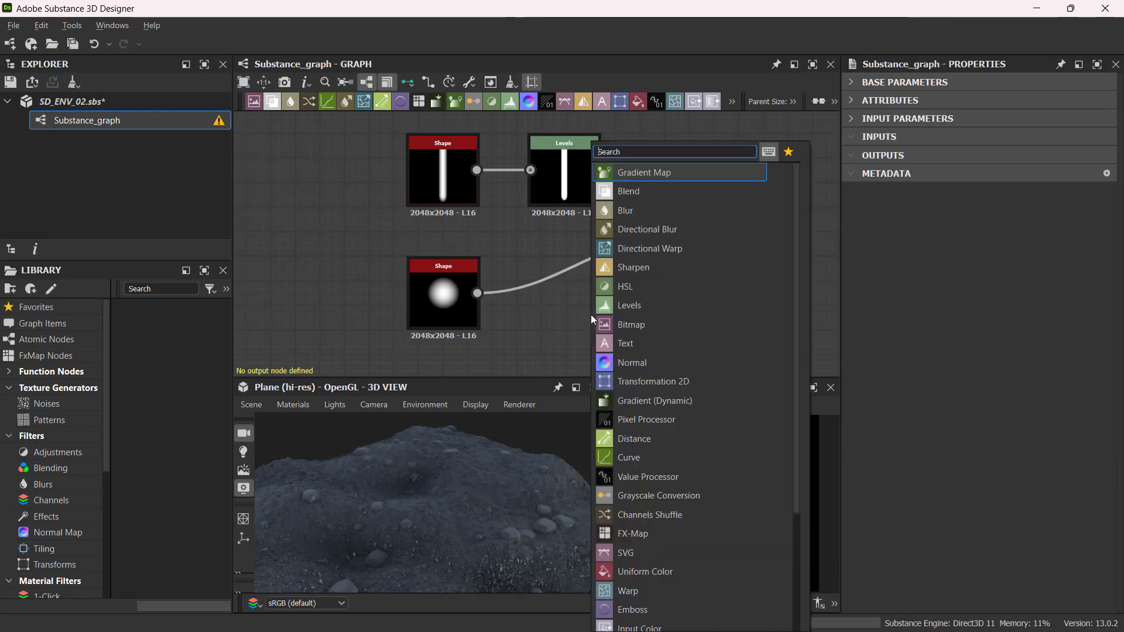
type("tran")
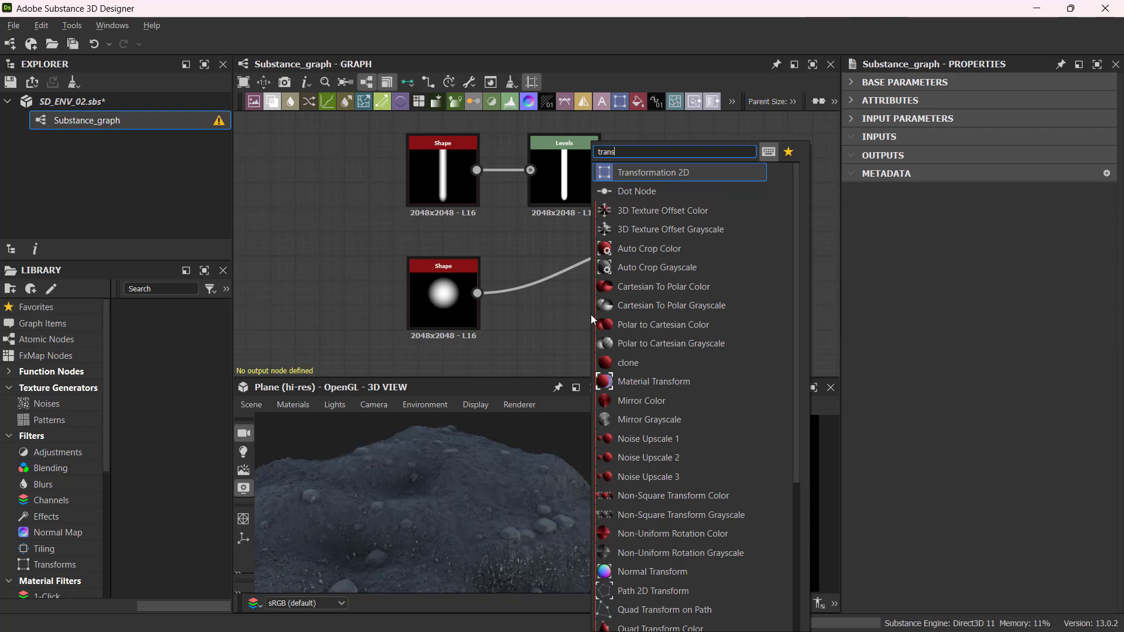
type("s")
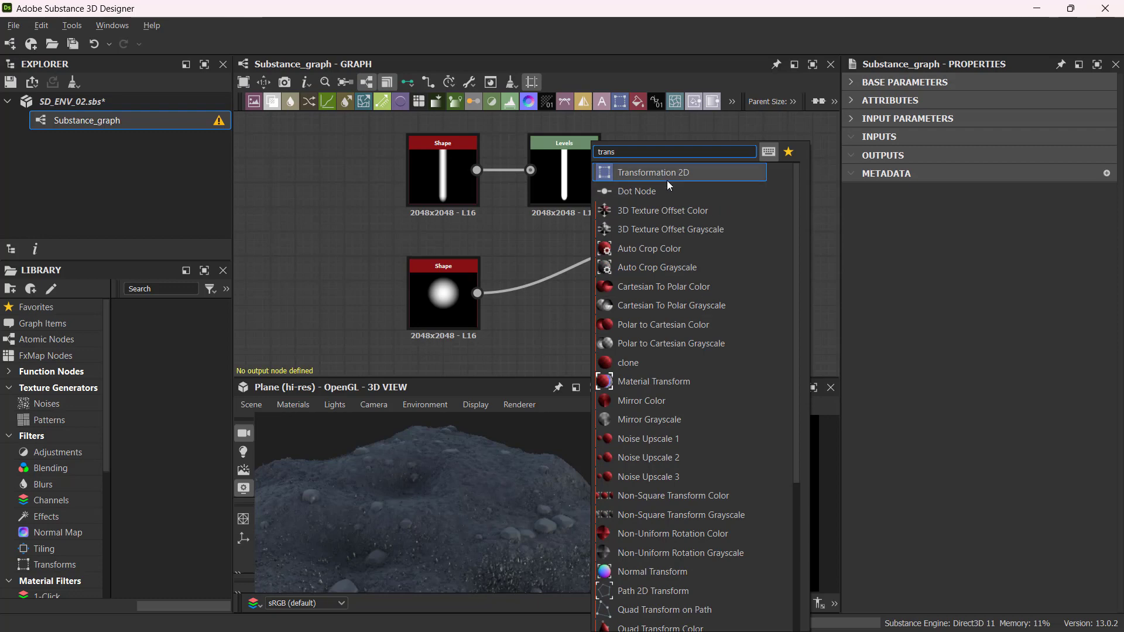
left_click(668, 174)
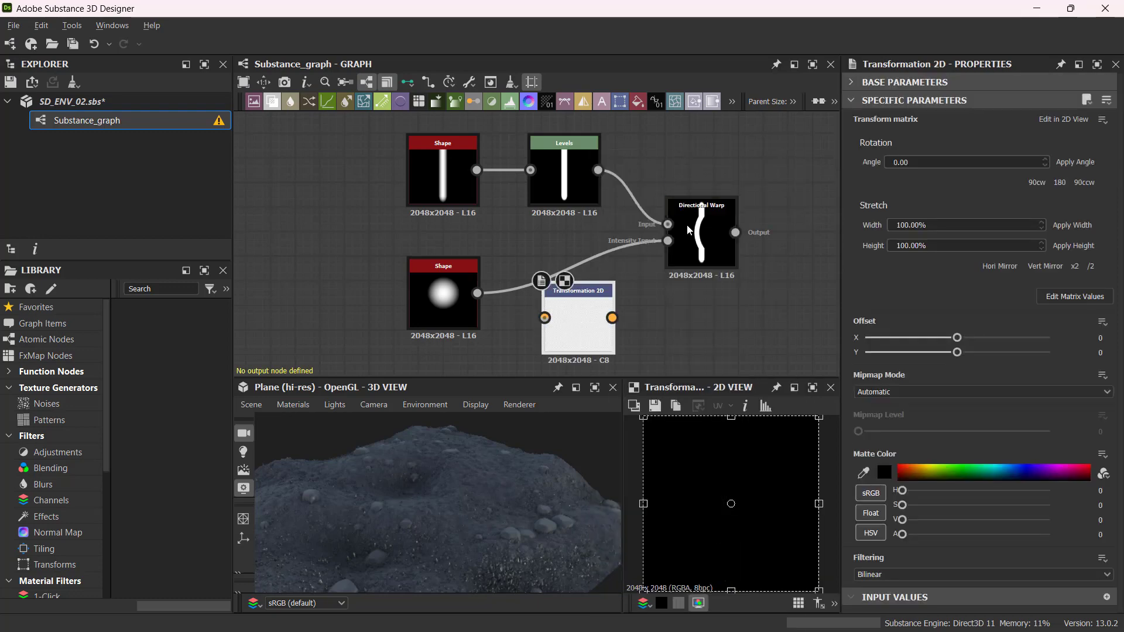
left_click_drag(633, 301, 611, 317)
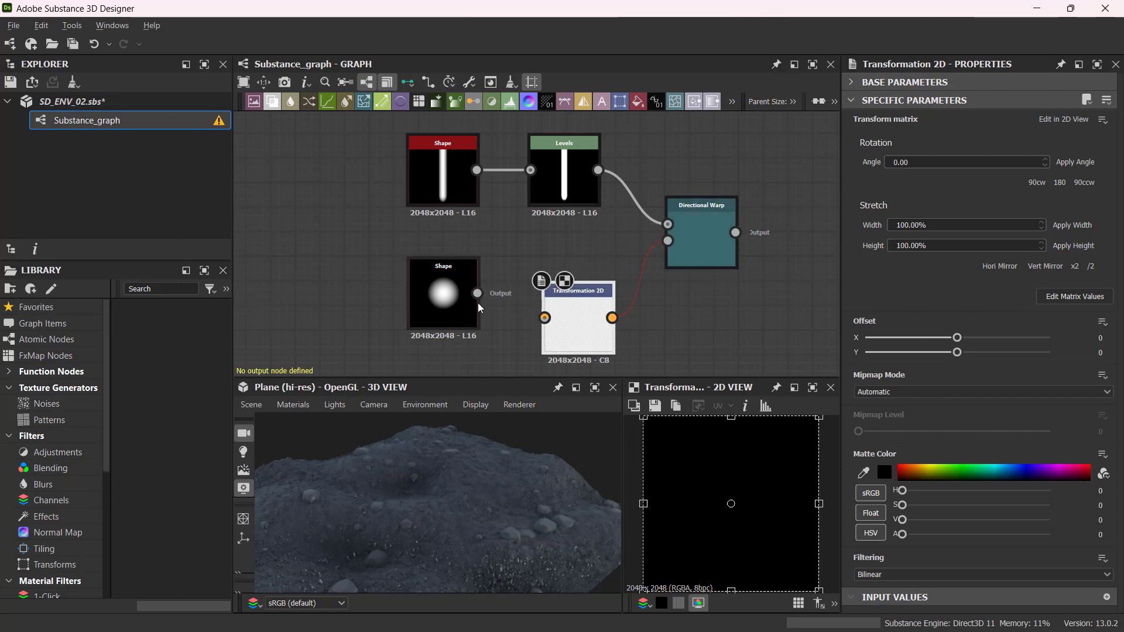
left_click_drag(477, 293, 567, 299)
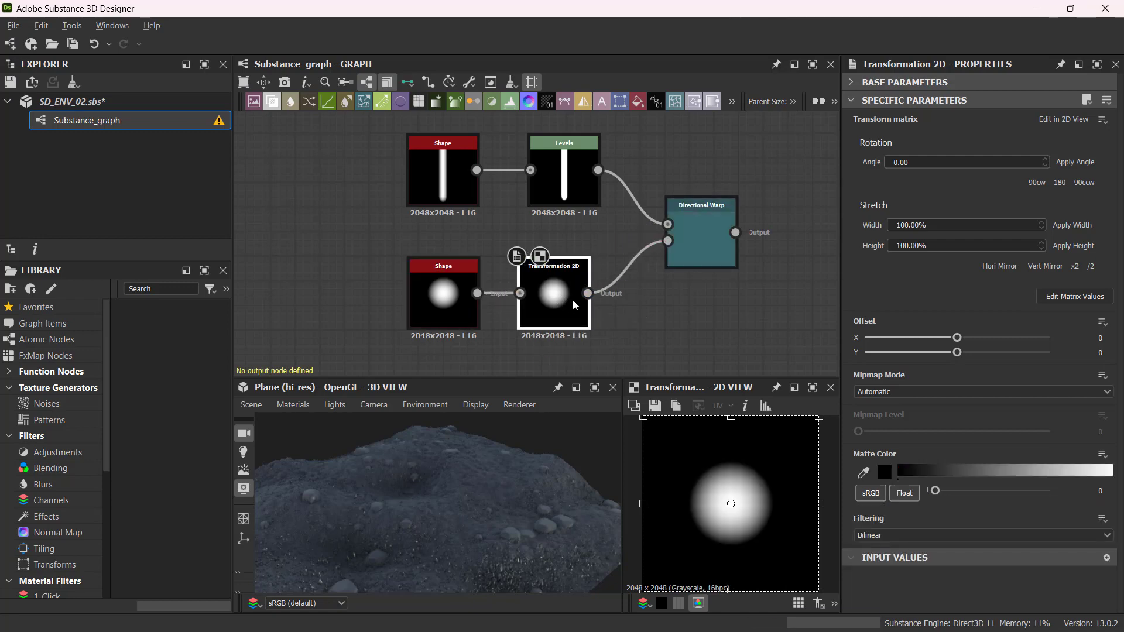
Step: While previewing the Directional Warp, reshape and move the paraboloid with the Transformation 2D to about offset X 0.087, Y 0.2092
scroll(756, 481, "down", 3)
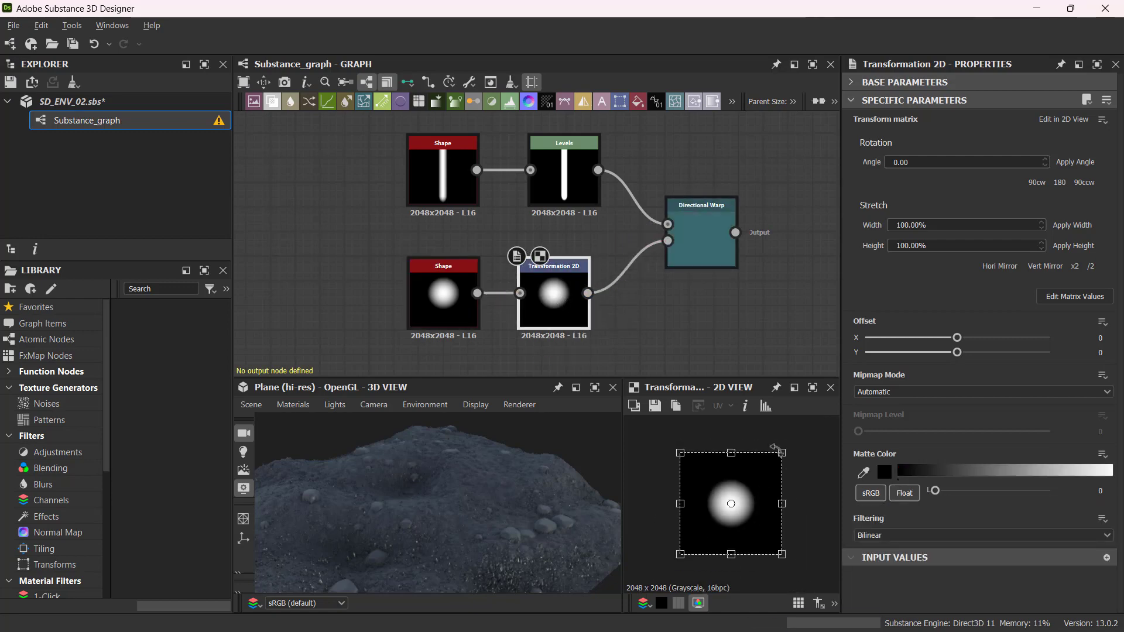
double_click(704, 238)
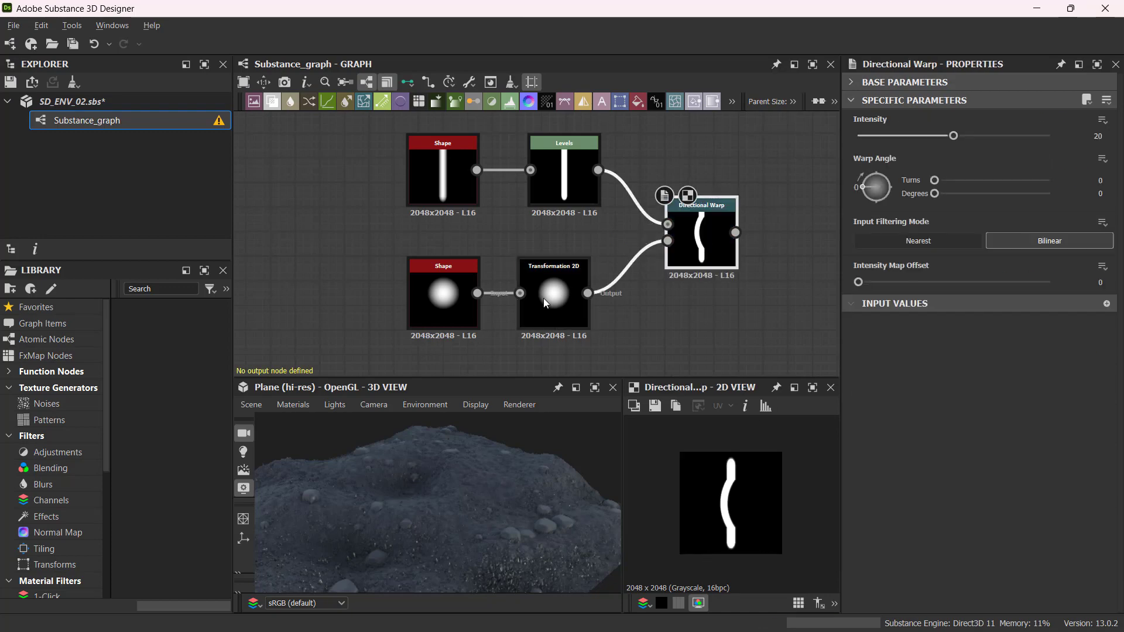
left_click(540, 300)
mouse_move(771, 481)
left_mouse_down()
mouse_move(755, 479)
mouse_move(771, 476)
mouse_move(774, 454)
mouse_move(764, 462)
left_mouse_up()
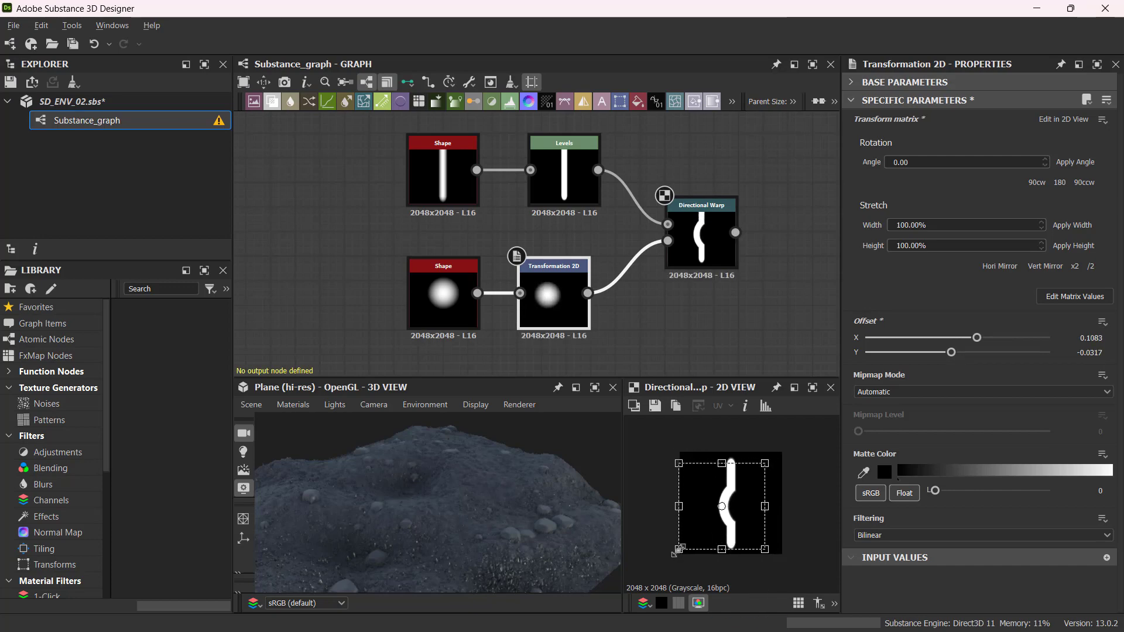
left_click_drag(679, 506, 684, 507)
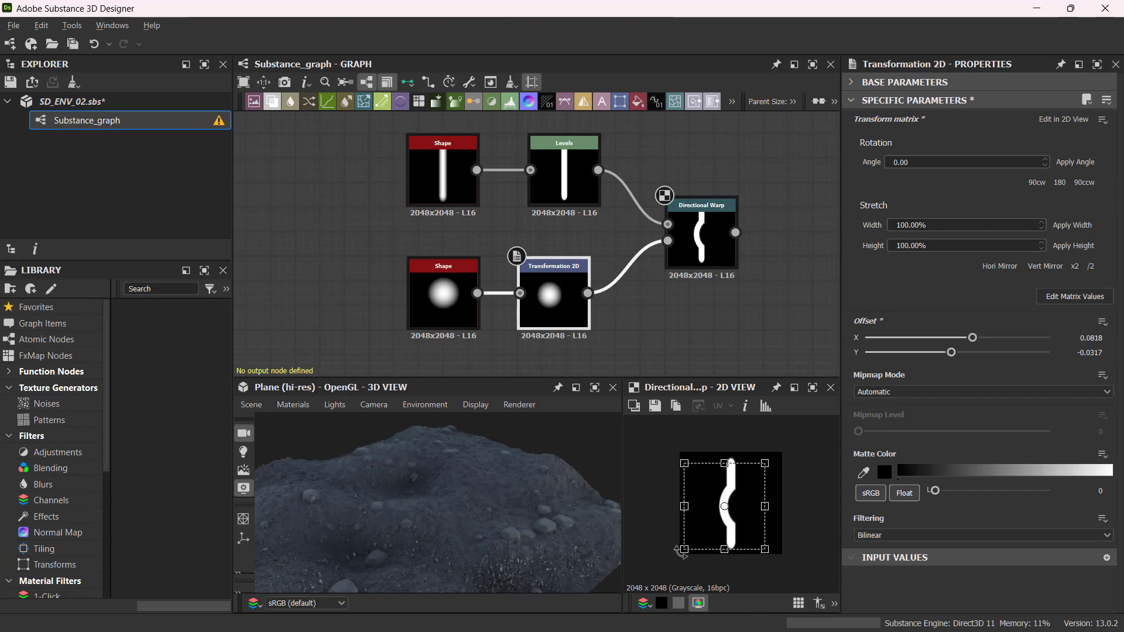
mouse_move(680, 551)
left_mouse_down()
mouse_move(746, 530)
mouse_move(736, 501)
mouse_move(739, 511)
mouse_move(678, 552)
left_mouse_up()
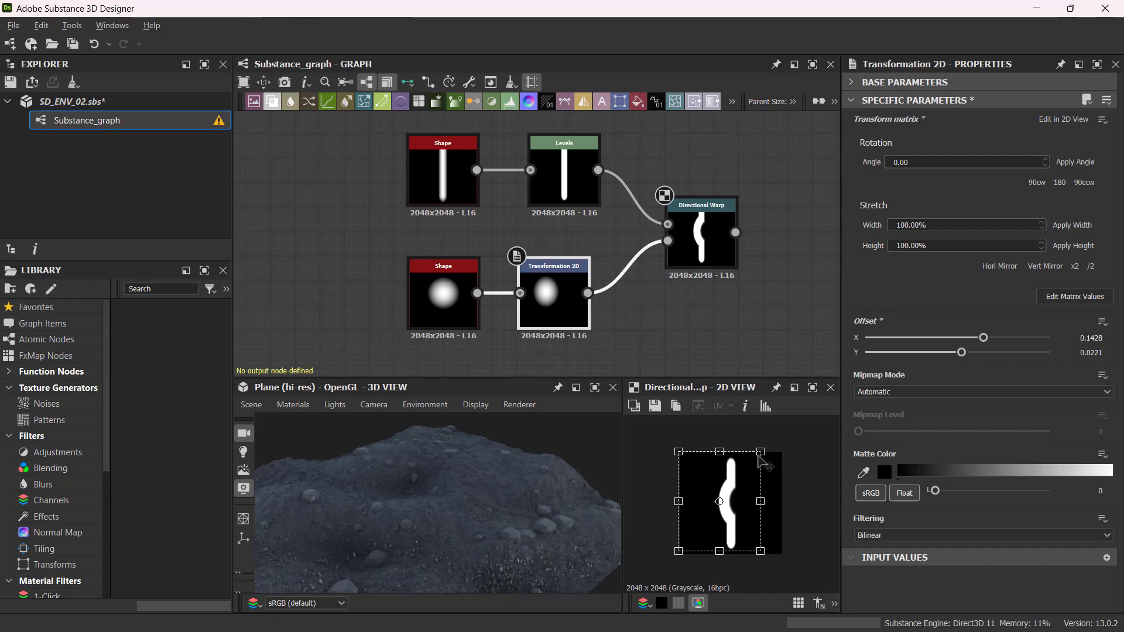
left_click_drag(762, 451, 700, 464)
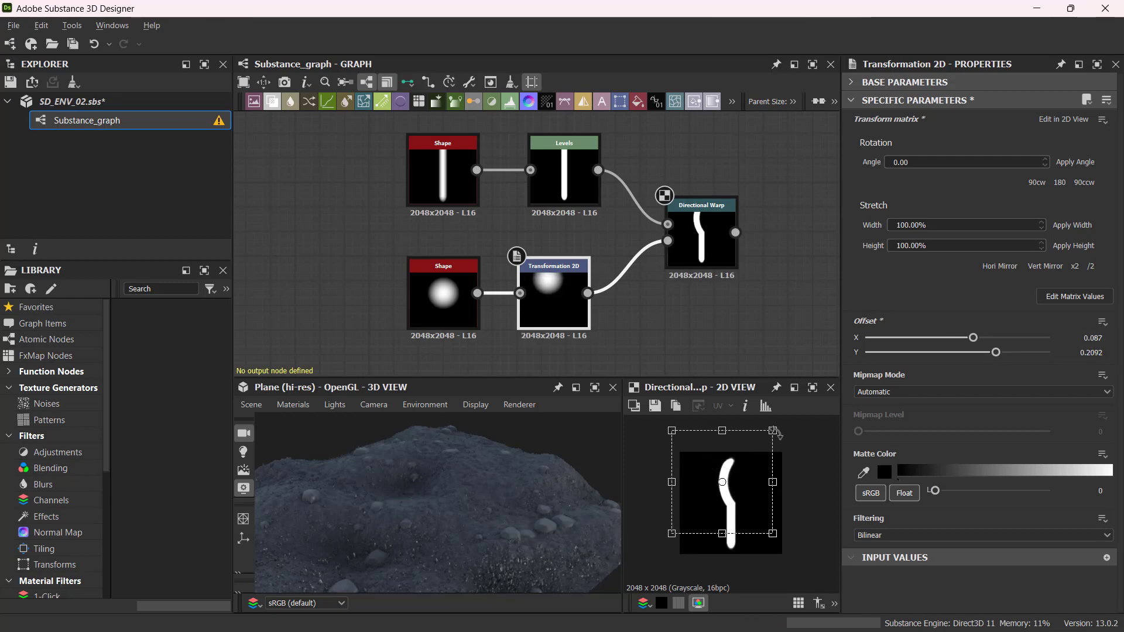
Step: Set the paraboloid Shape's scale to 0.49 and move its Transformation 2D offset Y to about 0.28 to bend the capsule's upper end
left_click(441, 294)
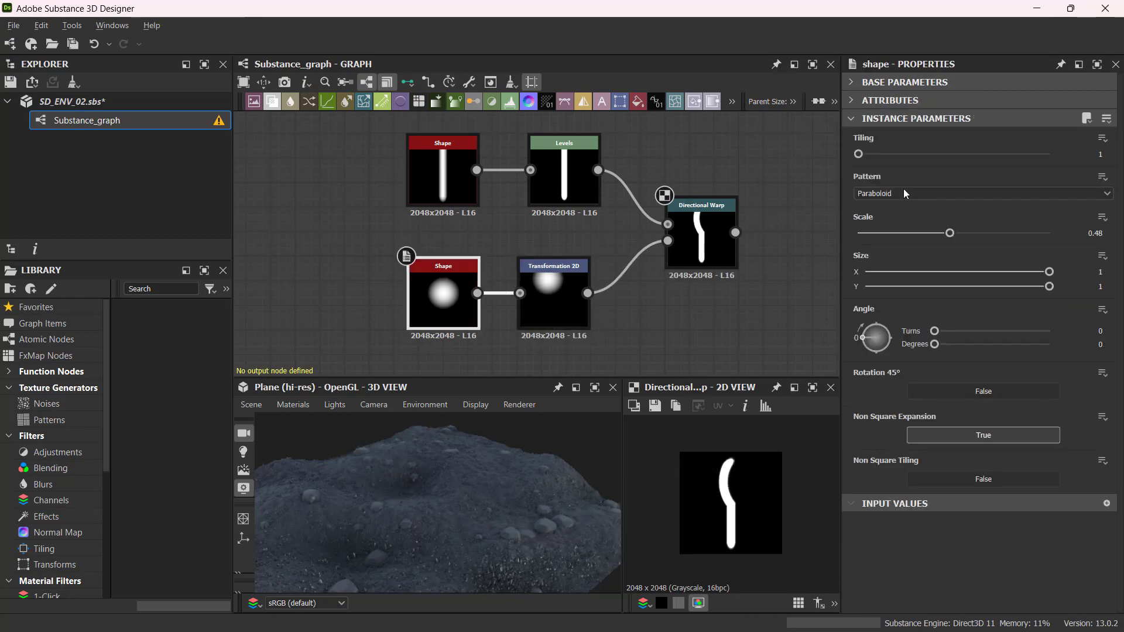
mouse_move(950, 237)
left_mouse_down()
mouse_move(960, 237)
mouse_move(938, 237)
mouse_move(953, 236)
left_mouse_up()
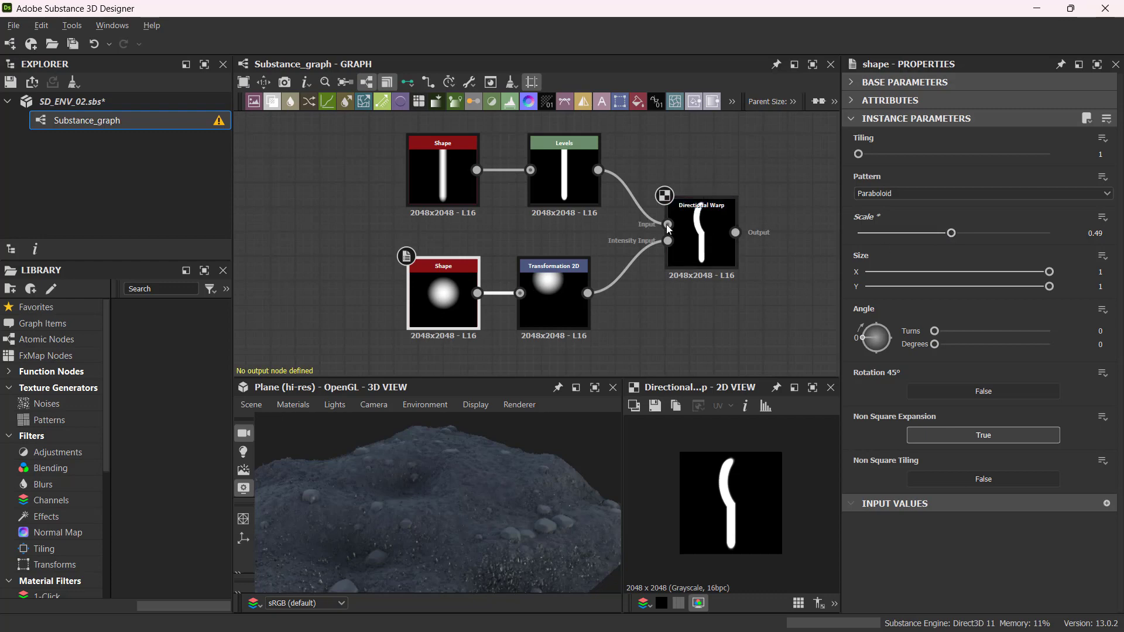
left_click(543, 297)
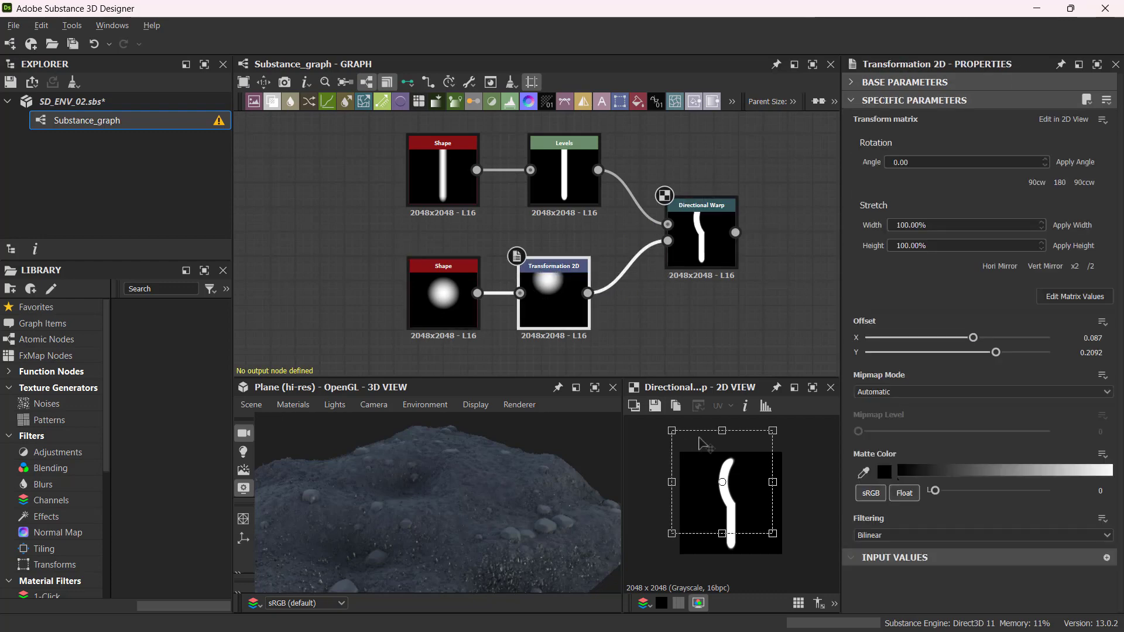
mouse_move(733, 450)
left_mouse_down()
mouse_move(743, 441)
mouse_move(734, 440)
left_mouse_up()
scroll(724, 507, "up", 1)
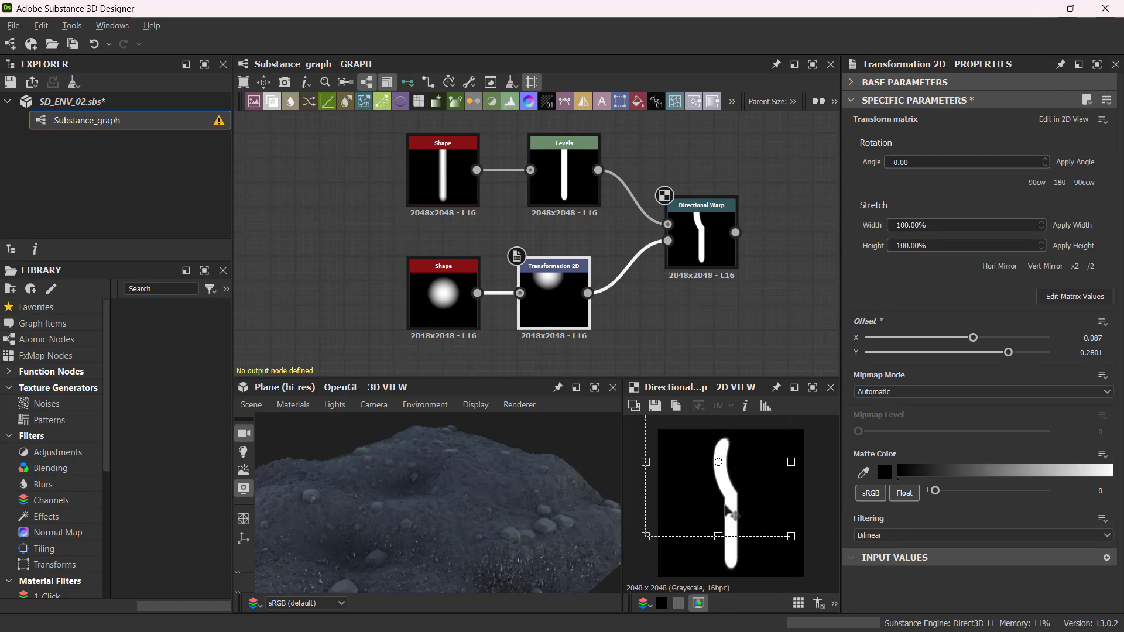
middle_click_drag(677, 306, 650, 328)
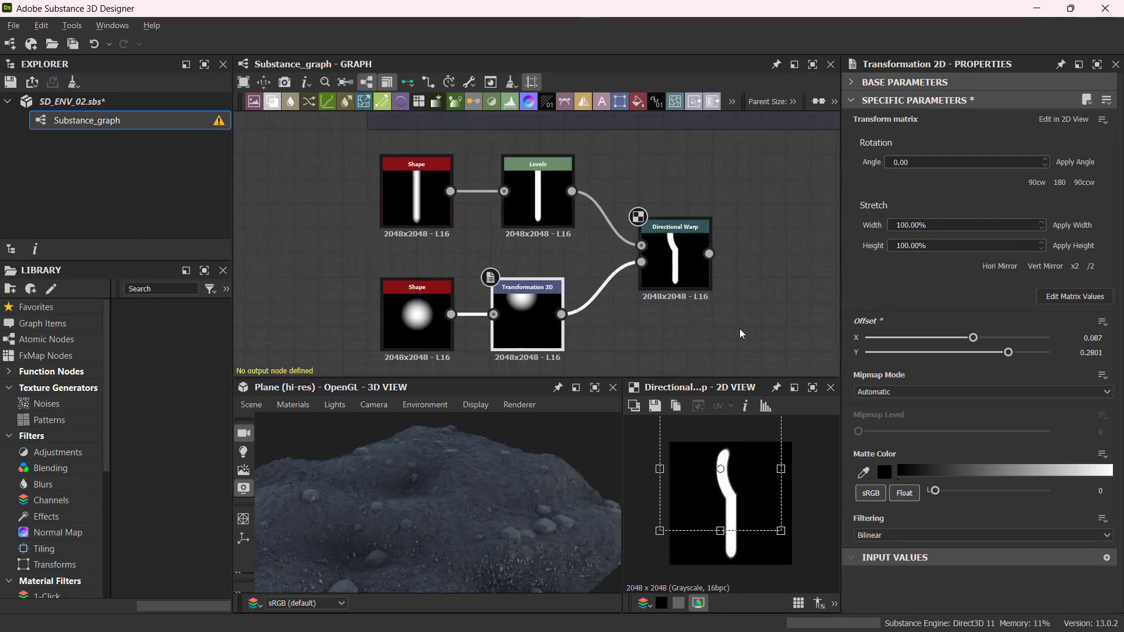
scroll(718, 321, "down", 1)
scroll(719, 322, "up", 1)
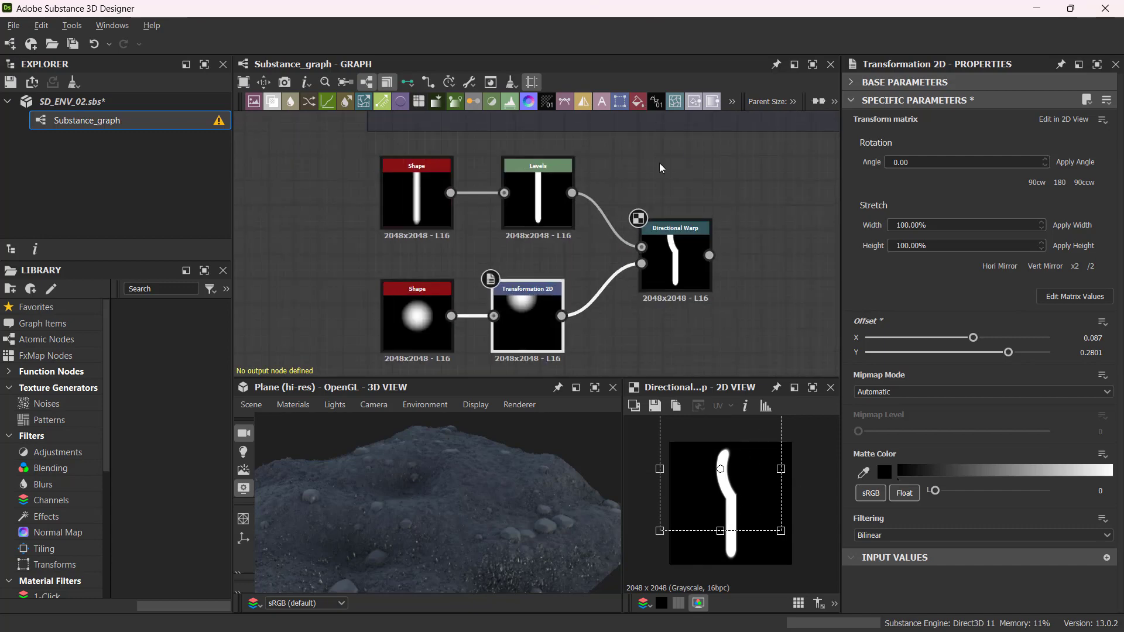
Step: Raise the Levels node's white point to soften the stem, then reduce the capsule Shape's Y size to about 0.44
left_click(525, 198)
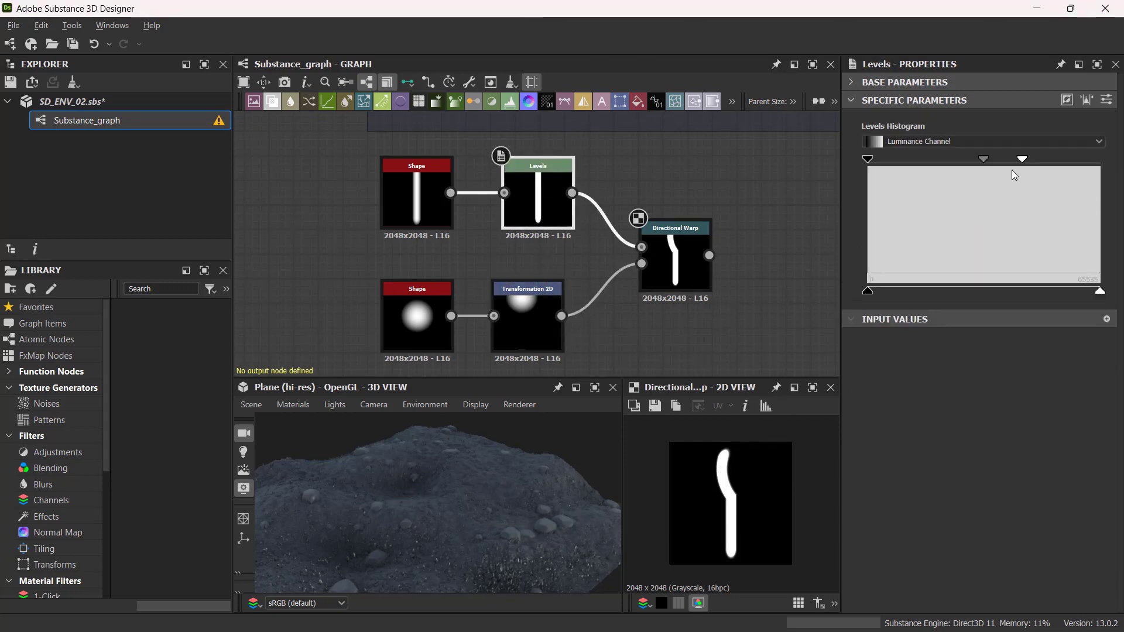
left_click_drag(982, 160, 1077, 159)
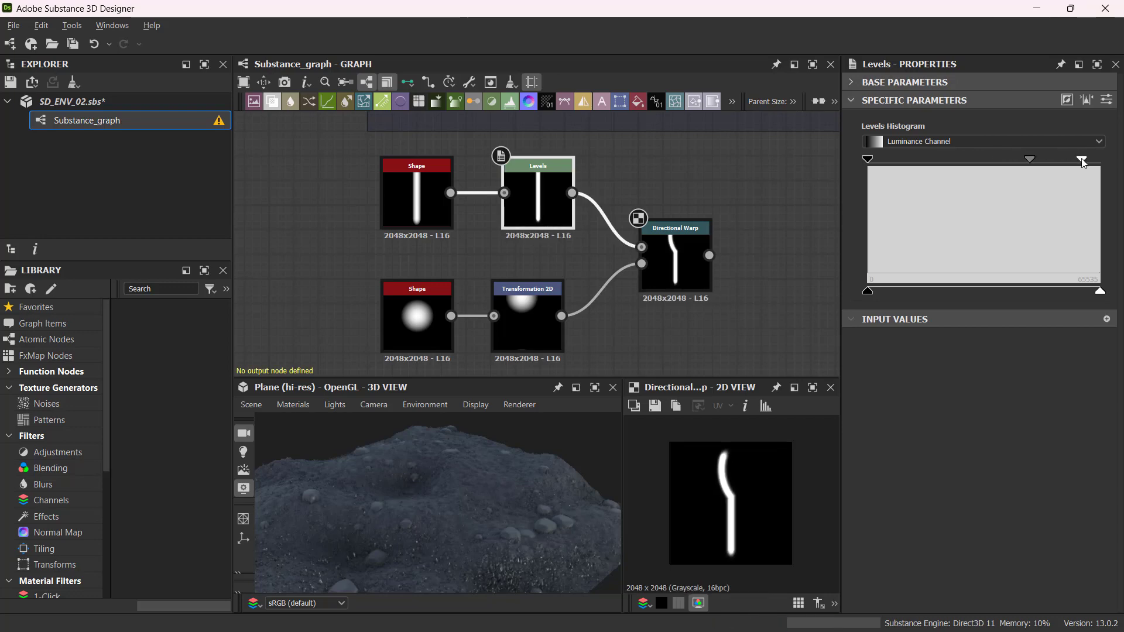
left_click(429, 204)
left_click_drag(971, 325, 954, 326)
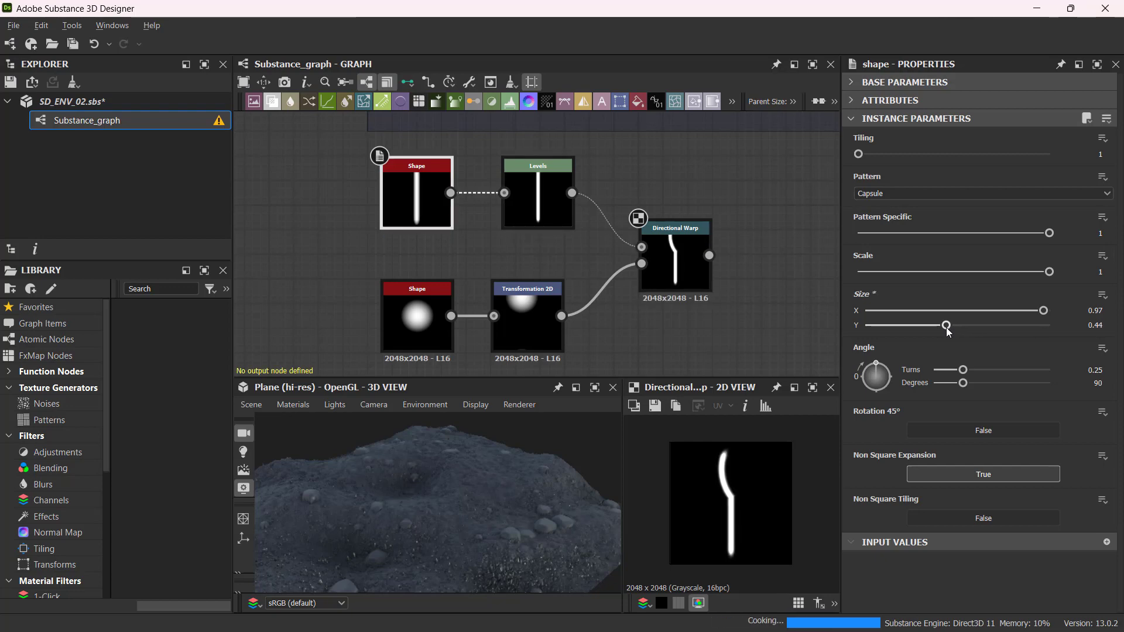
Step: Set the paraboloid Shape's scale to 0.52 and move its Transformation 2D offset to about X 0.1534, Y 0.215
left_click(522, 322)
mouse_move(739, 437)
left_mouse_down()
mouse_move(749, 439)
mouse_move(740, 433)
left_mouse_up()
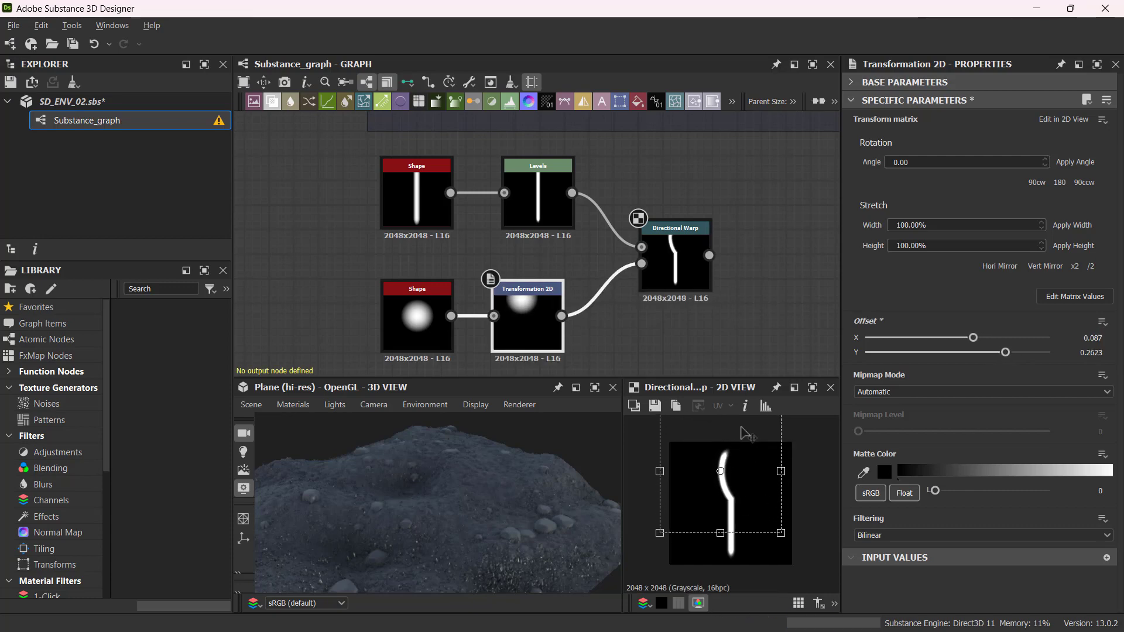
left_click(417, 319)
left_click_drag(950, 234, 960, 240)
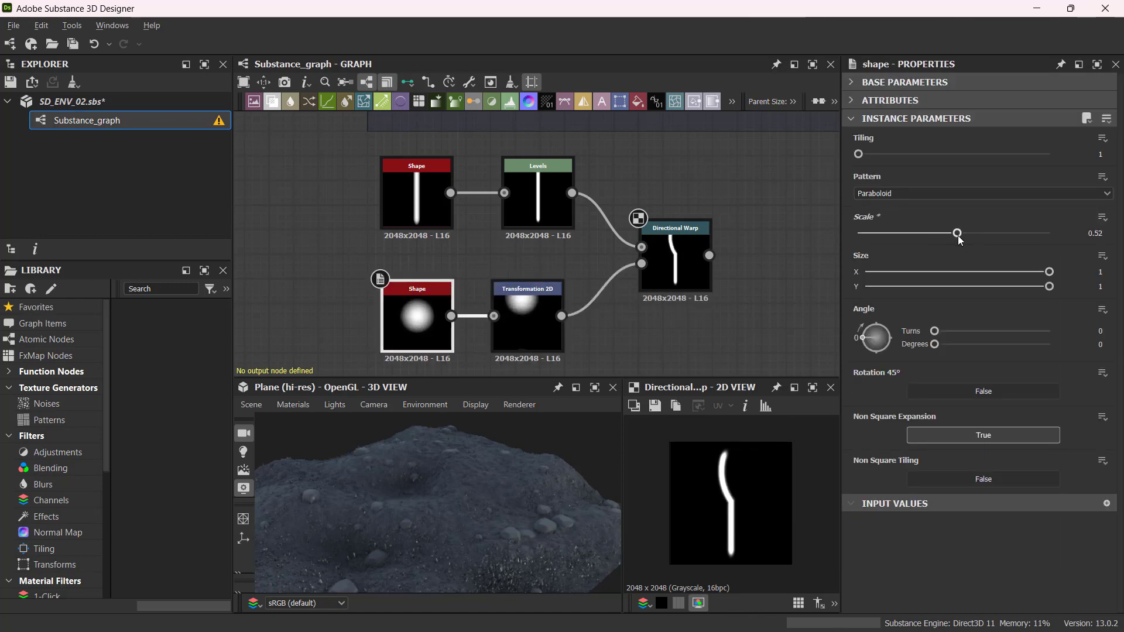
left_click(529, 311)
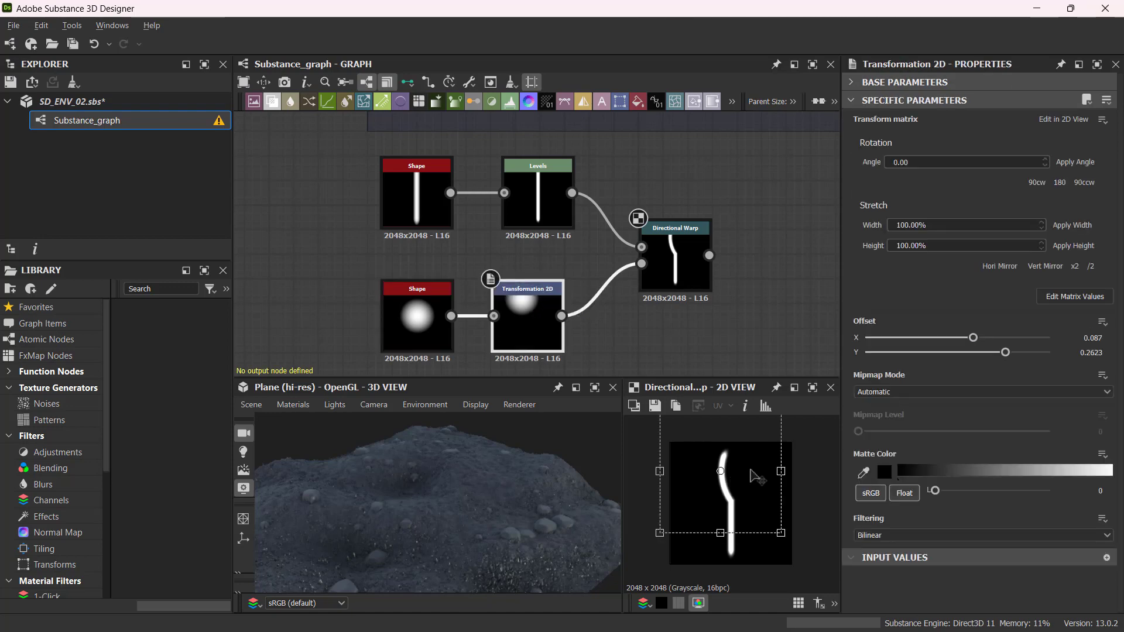
left_click_drag(756, 476, 739, 492)
scroll(736, 497, "up", 2)
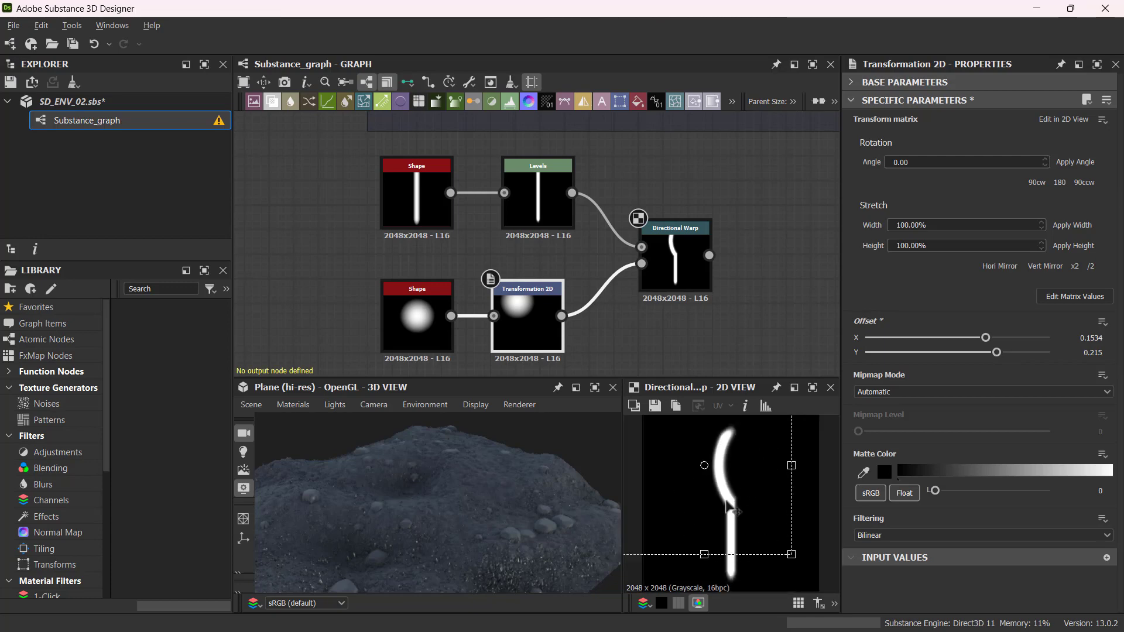
Step: Make room beside the Transformation 2D and insert a Blur HQ Grayscale node between it and the Directional Warp's Intensity Input
left_click_drag(332, 279, 459, 337)
left_click(459, 331)
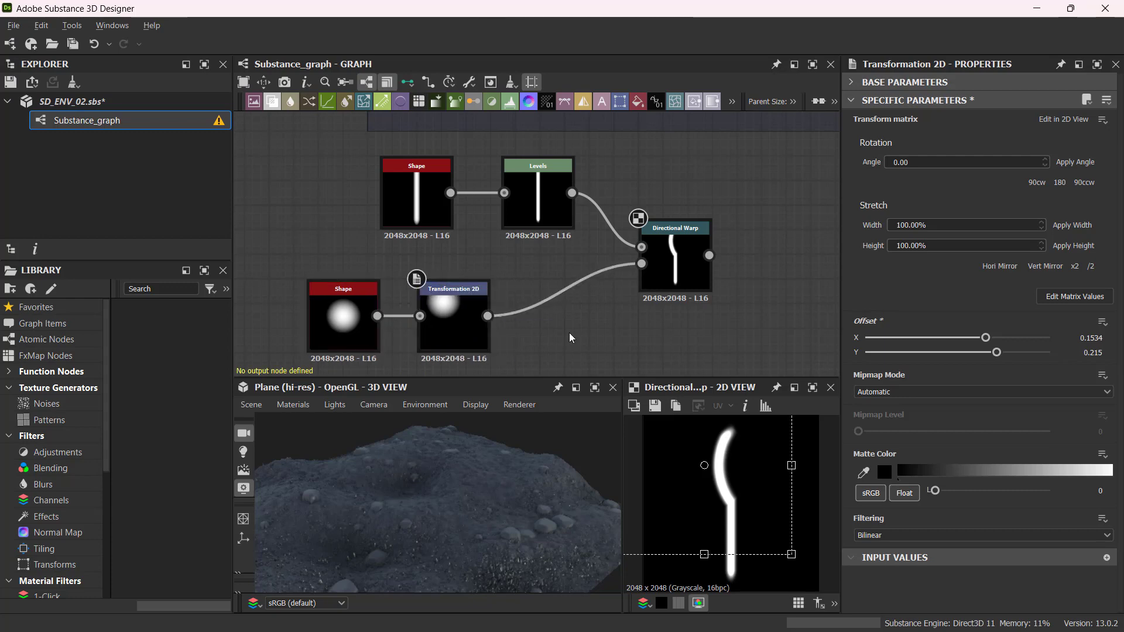
key("space")
type("blur")
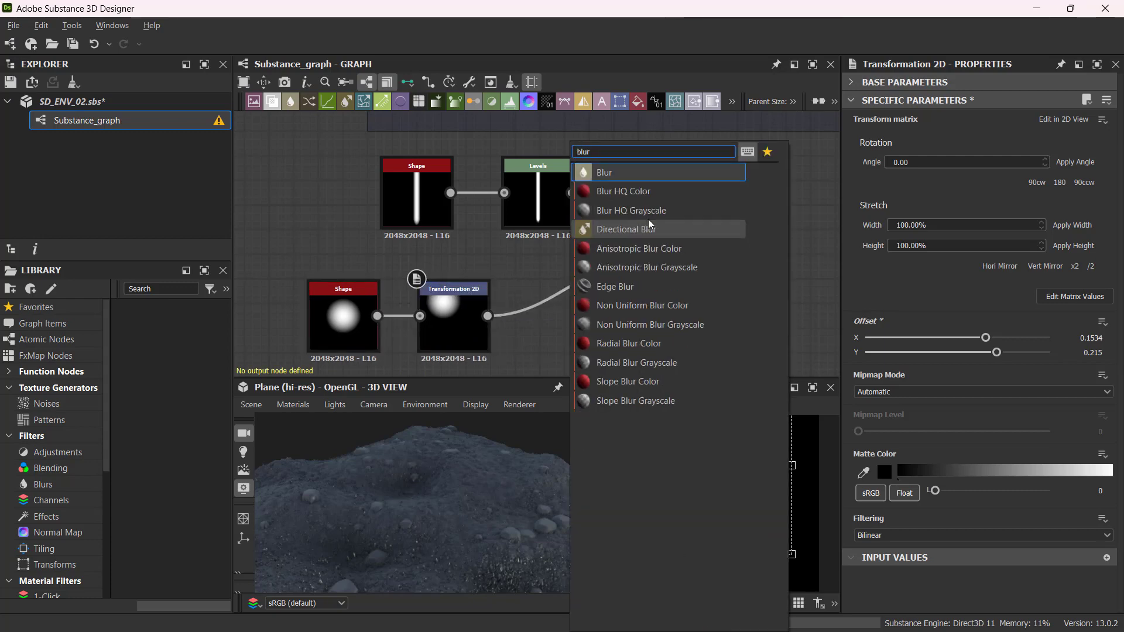
left_click(678, 209)
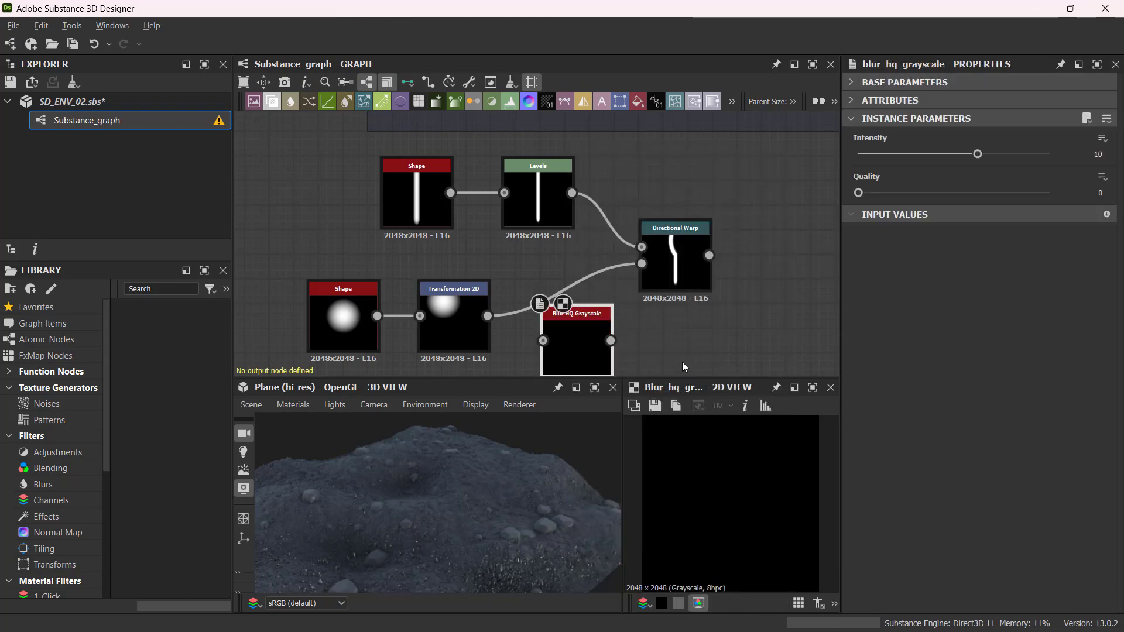
left_click_drag(610, 321, 609, 322)
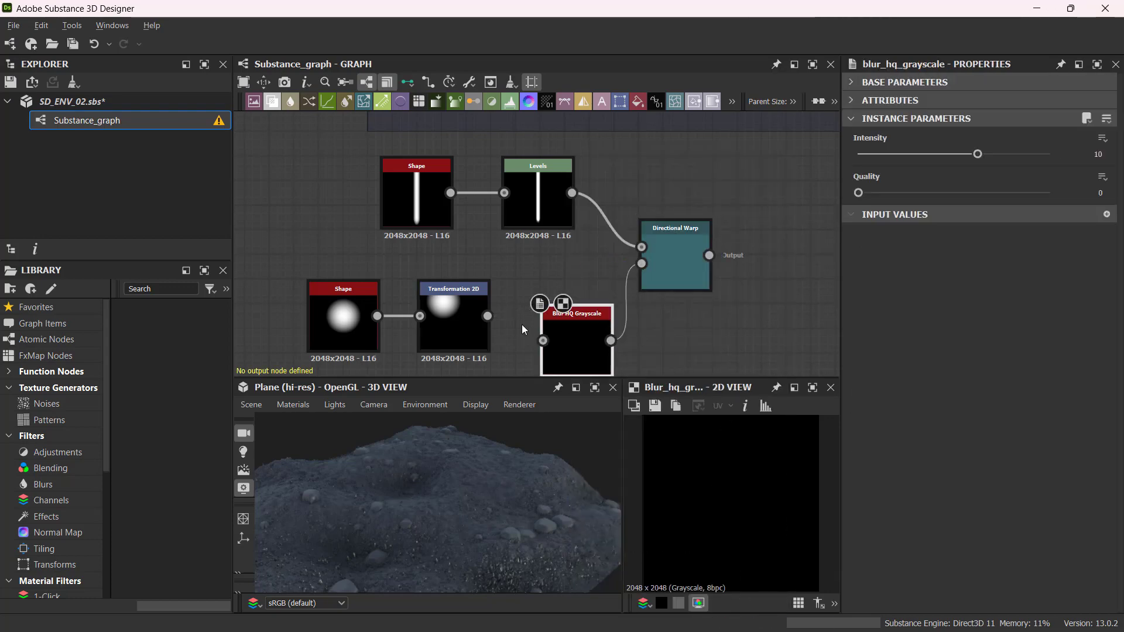
left_click_drag(543, 351, 552, 322)
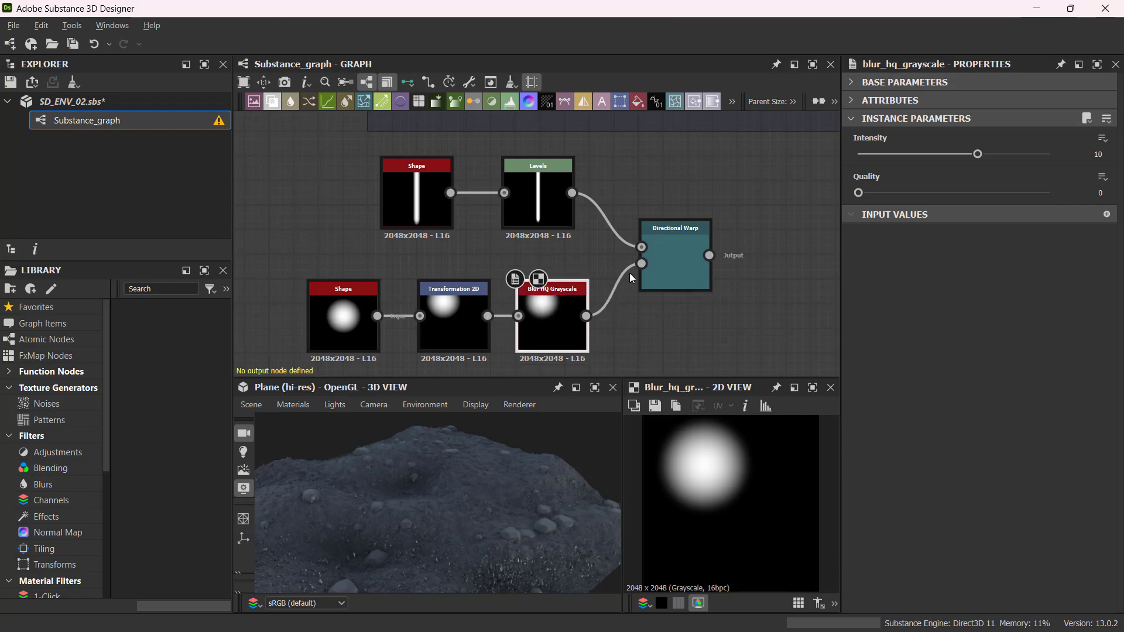
Step: Preview the Directional Warp's output and set the Blur HQ Grayscale intensity to about 11.79 to smooth the bend
left_click(685, 270)
double_click(672, 273)
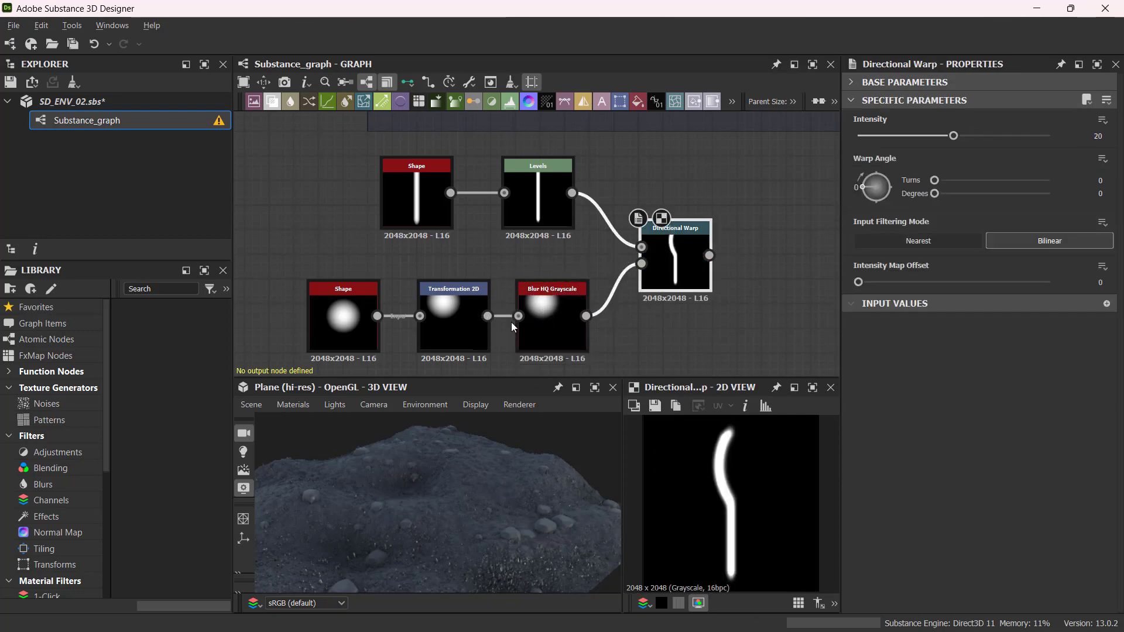
left_click(532, 335)
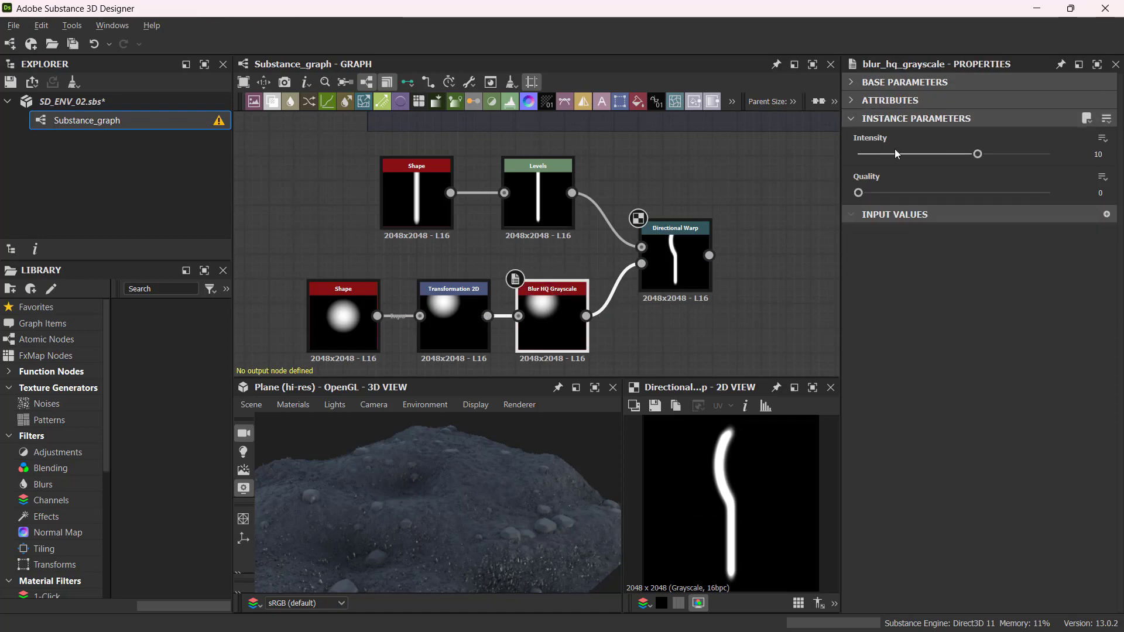
mouse_move(979, 156)
left_mouse_down()
mouse_move(907, 156)
mouse_move(1062, 157)
mouse_move(972, 160)
left_mouse_up()
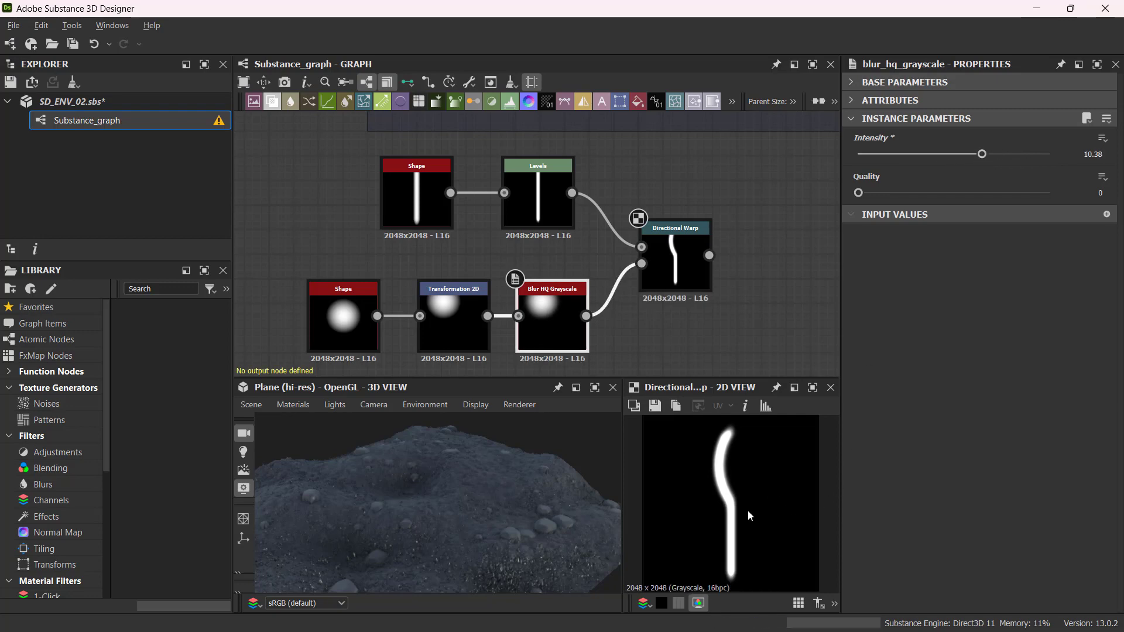
scroll(711, 509, "up", 3)
mouse_move(991, 151)
left_mouse_down()
mouse_move(844, 166)
mouse_move(1015, 164)
mouse_move(964, 165)
mouse_move(998, 164)
left_mouse_up()
scroll(771, 472, "down", 3)
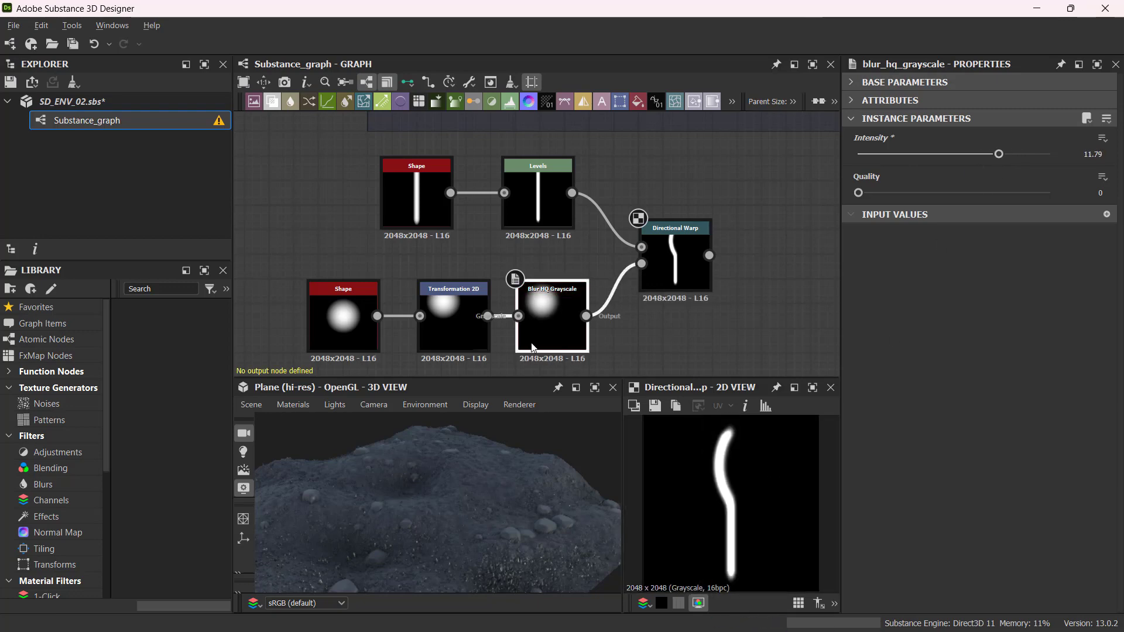
Step: Move the paraboloid's Transformation 2D offset to about X 0.1072, Y 0.2191 and set the paraboloid Shape's scale to 0.5
left_click(453, 321)
left_click_drag(759, 485, 775, 474)
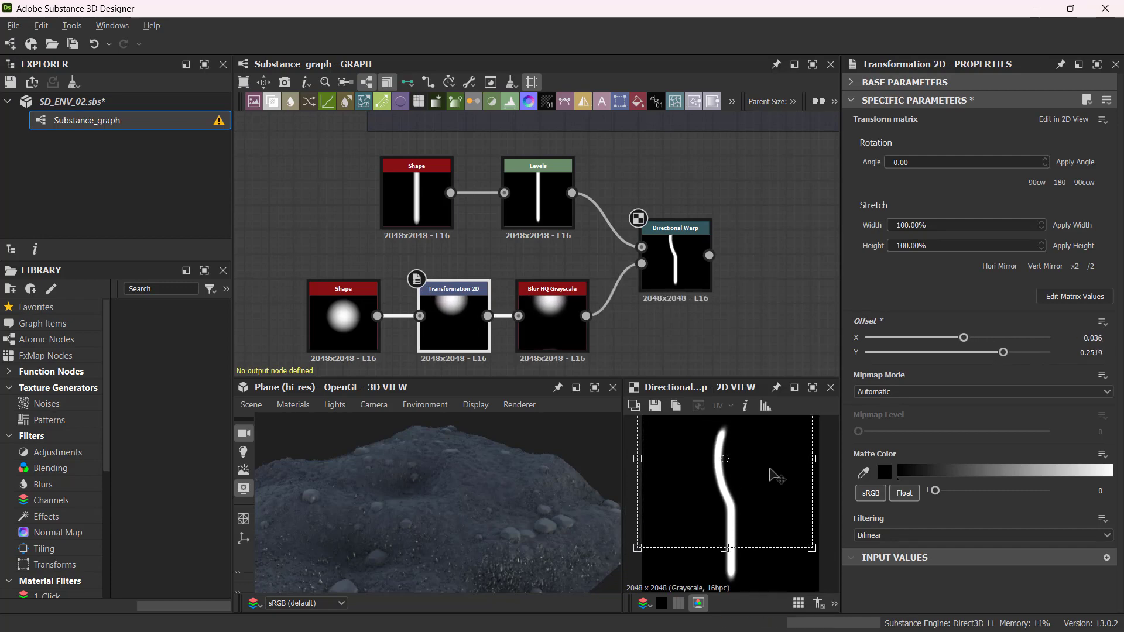
left_click(339, 315)
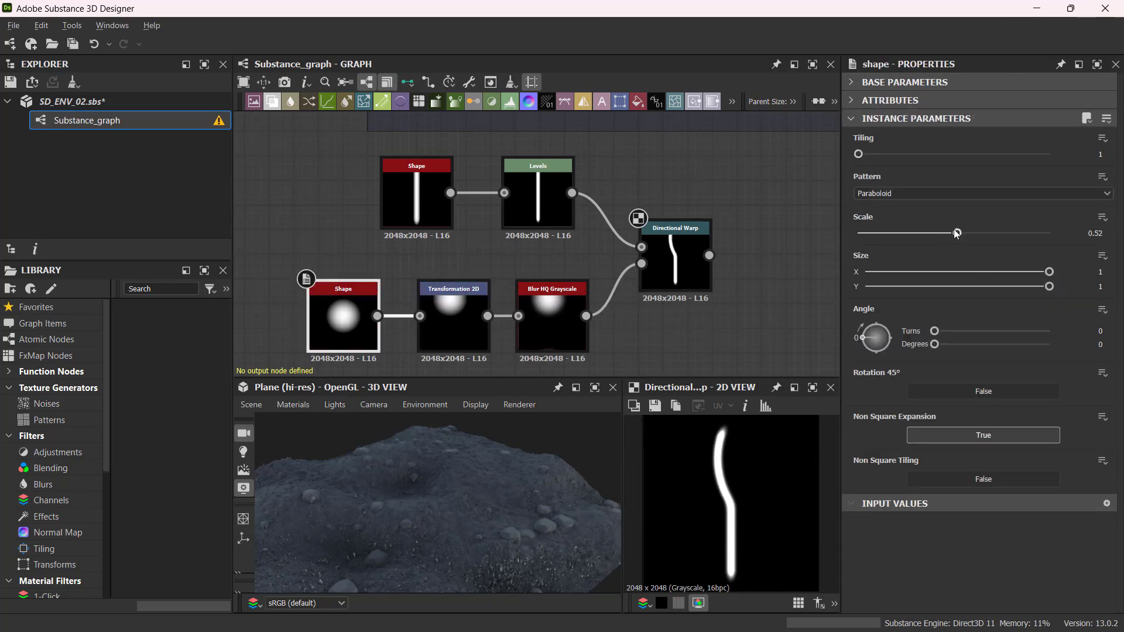
mouse_move(957, 234)
left_mouse_down()
mouse_move(972, 235)
mouse_move(908, 240)
mouse_move(928, 242)
mouse_move(918, 242)
left_mouse_up()
left_click(450, 327)
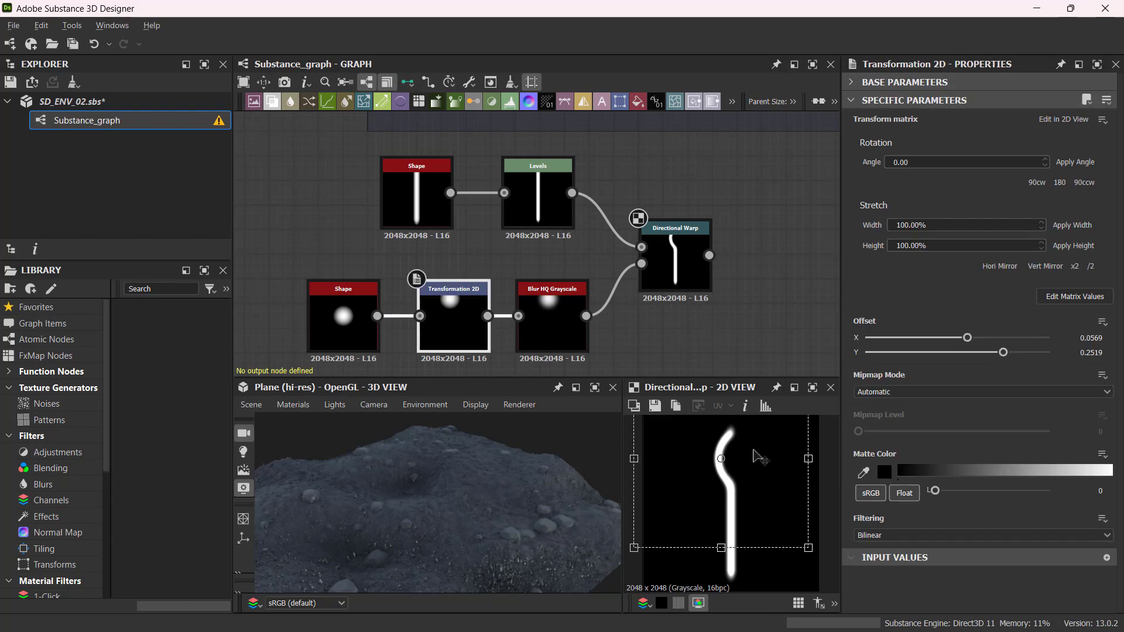
mouse_move(753, 451)
left_mouse_down()
mouse_move(743, 477)
mouse_move(747, 460)
left_mouse_up()
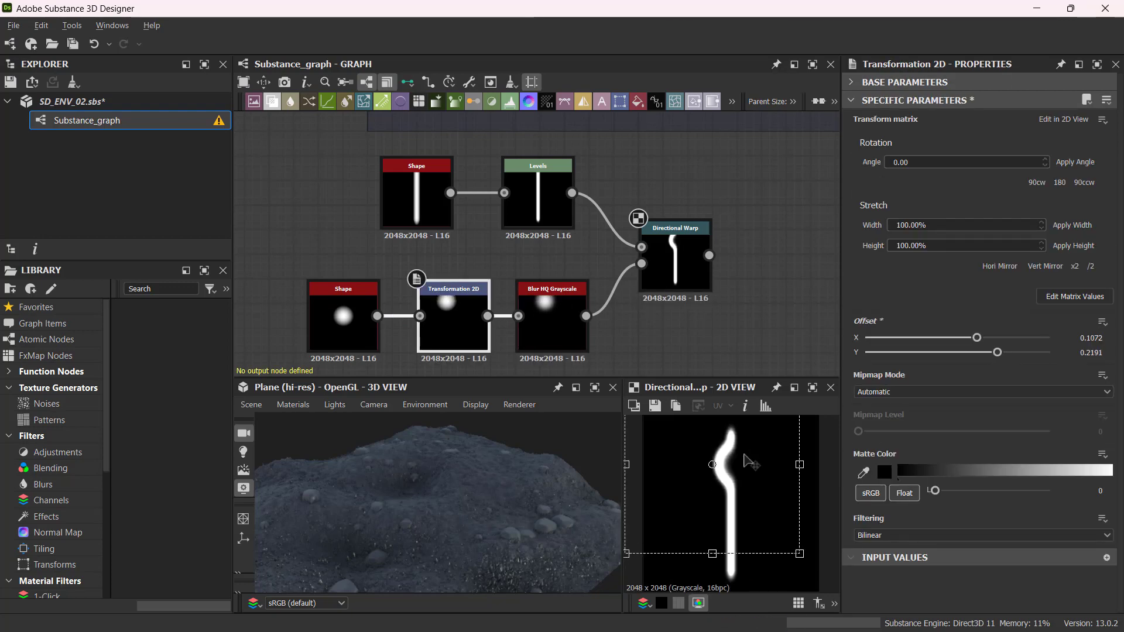
left_click(346, 298)
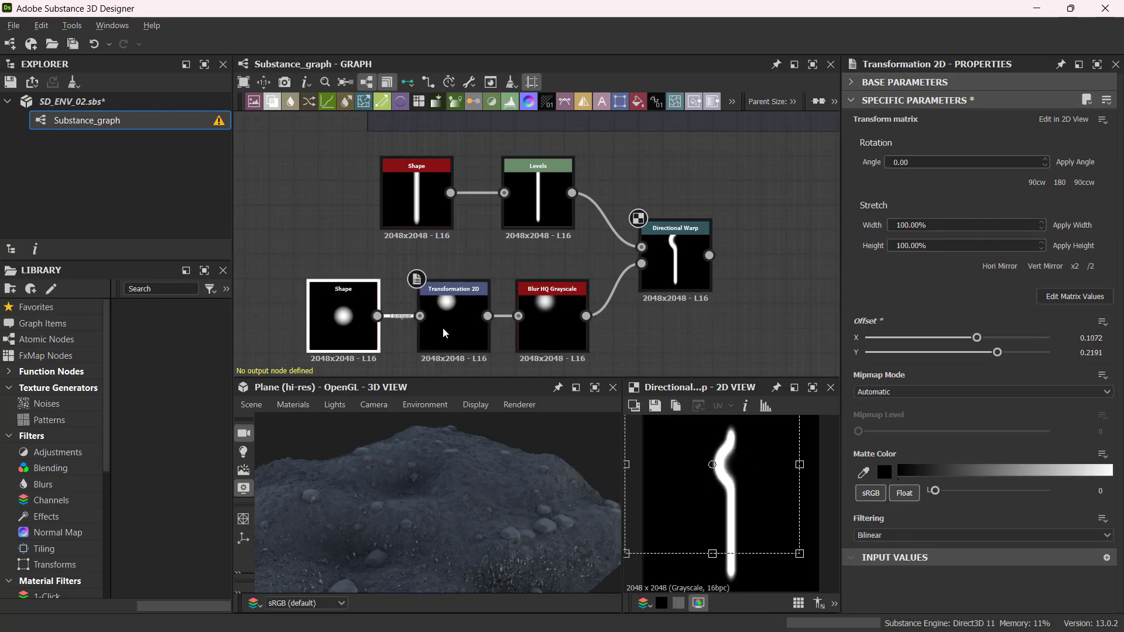
left_click_drag(917, 234, 956, 243)
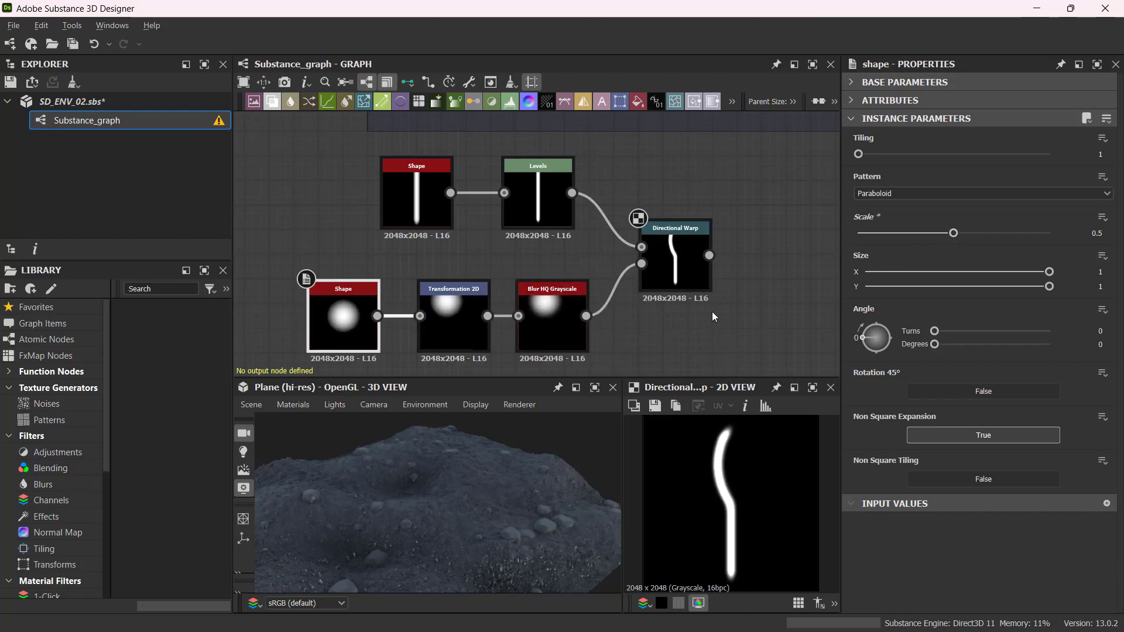
Step: Move the Directional Warp node slightly farther away from the Levels and Blur HQ Grayscale nodes
scroll(712, 311, "down", 1)
mouse_move(712, 311)
middle_mouse_down()
mouse_move(702, 301)
mouse_move(722, 297)
middle_mouse_up()
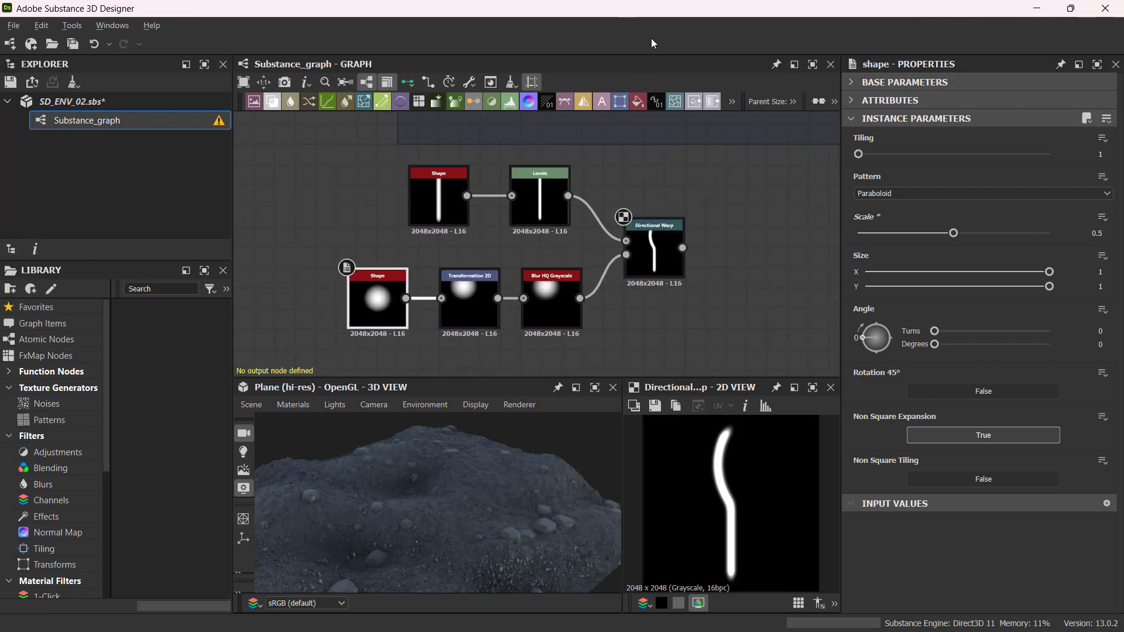
left_click_drag(648, 256, 668, 255)
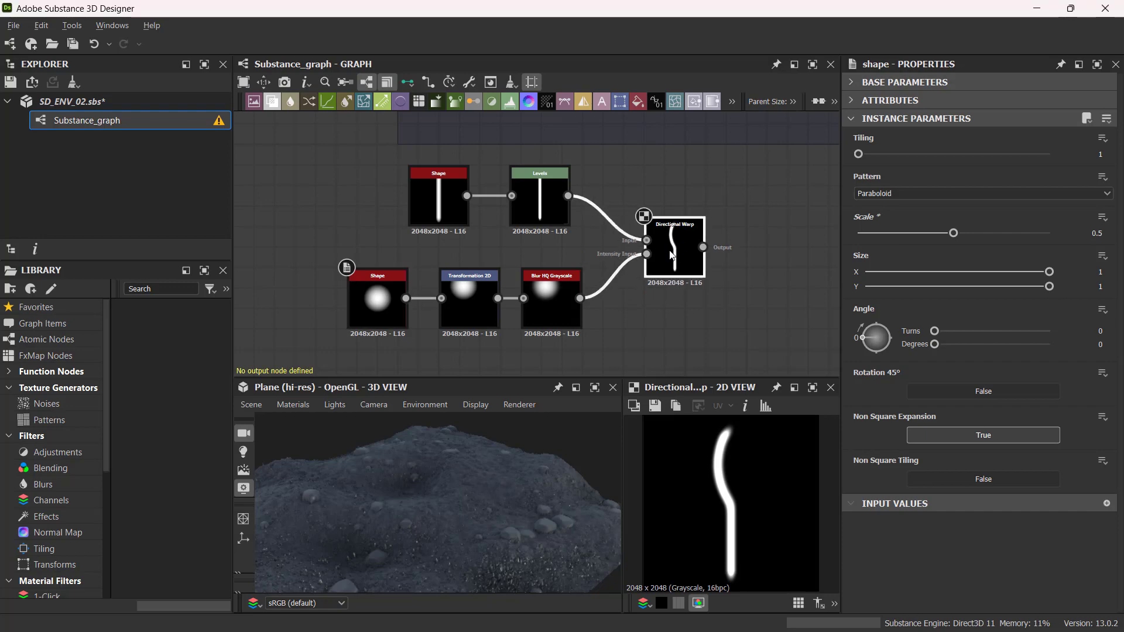
middle_click_drag(723, 308, 618, 284)
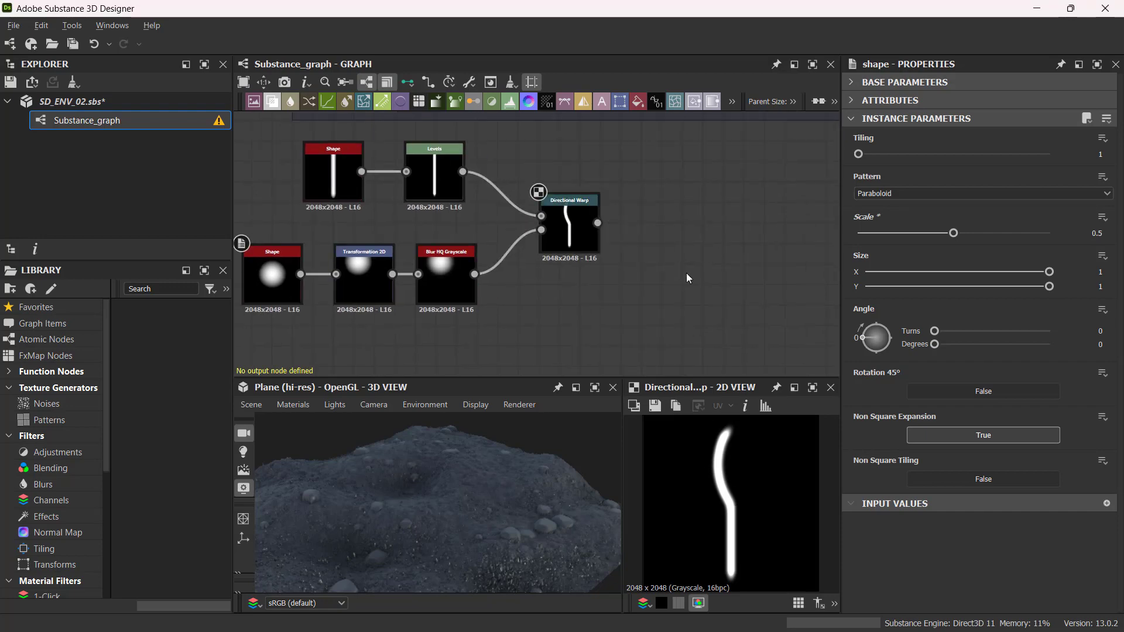
key("space")
type("blen")
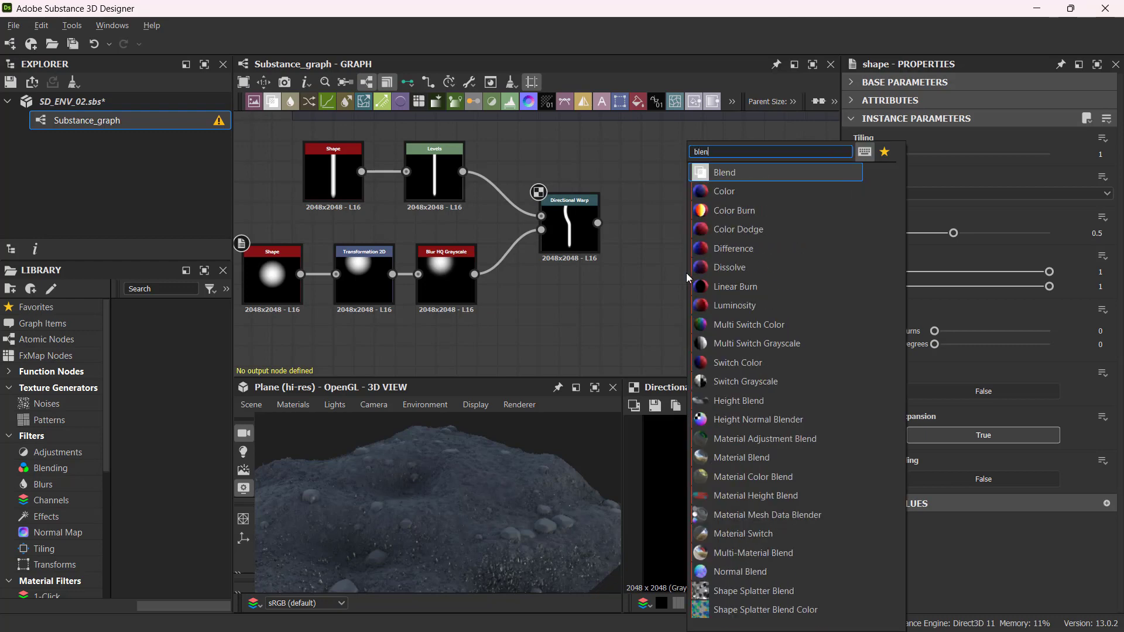
key("Return")
left_click_drag(680, 289, 706, 289)
left_click_drag(657, 241, 685, 260)
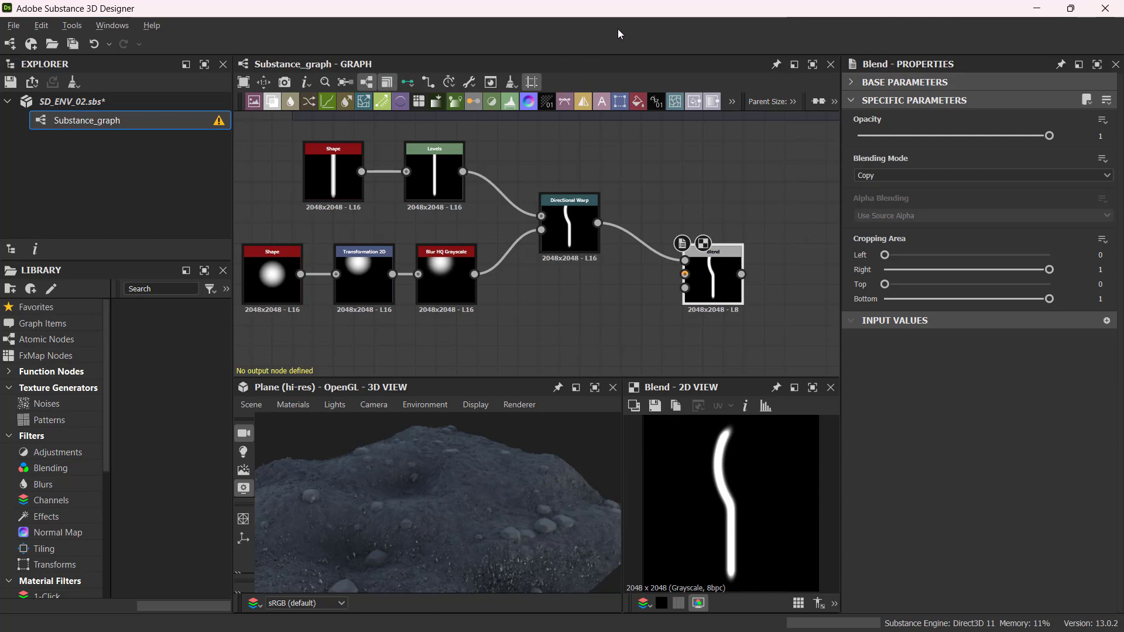
key("Delete")
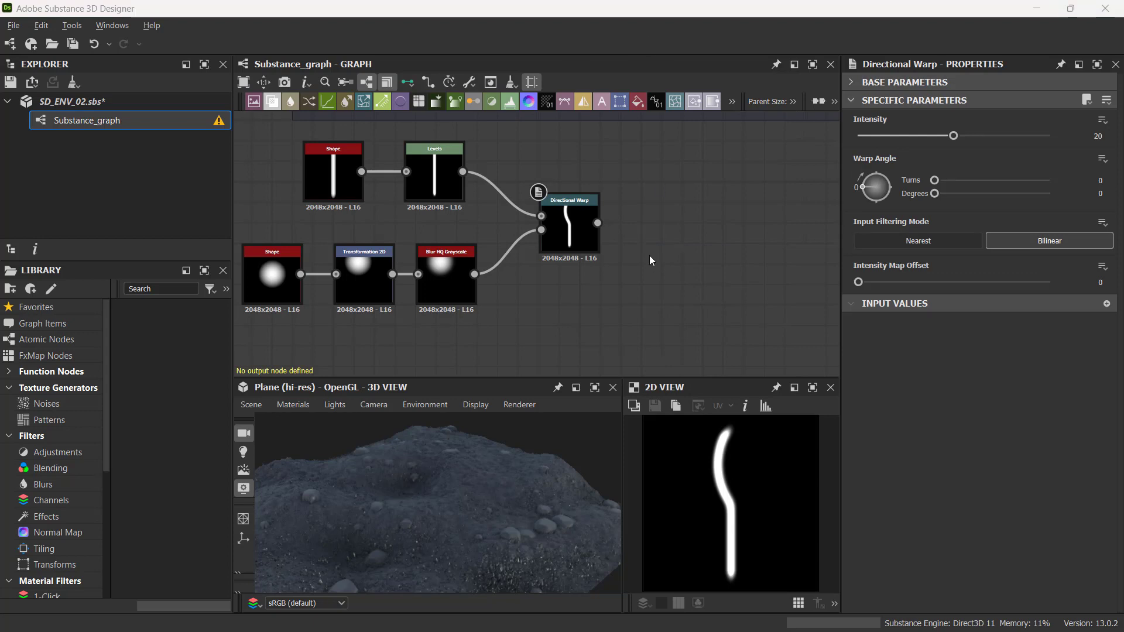
Step: Add a second Directional Warp node after the first and feed the first warp's output into its main Input
left_click(568, 240)
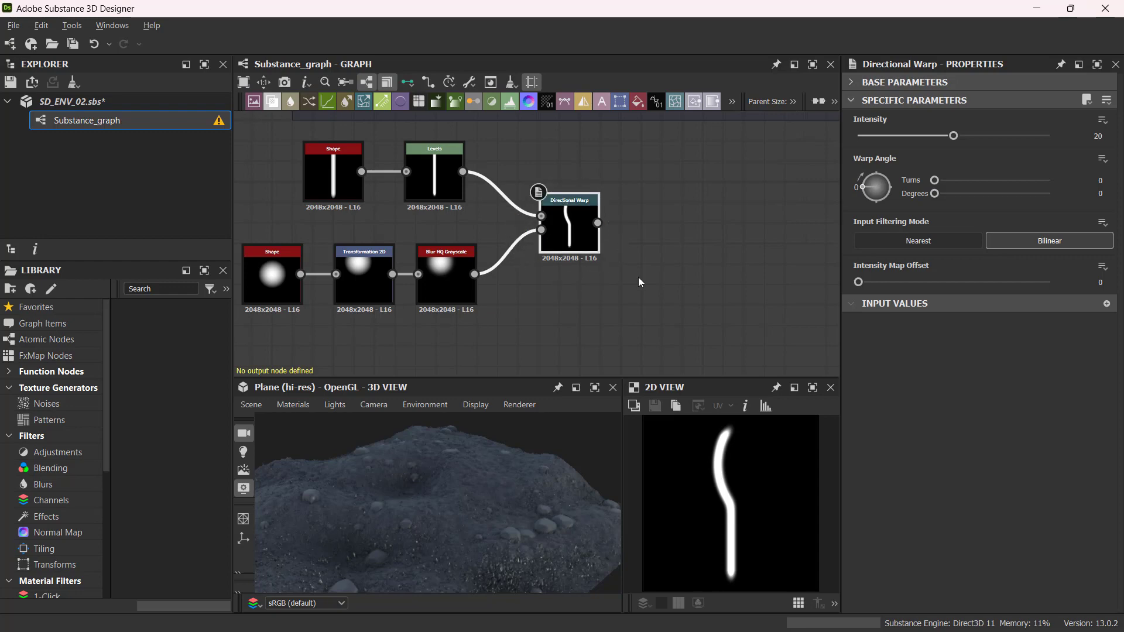
key("space")
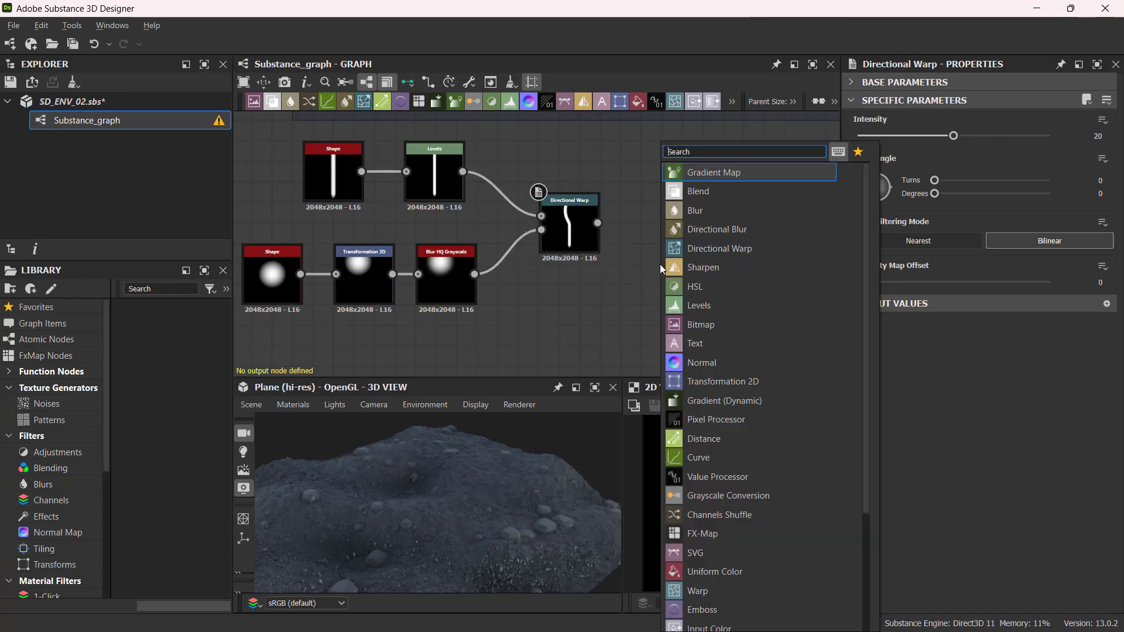
type("direct")
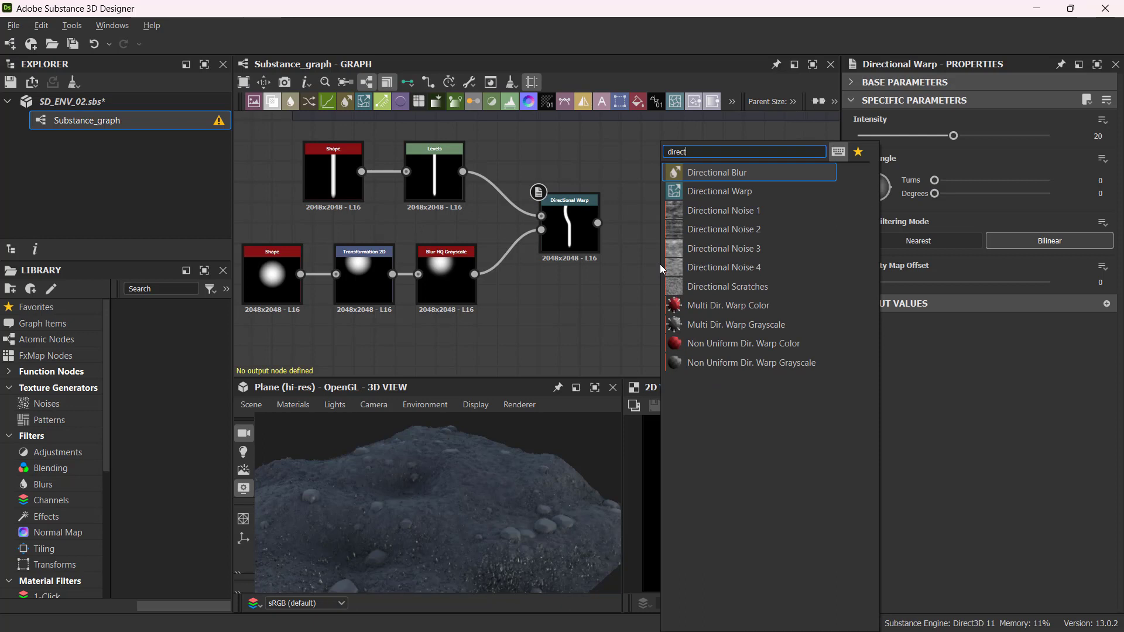
left_click(720, 191)
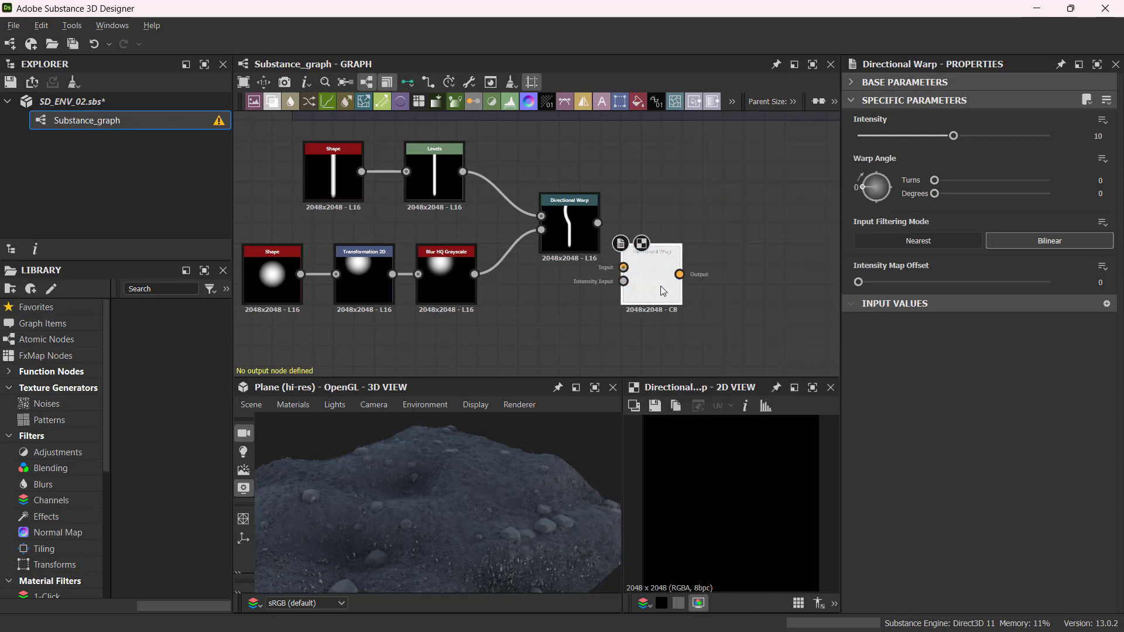
left_click_drag(661, 287, 731, 300)
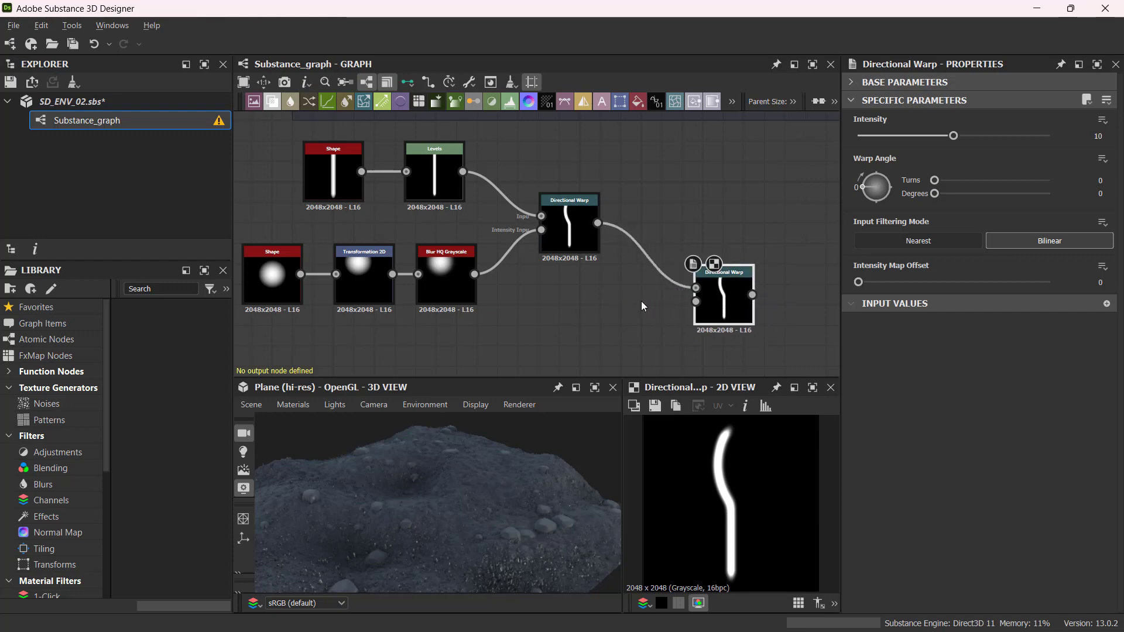
Step: Add a Perlin Noise node below the first Directional Warp and feed it into the second Directional Warp's Intensity Input
scroll(637, 301, "down", 1)
middle_click_drag(624, 287, 619, 260)
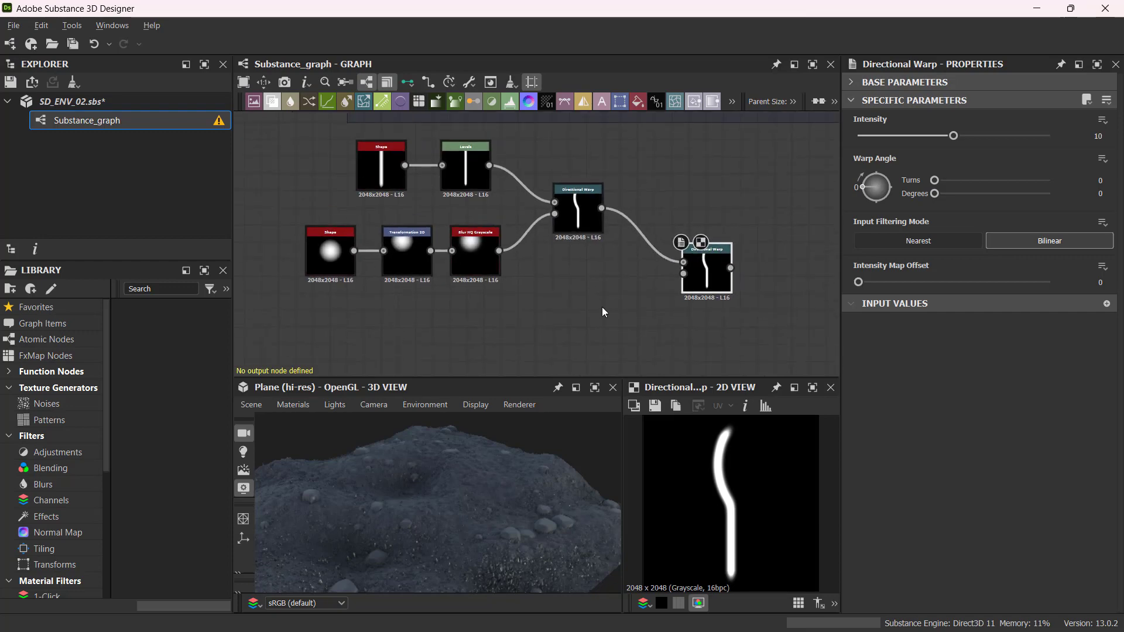
key("space")
type("per")
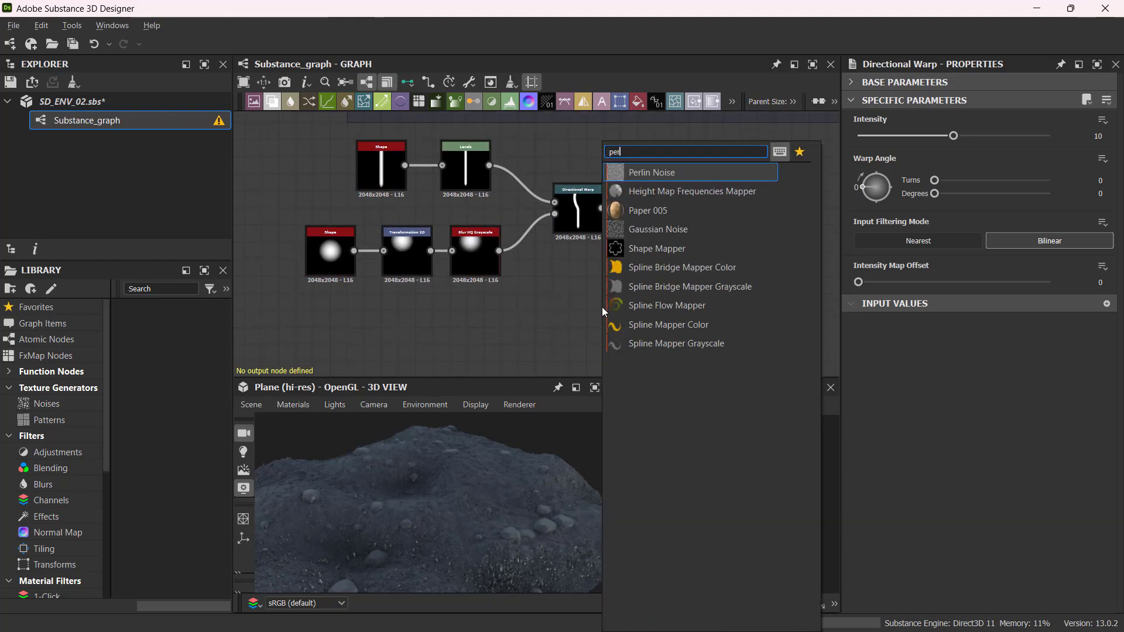
type("lin")
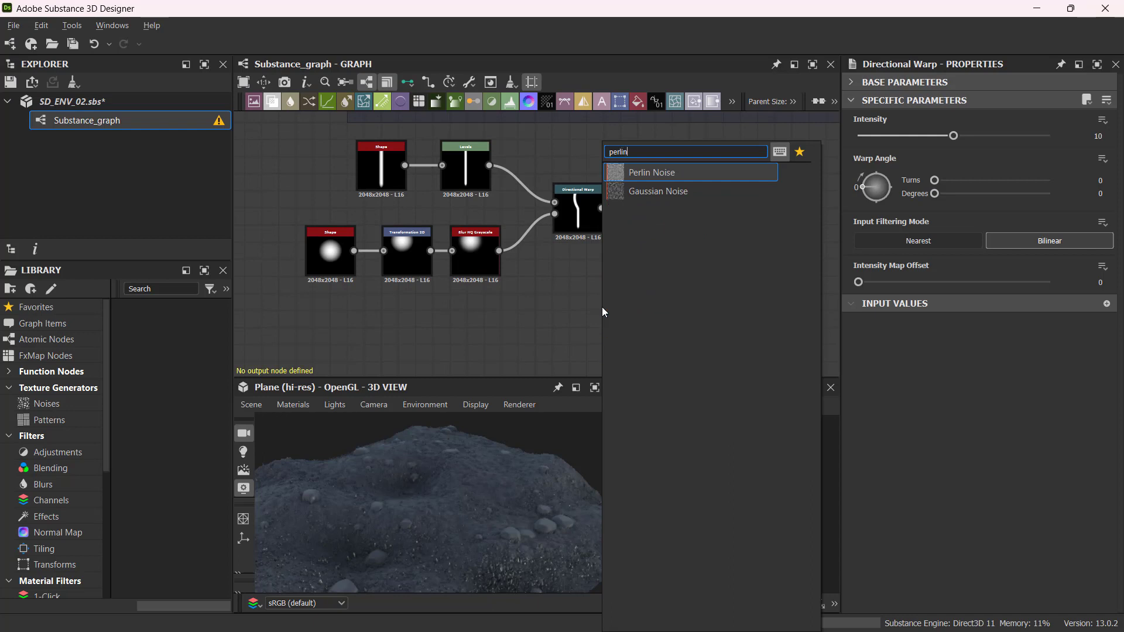
left_click(687, 171)
left_click_drag(584, 297, 573, 311)
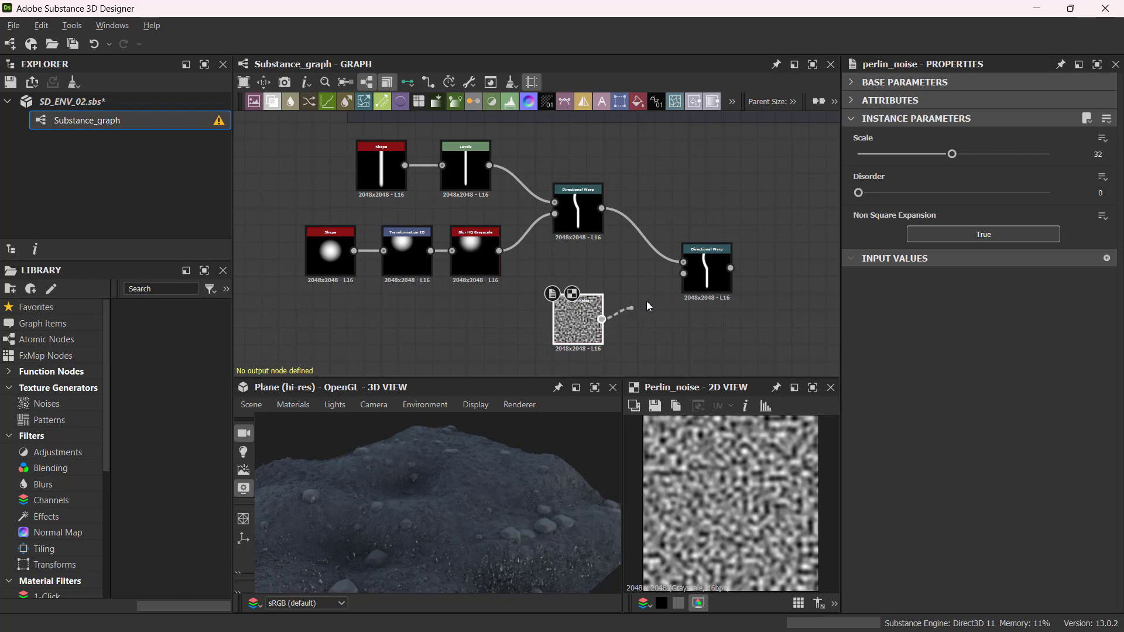
left_click(712, 284)
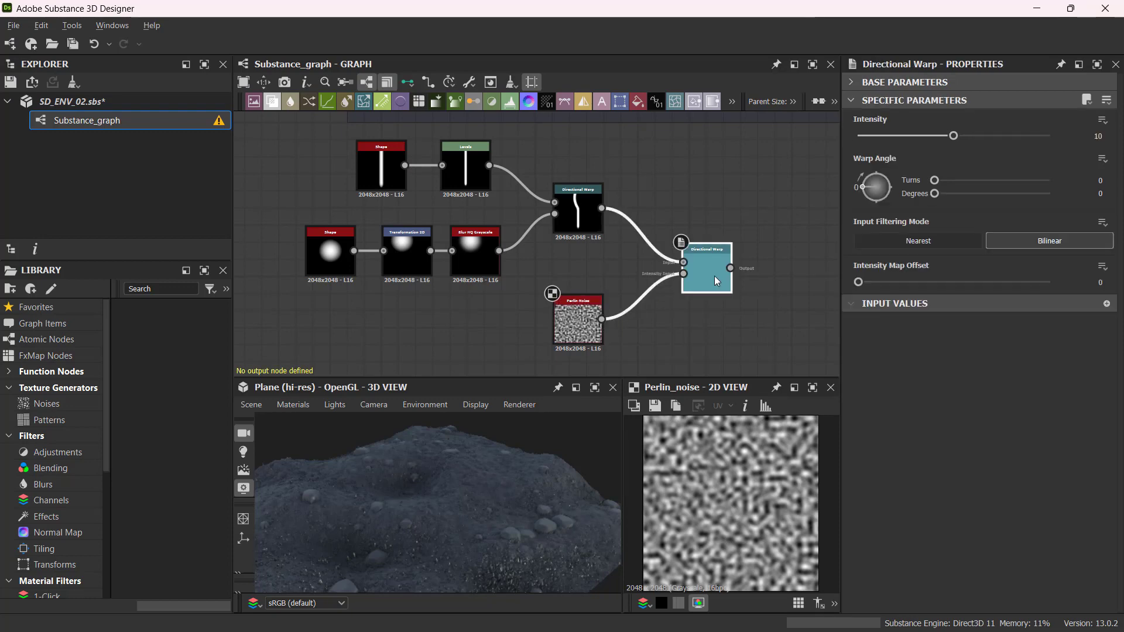
Step: Preview the second Directional Warp's output and set the Perlin Noise scale to 15
double_click(714, 276)
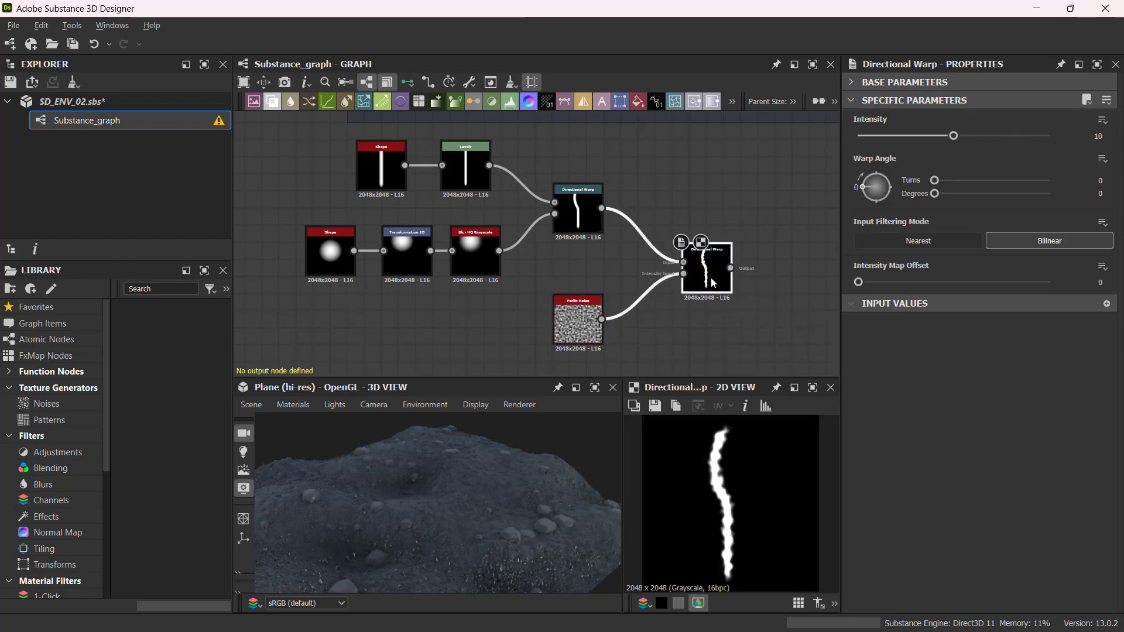
left_click(588, 332)
left_click_drag(953, 155, 902, 159)
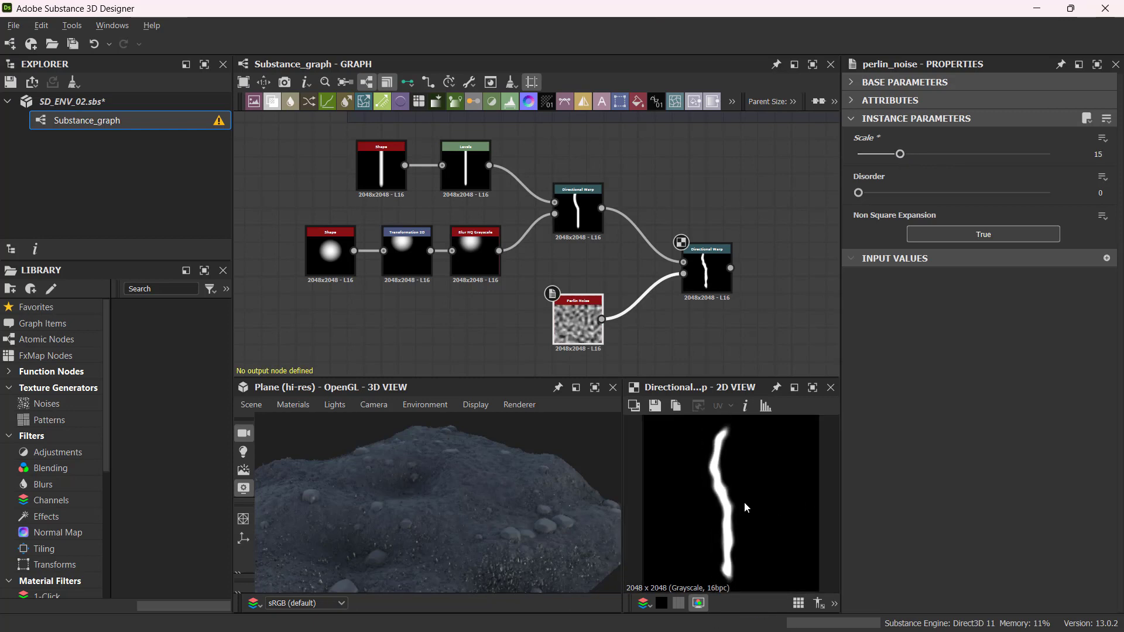
Step: Move the paraboloid's Transformation 2D offset to about X 0.082, Y 0.1822
left_click(467, 258)
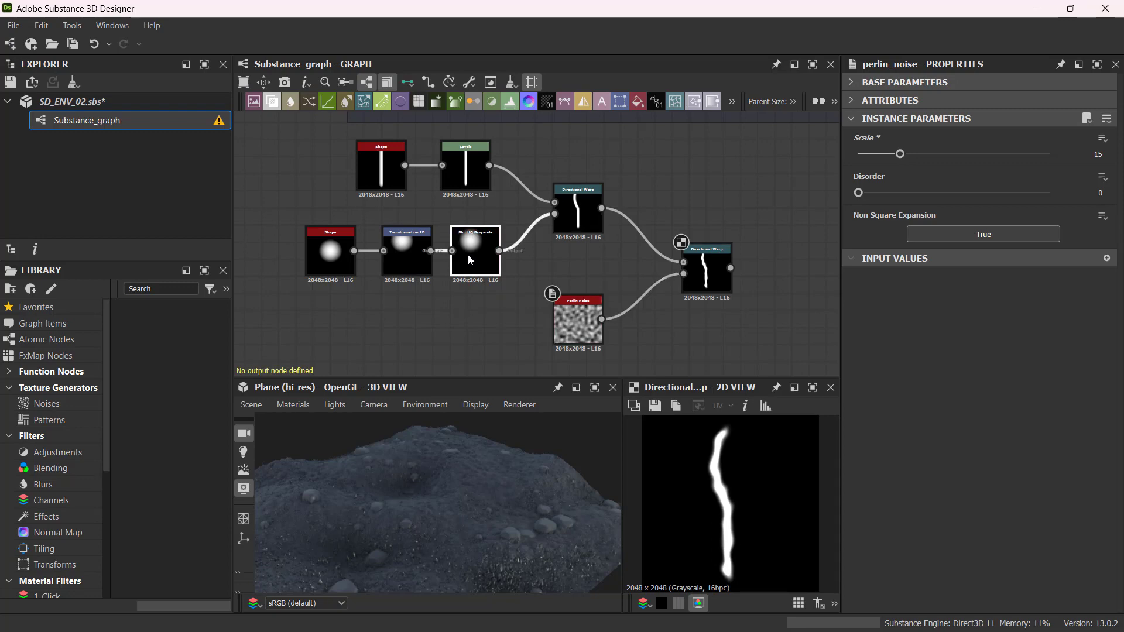
left_click(401, 262)
left_click_drag(677, 459, 757, 447)
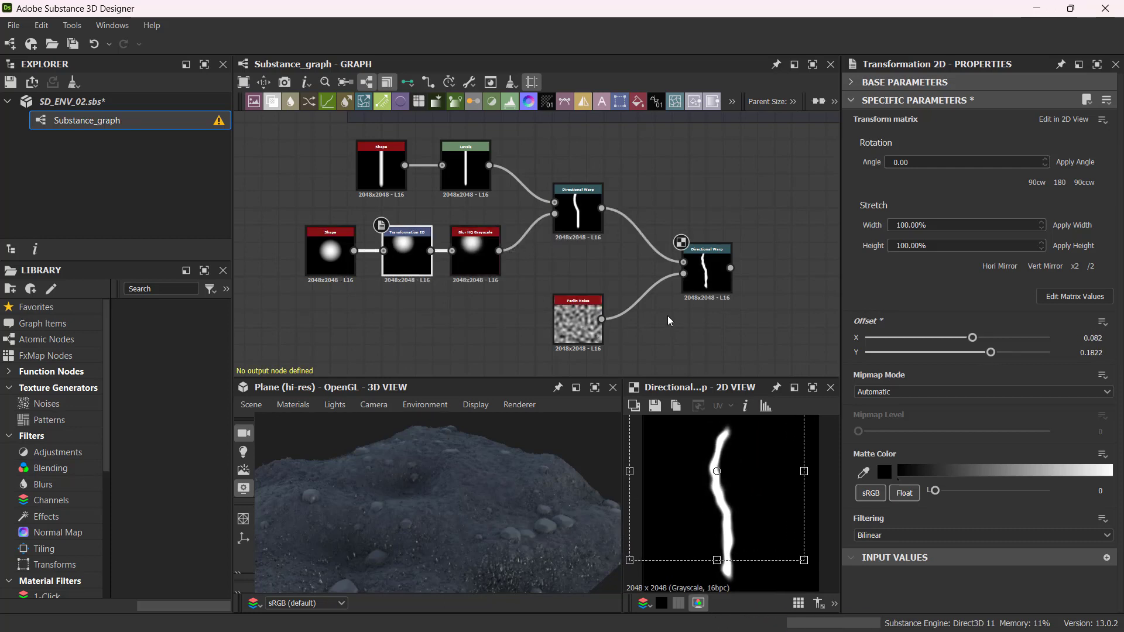
Step: Add a Slope Blur Grayscale node after the second Directional Warp
middle_click_drag(667, 315, 628, 305)
left_click(667, 284)
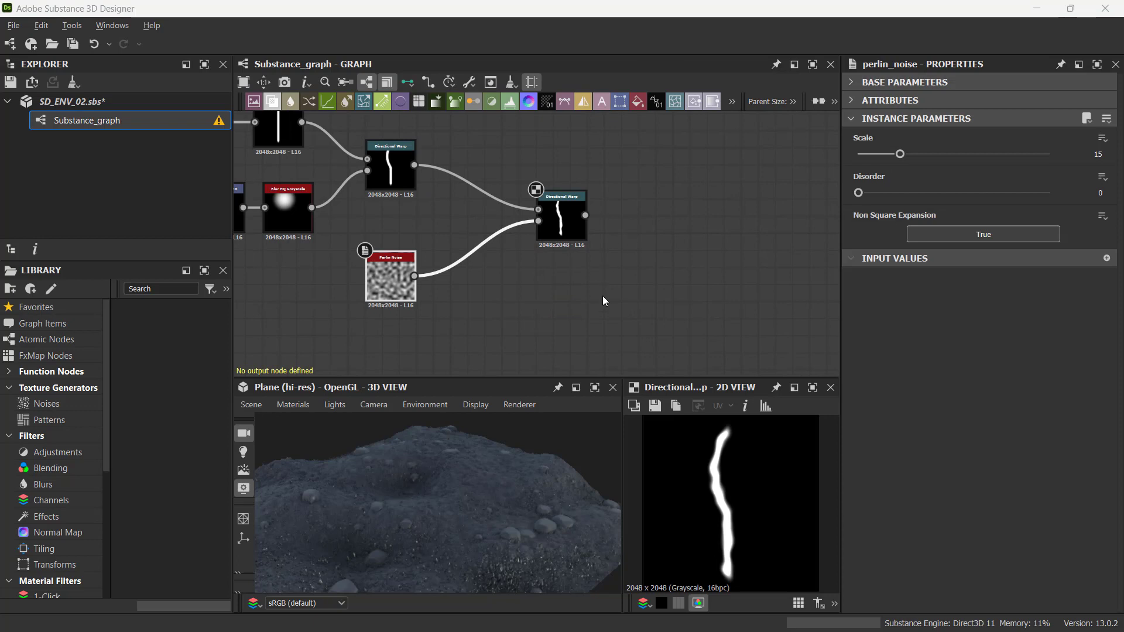
left_click(617, 365)
key("space")
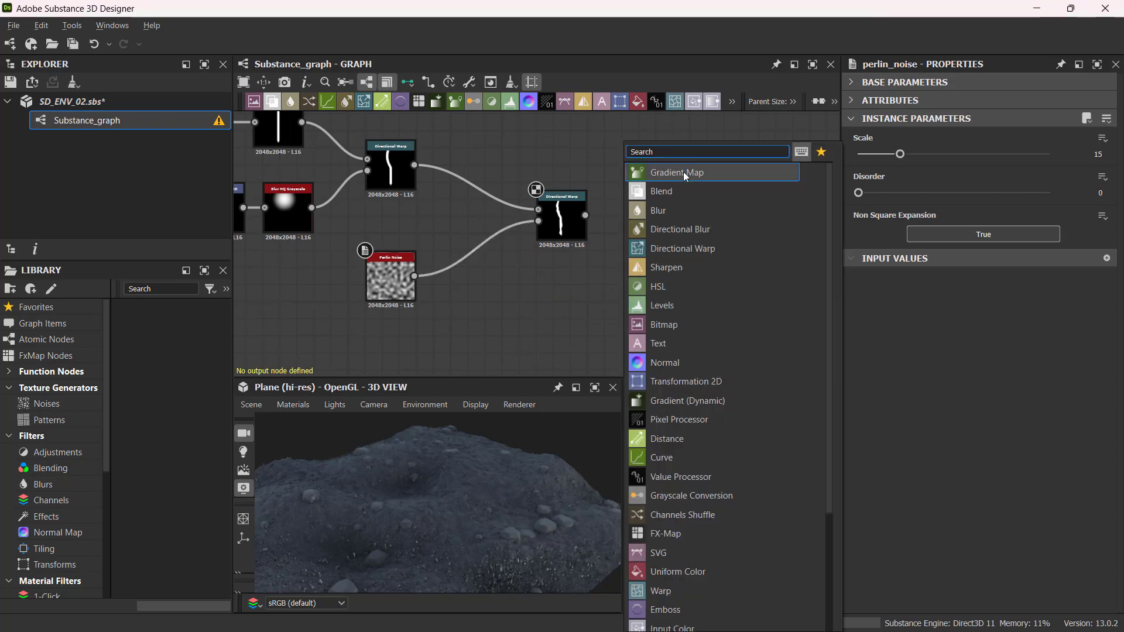
type("slope")
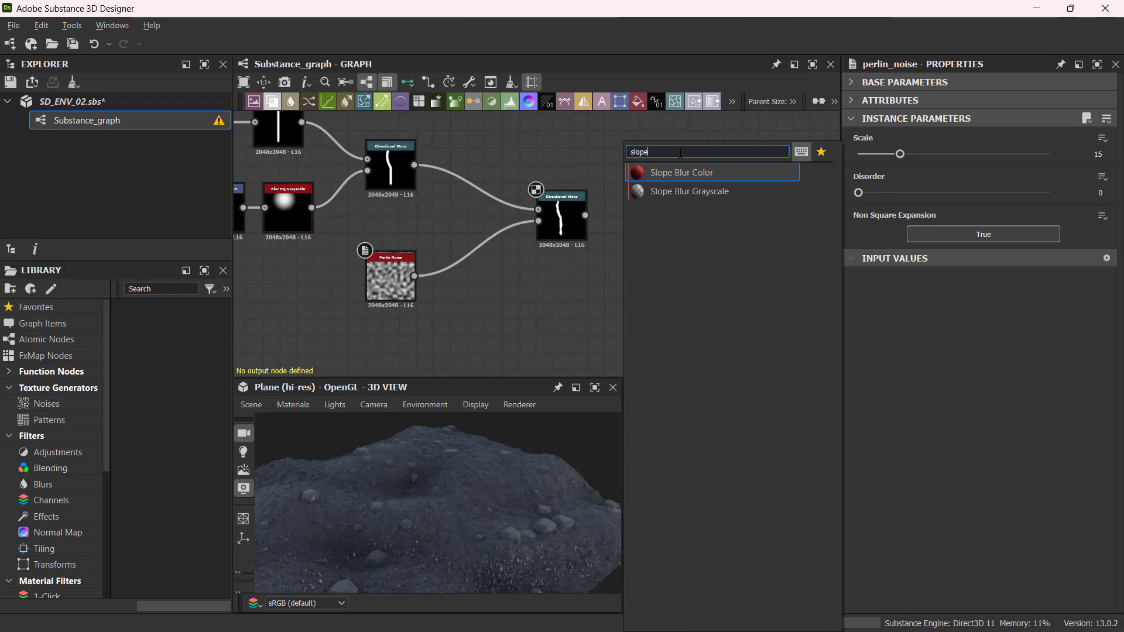
left_click(690, 188)
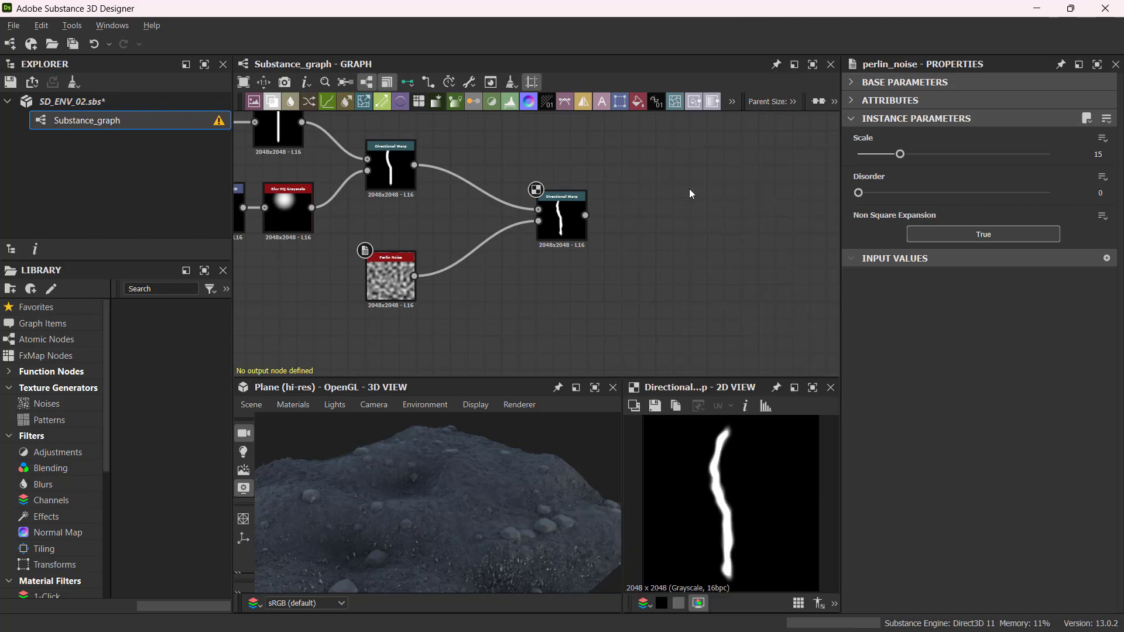
left_click_drag(654, 278, 661, 285)
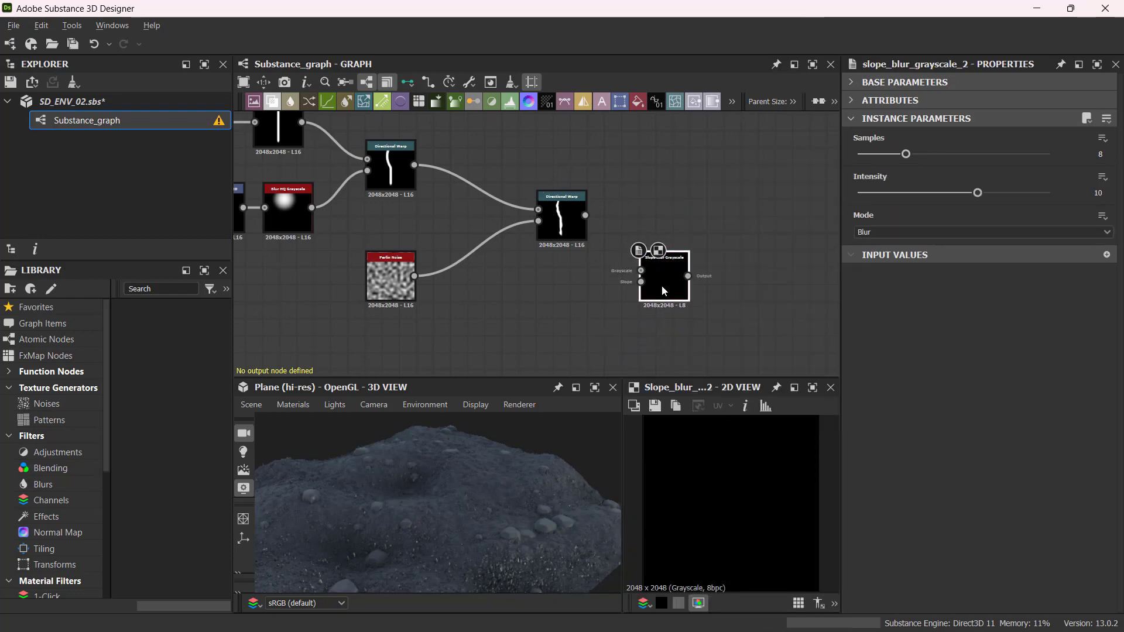
Step: Connect the second Directional Warp to the slope blur's Grayscale input and the Perlin Noise to its Slope input
left_click_drag(622, 252, 684, 281)
scroll(738, 490, "up", 3)
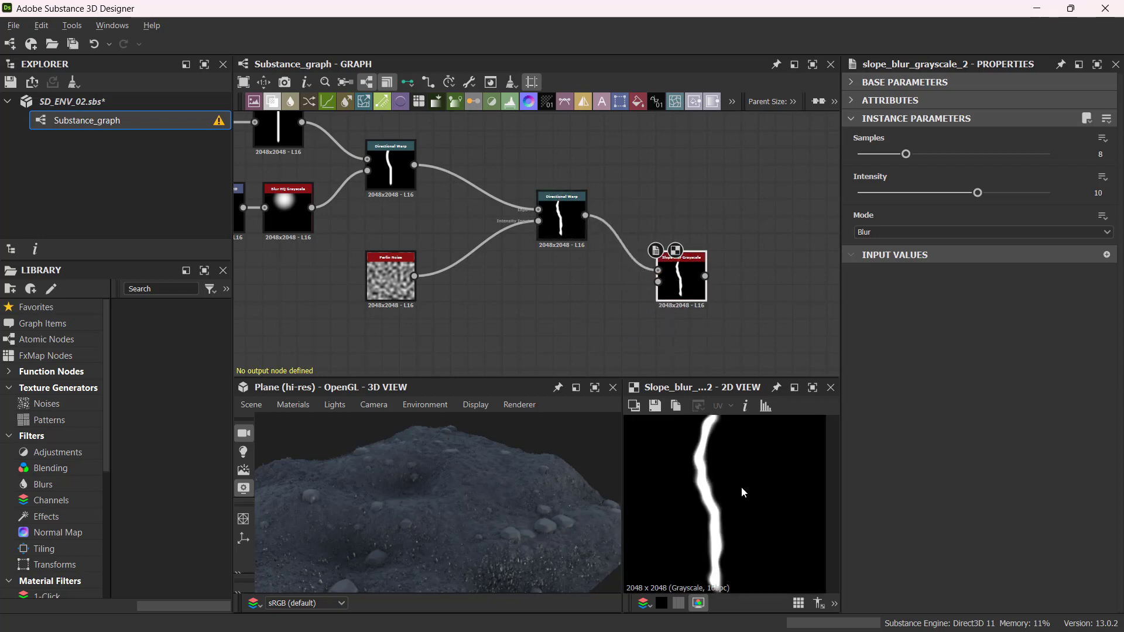
left_click_drag(414, 276, 701, 267)
Step: Set the slope blur to 17 samples, intensity about 0.55 and Max mode, and move the node down slightly
left_click_drag(906, 154, 959, 154)
left_click_drag(977, 192, 865, 193)
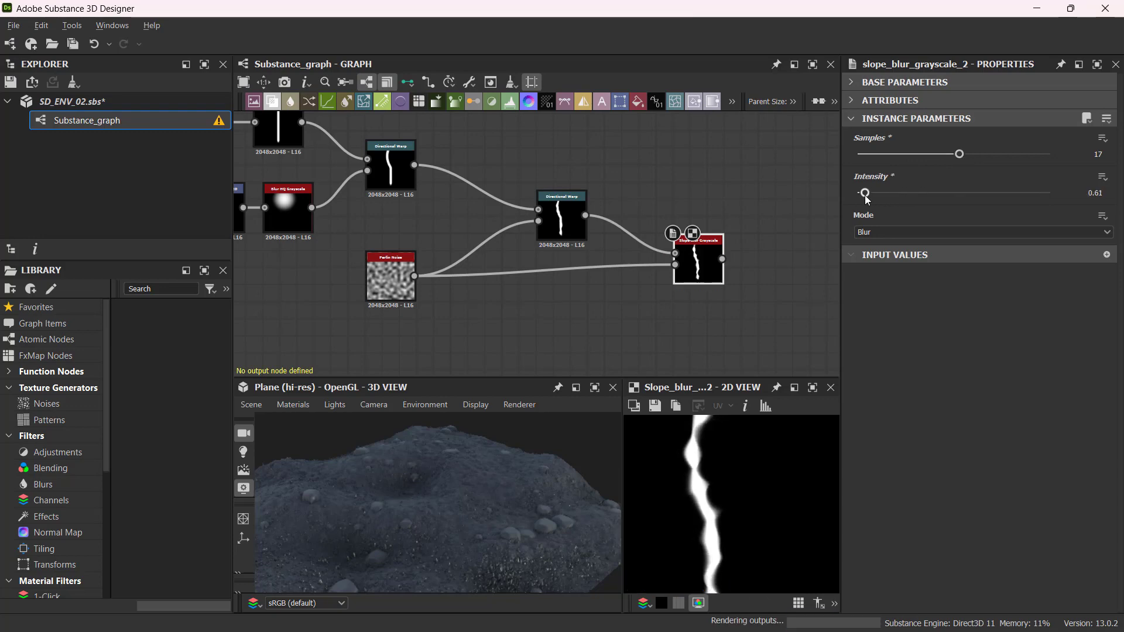
left_click(871, 231)
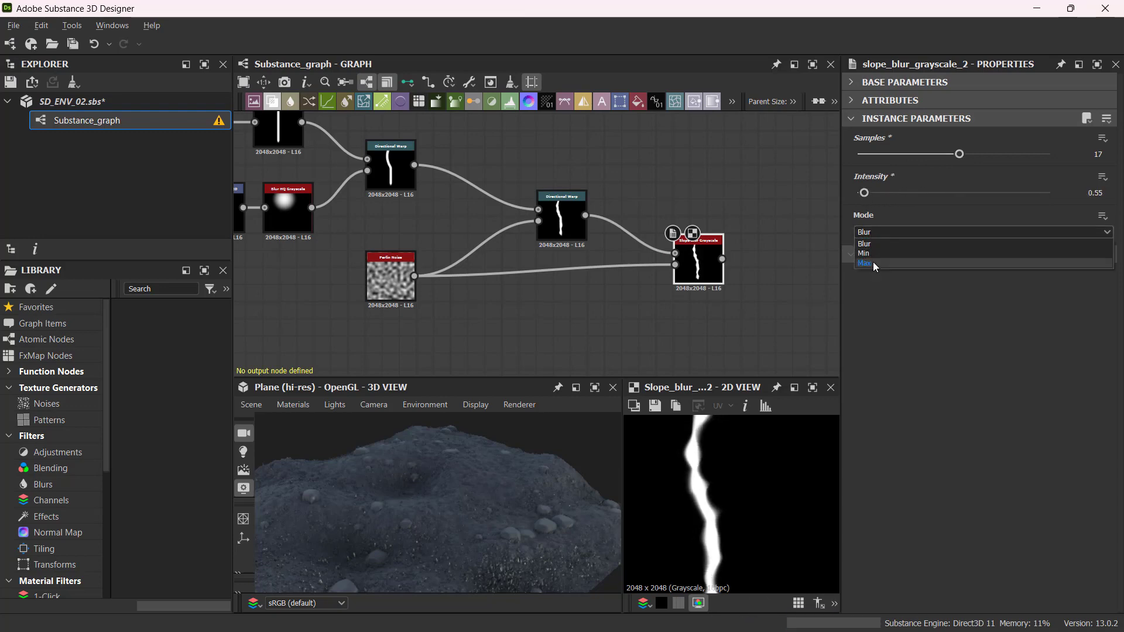
left_click(873, 262)
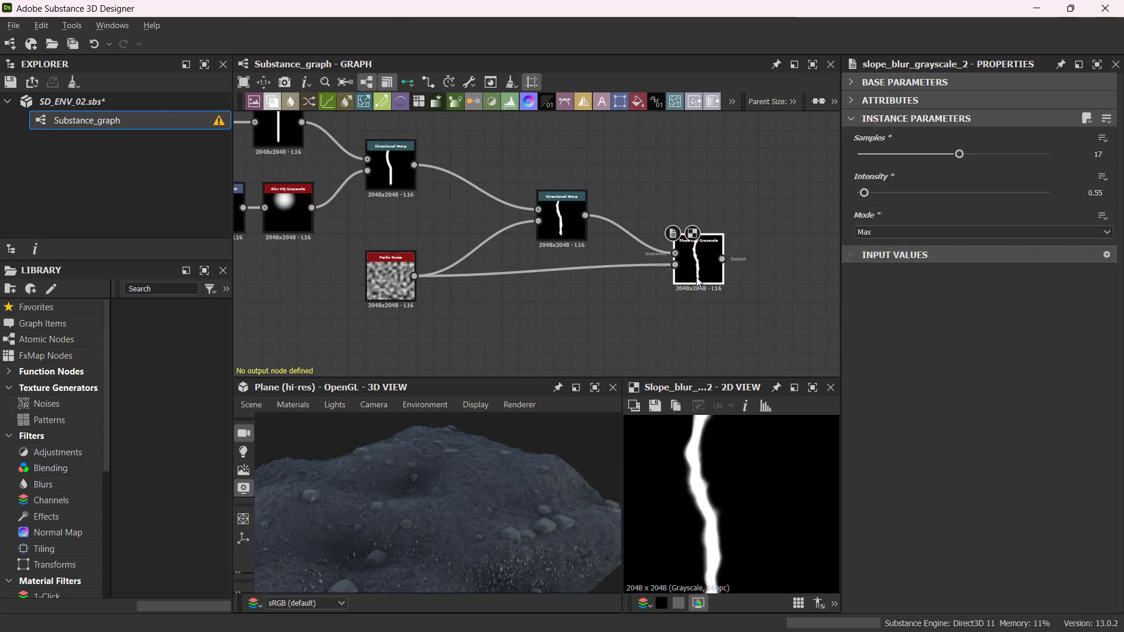
left_click_drag(697, 269, 697, 286)
Step: Set the Slope Blur Grayscale intensity to about 0.98 and its samples to 16
scroll(720, 472, "down", 1)
middle_click_drag(721, 477, 723, 531)
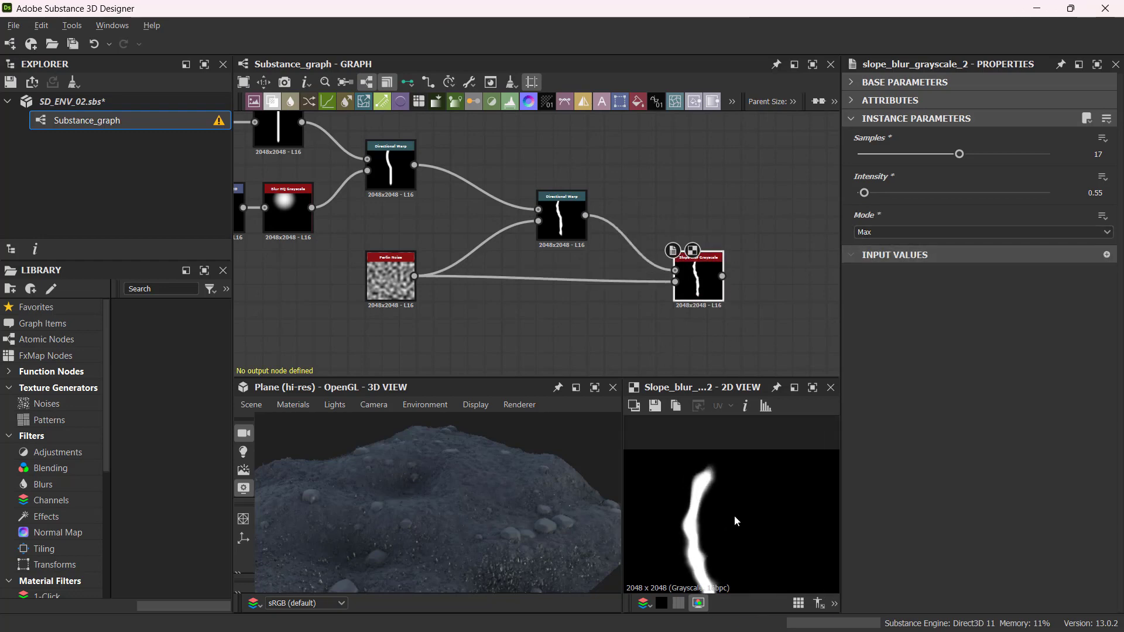
scroll(734, 515, "up", 3)
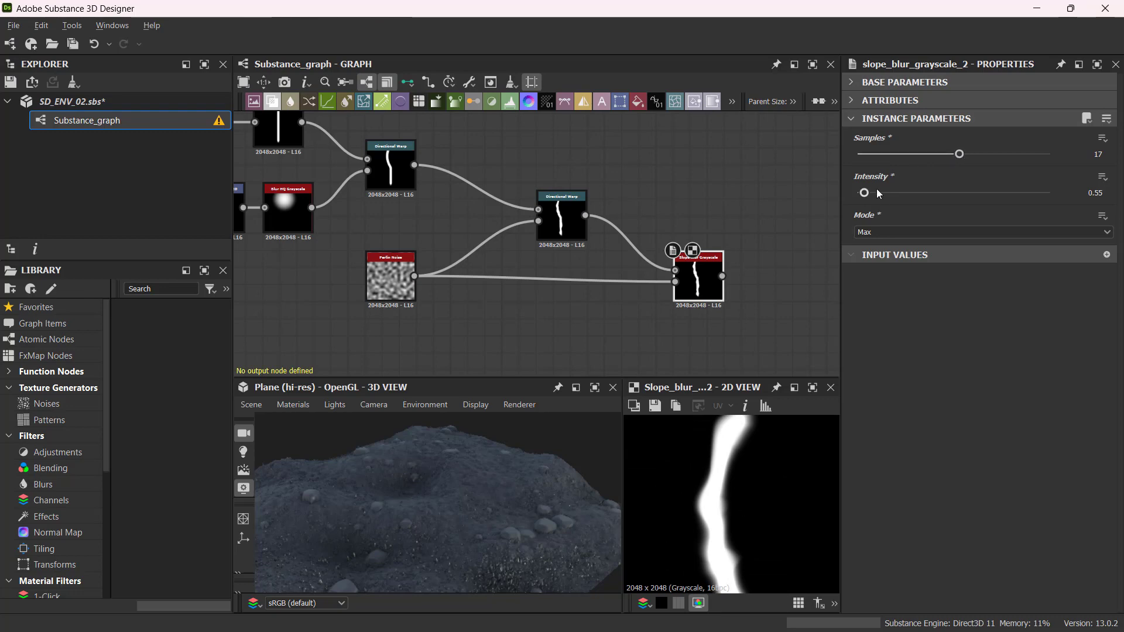
left_click_drag(864, 192, 869, 195)
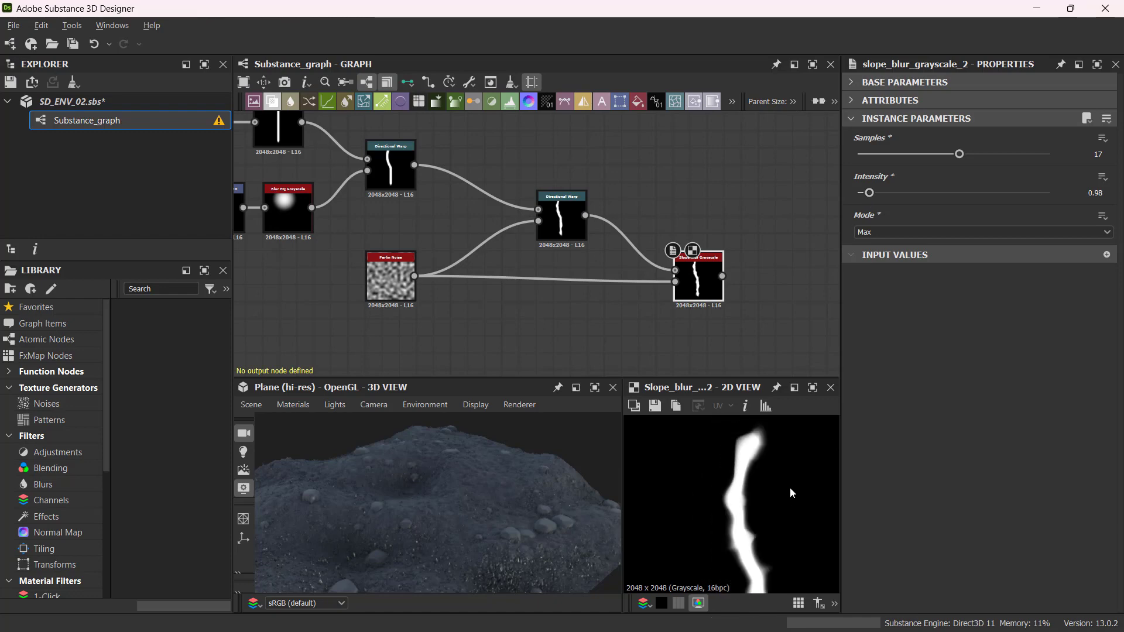
mouse_move(959, 154)
left_mouse_down()
mouse_move(989, 155)
mouse_move(957, 159)
left_mouse_up()
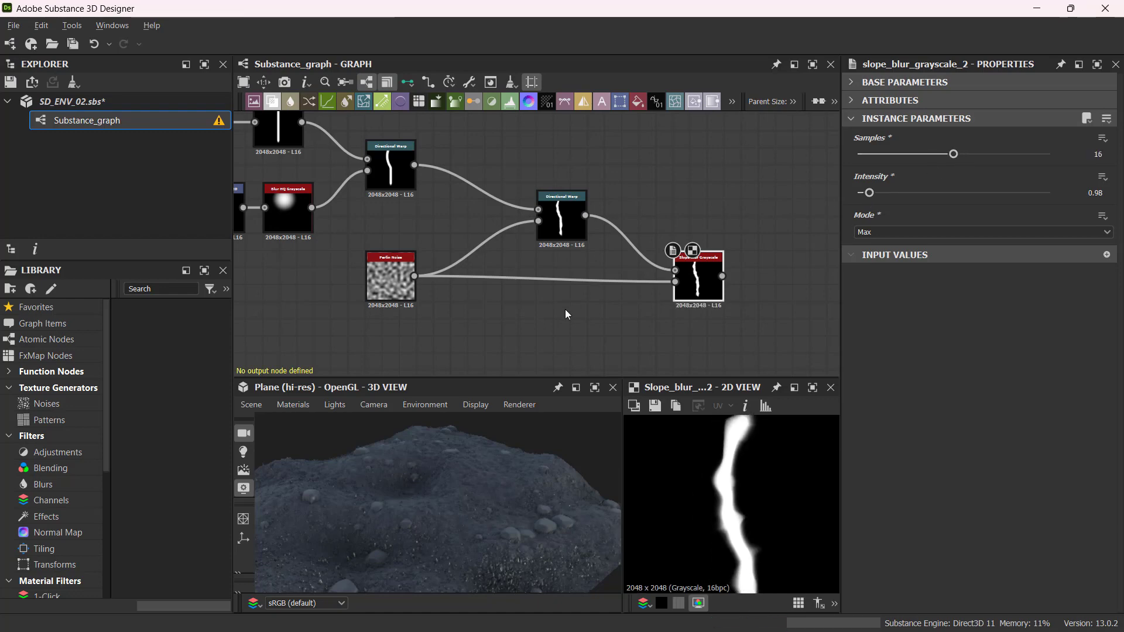
Step: Add a Histogram Range node below the second Directional Warp and feed the Perlin Noise output into it
middle_click_drag(620, 346, 614, 299)
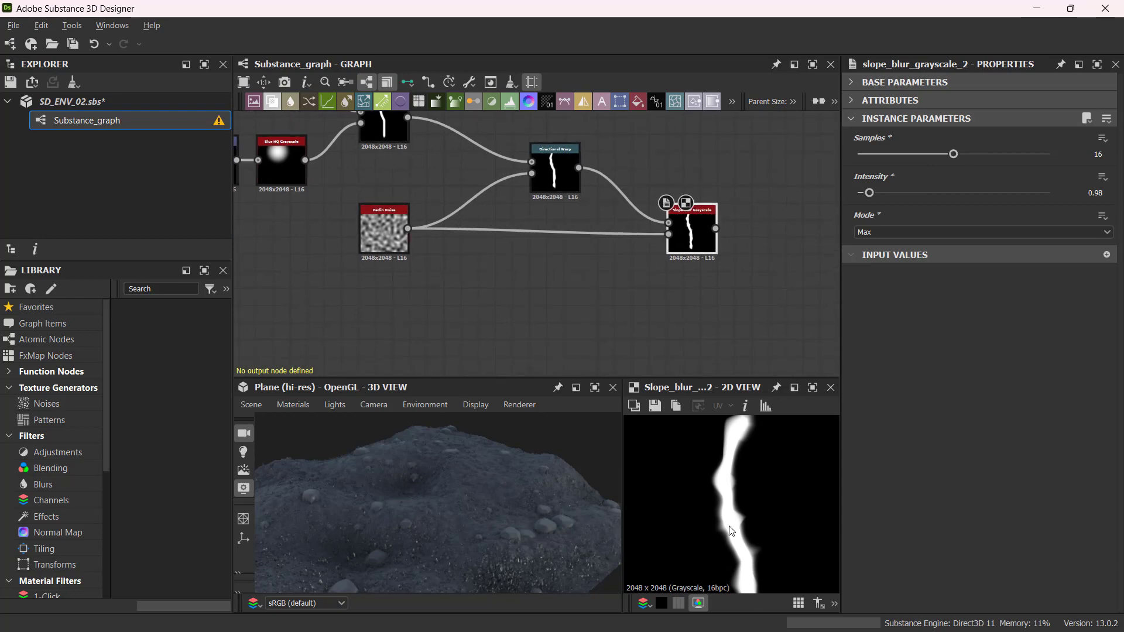
scroll(738, 508, "up", 1)
scroll(713, 461, "up", 2)
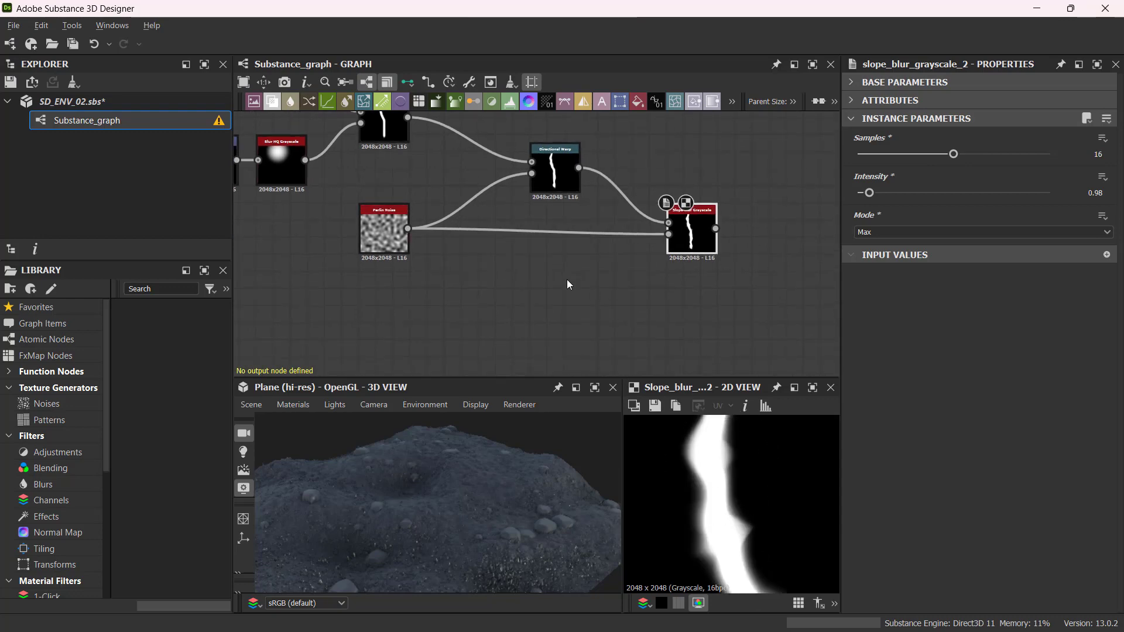
key("space")
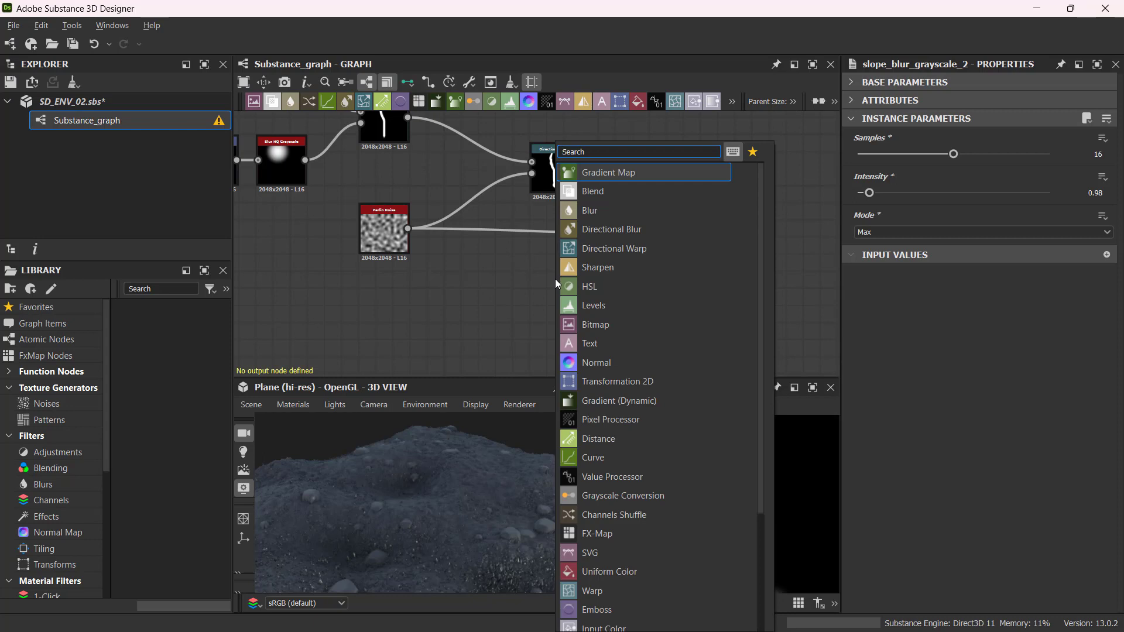
type("his")
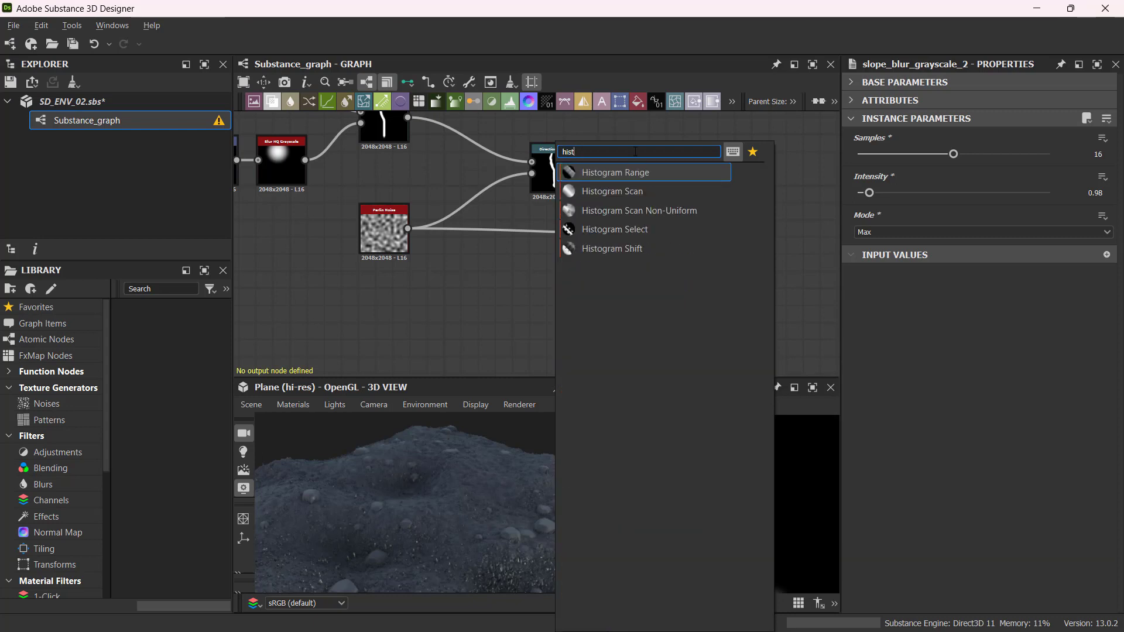
type("t")
left_click(623, 173)
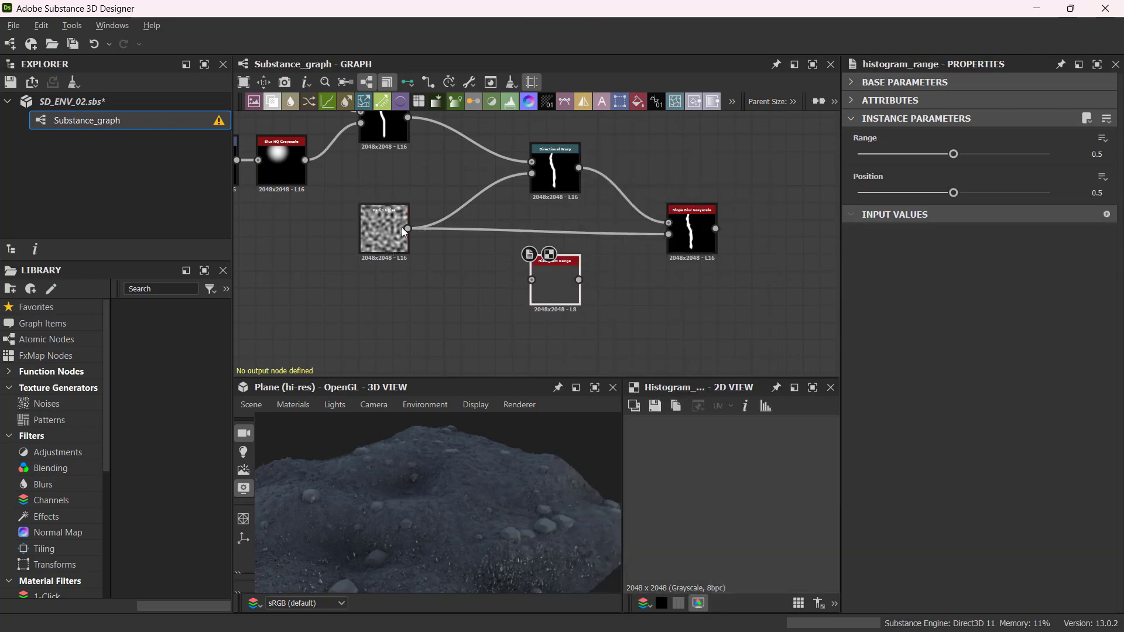
left_click_drag(407, 229, 531, 279)
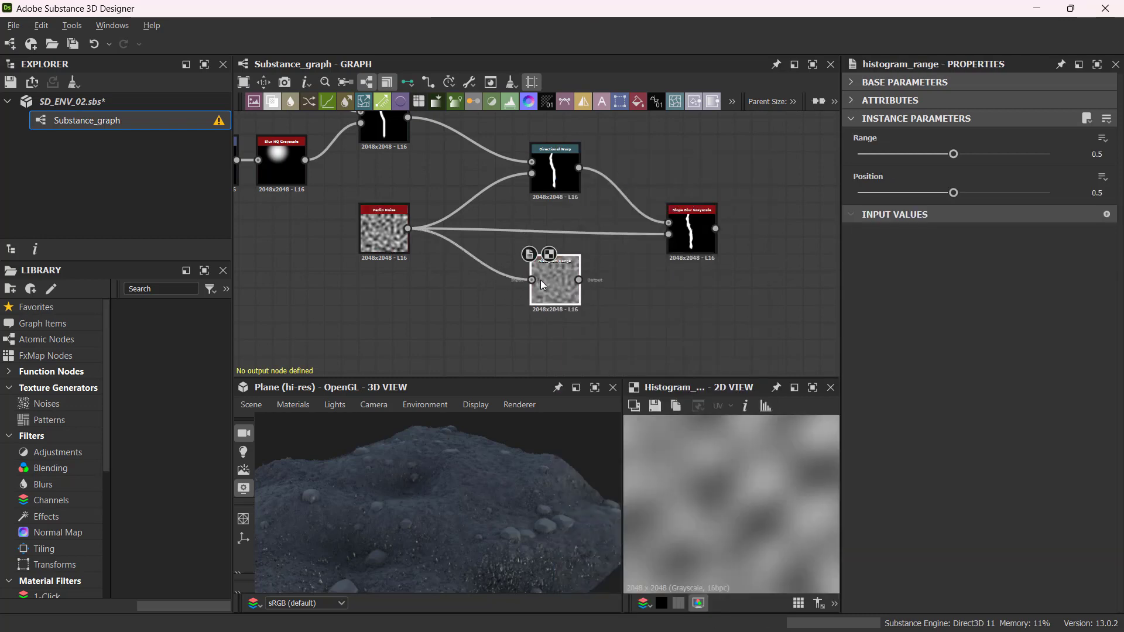
Step: Replace the slope blur's Slope input with the Histogram Range output and move the Histogram Range node up slightly
scroll(736, 495, "down", 2)
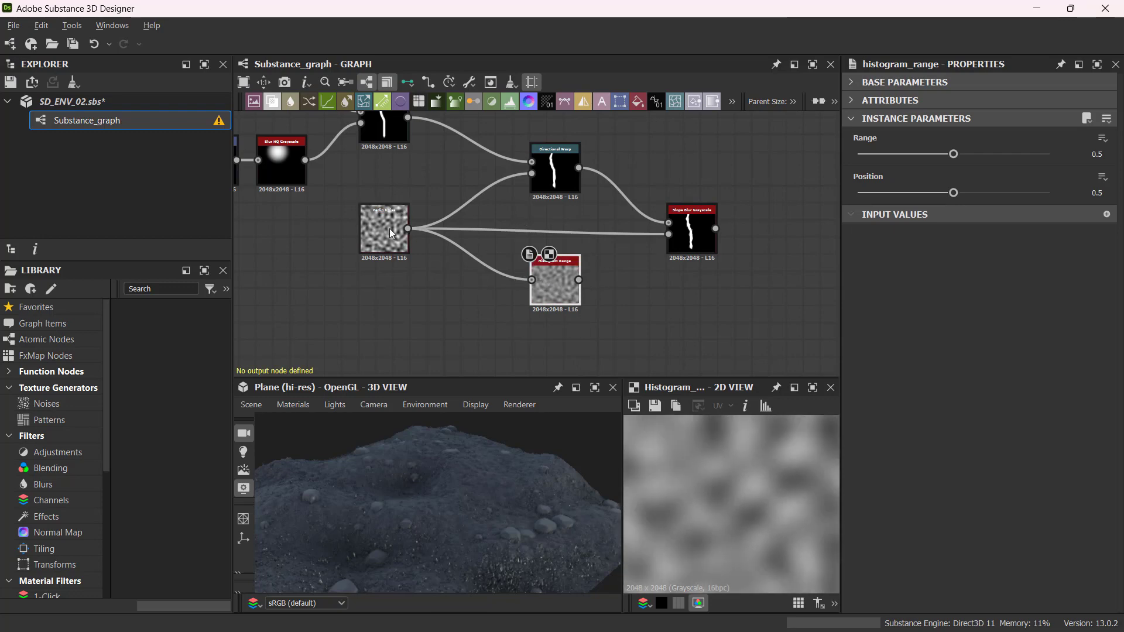
left_click_drag(579, 279, 669, 234)
left_click_drag(546, 293, 544, 280)
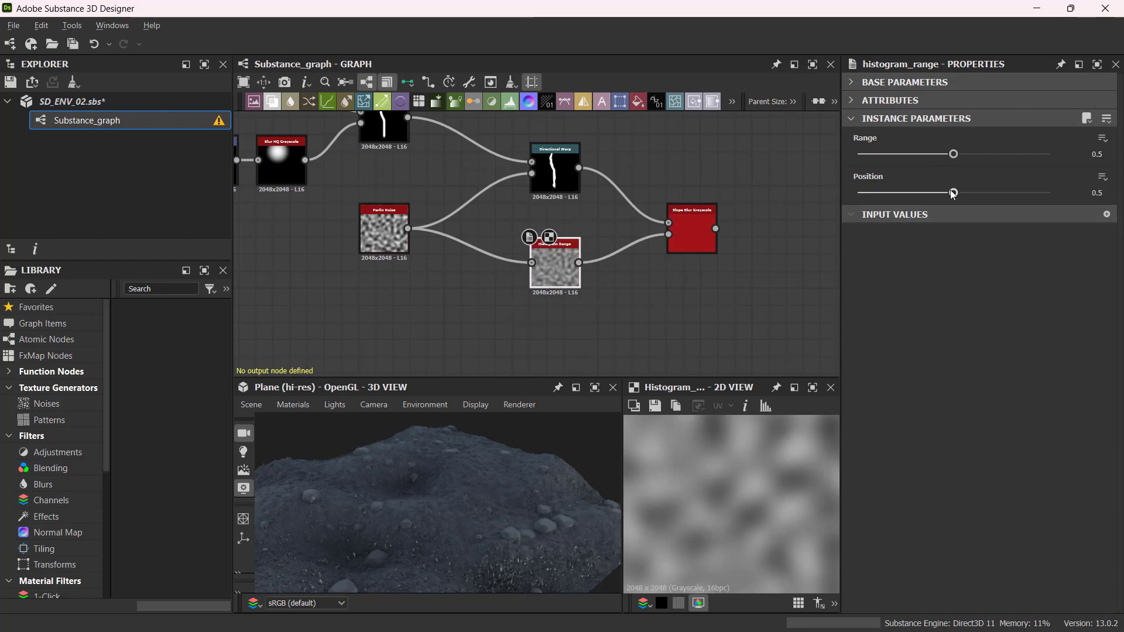
Step: Preview the slope blur's output and set the Histogram Range's range to 0.2 and position to 0.05
left_click_drag(948, 154, 931, 154)
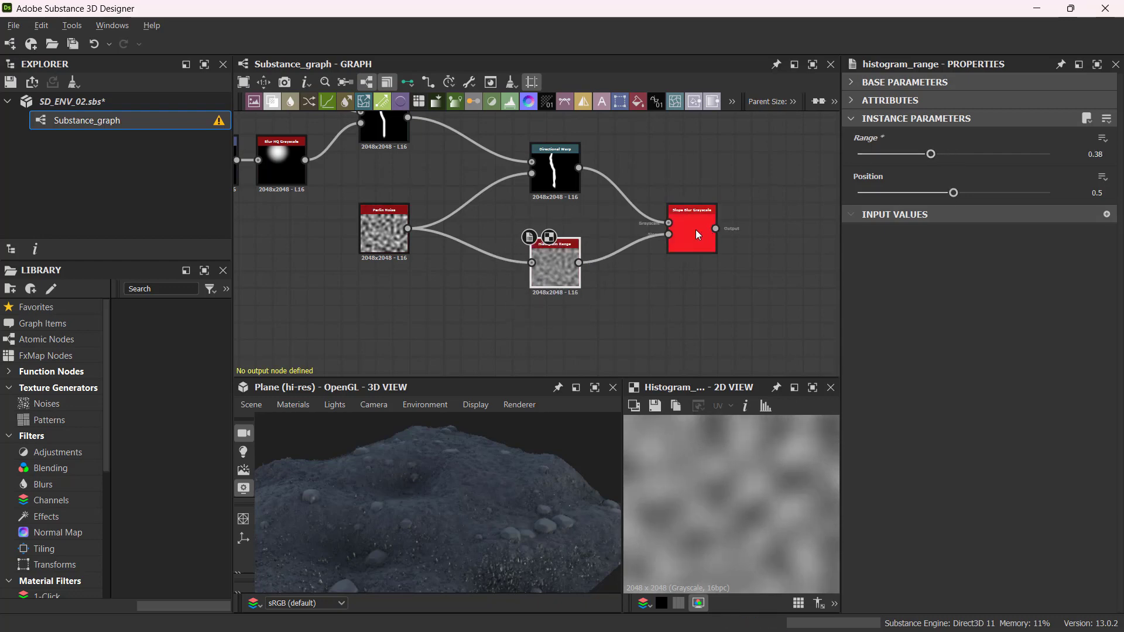
double_click(698, 234)
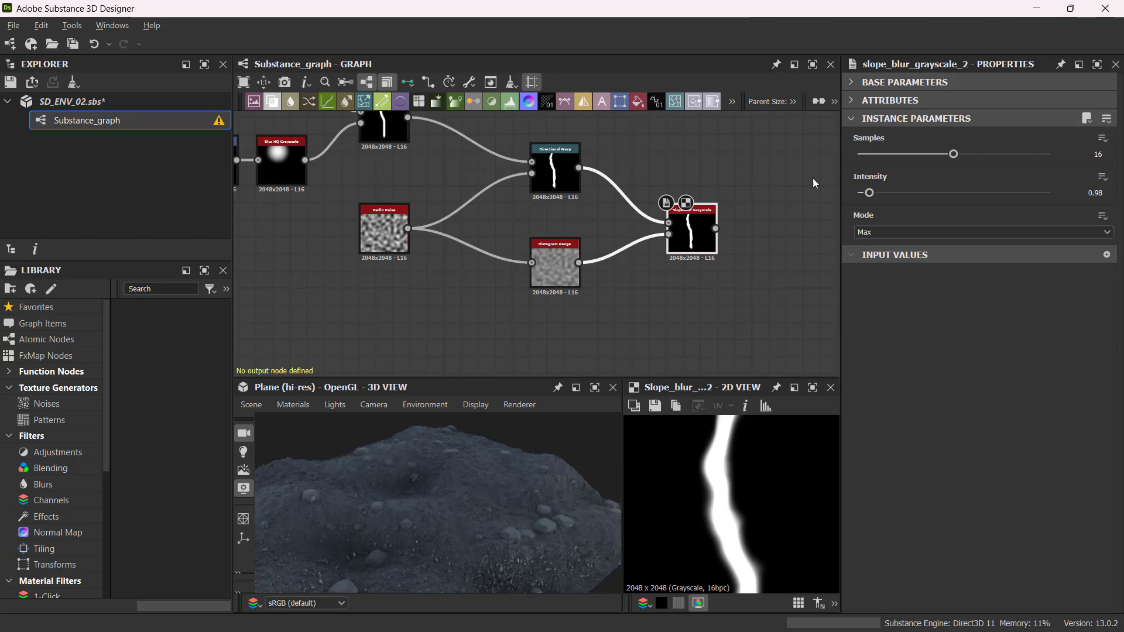
left_click(542, 272)
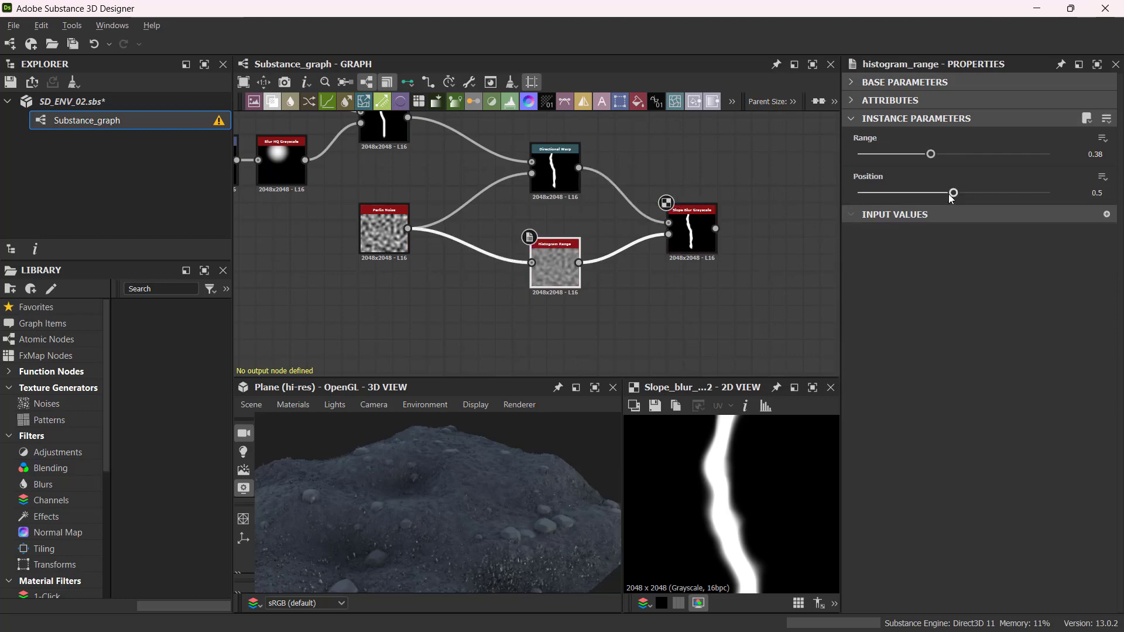
left_click_drag(950, 196, 889, 199)
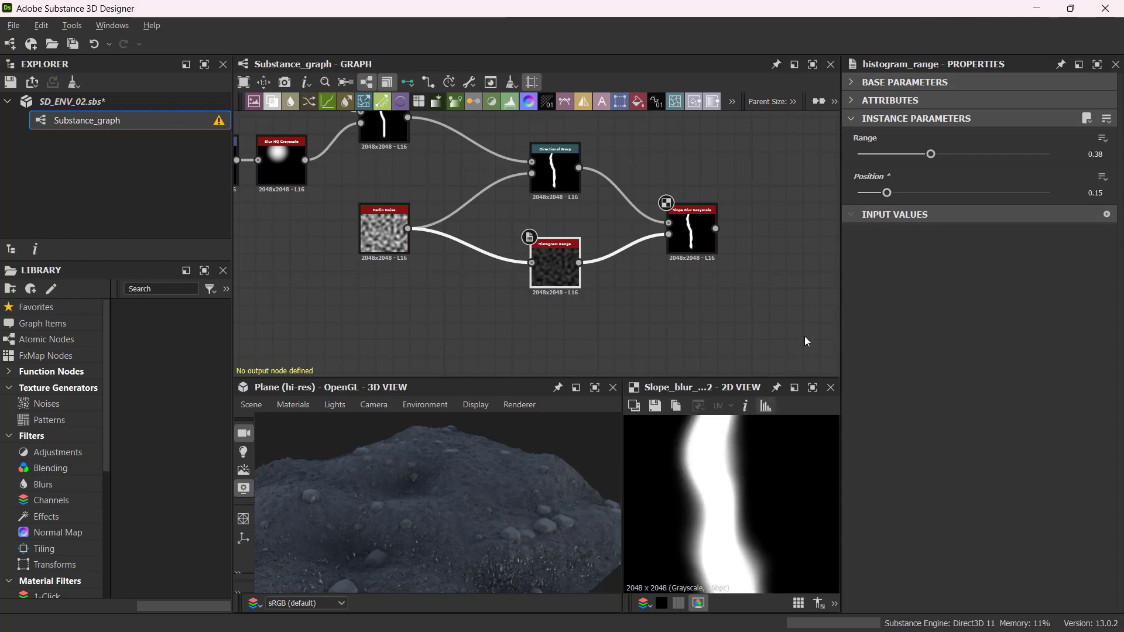
left_click_drag(932, 156, 869, 198)
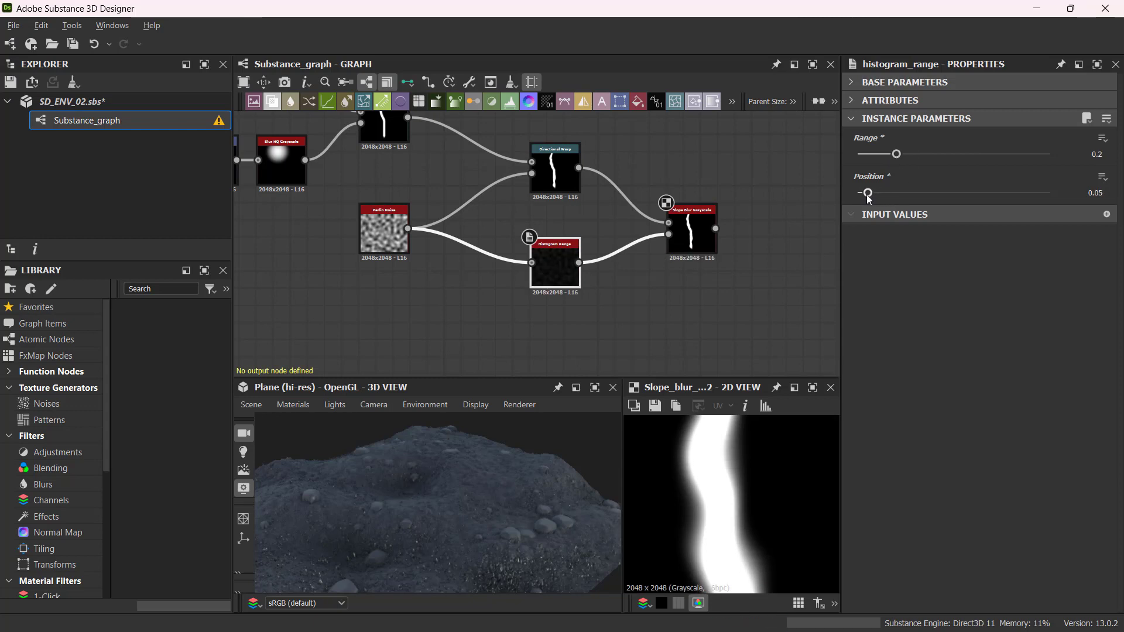
Step: Set the Histogram Range's range to 0.35 and inspect the slope-blurred stem in the preview
left_click_drag(897, 155, 924, 154)
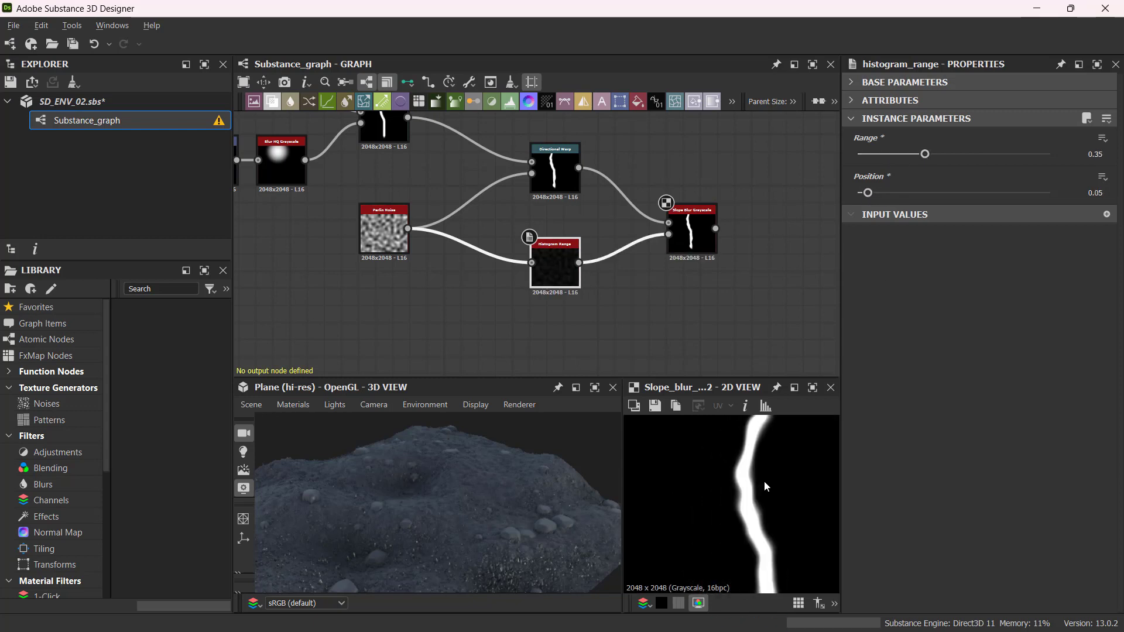
scroll(770, 480, "down", 1)
scroll(770, 480, "up", 2)
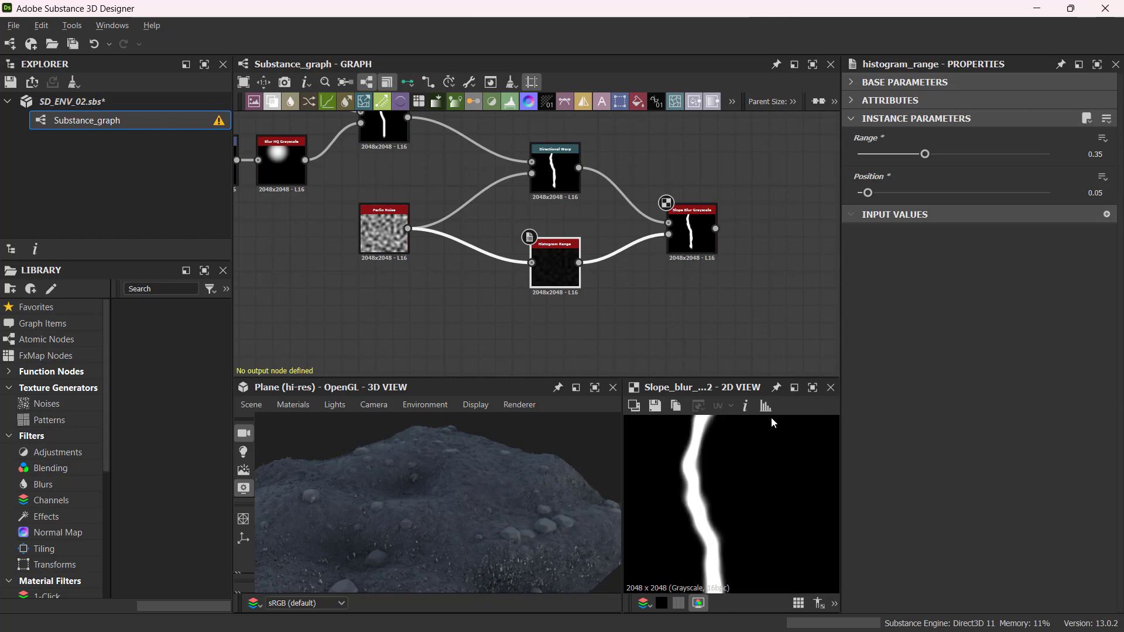
scroll(712, 480, "down", 2)
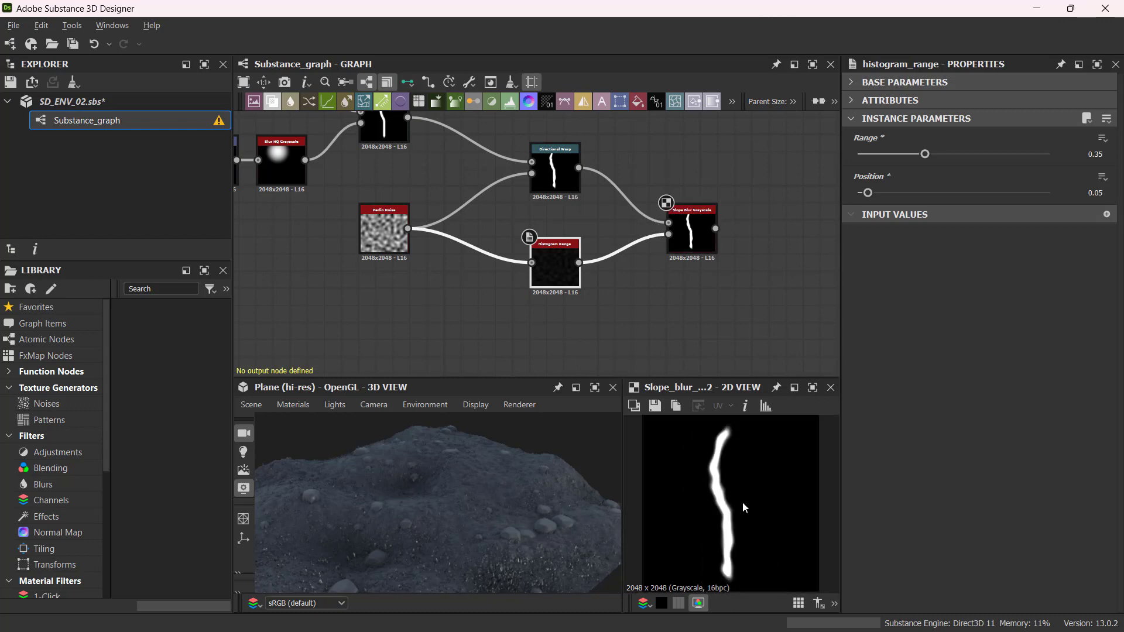
scroll(737, 479, "up", 2)
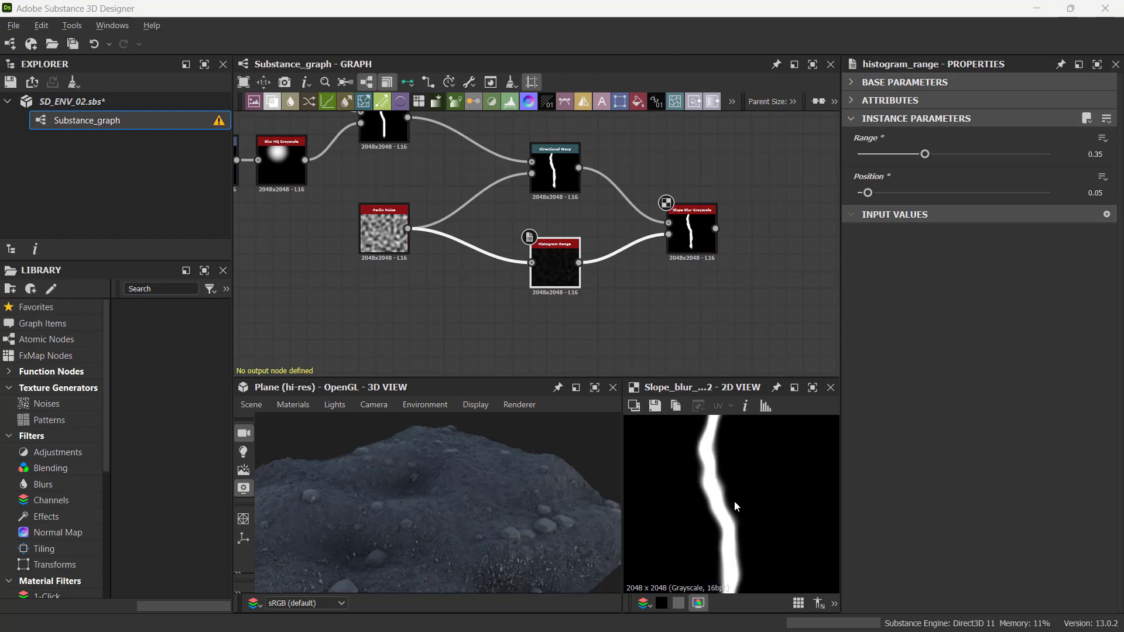
Step: Add a Levels node after the Slope Blur Grayscale and feed the slope blur's output into it
left_click(692, 242)
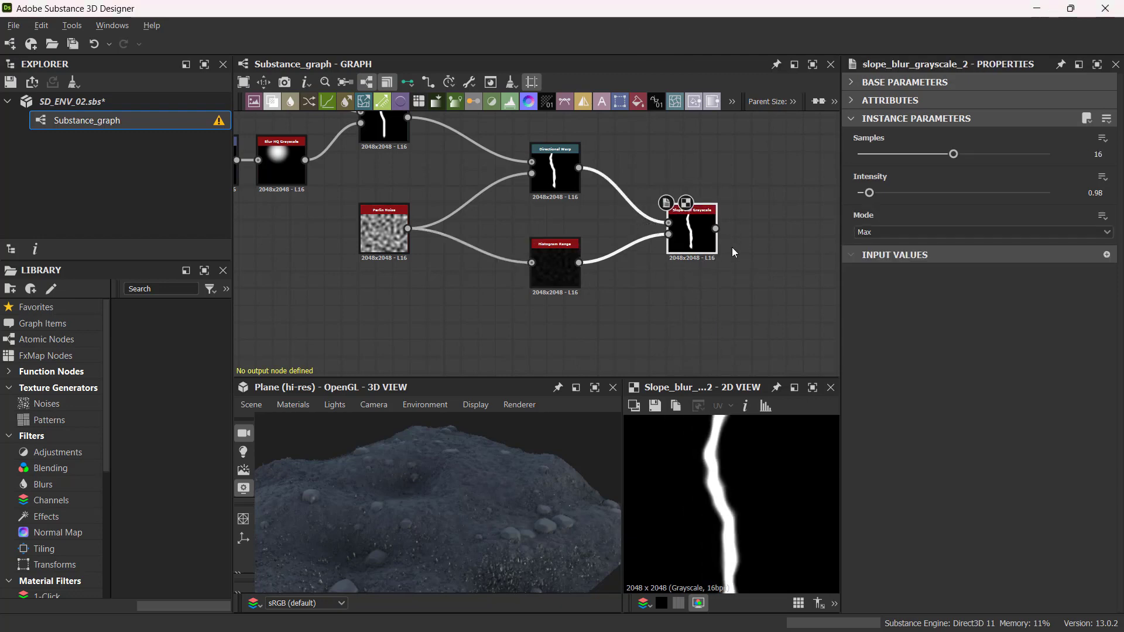
middle_click_drag(731, 247, 581, 265)
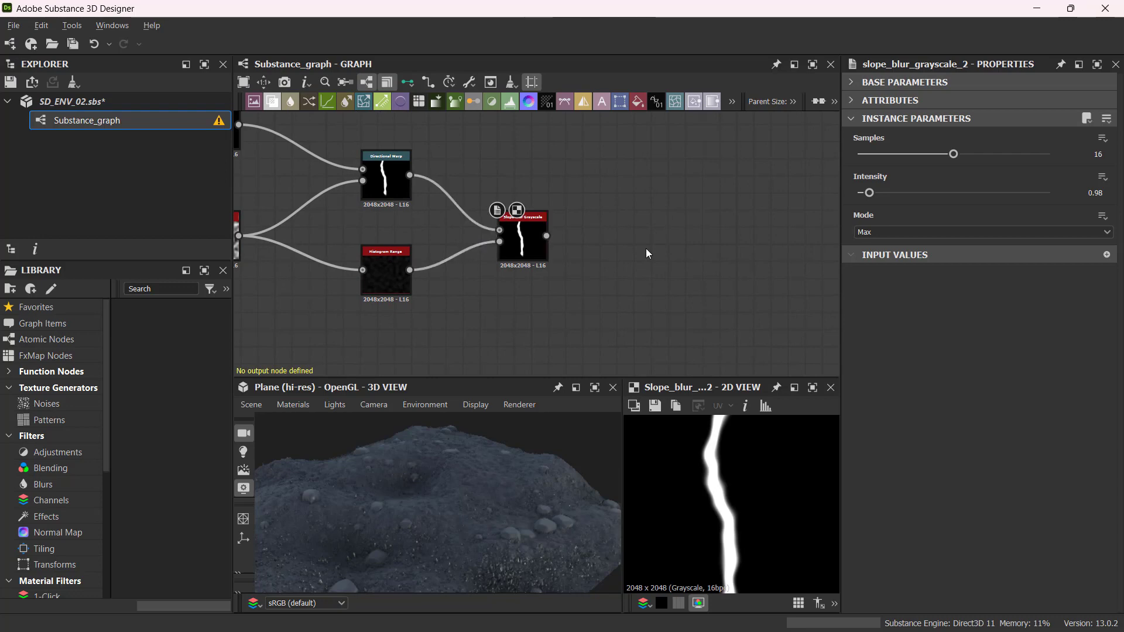
key("space")
type("leve")
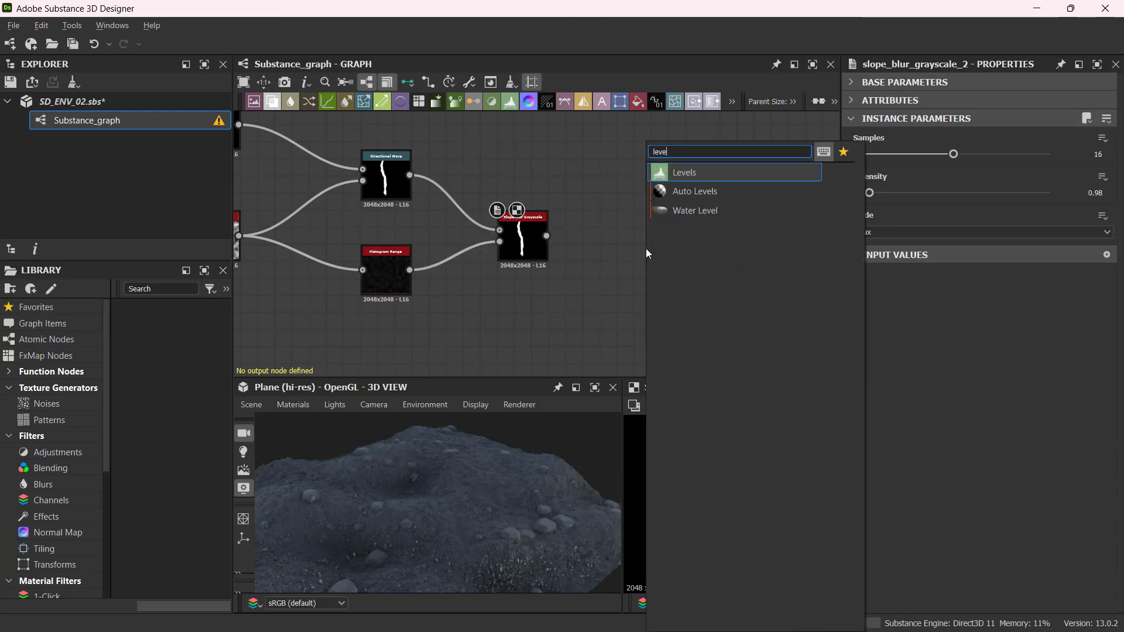
key("Return")
left_click_drag(648, 252, 639, 235)
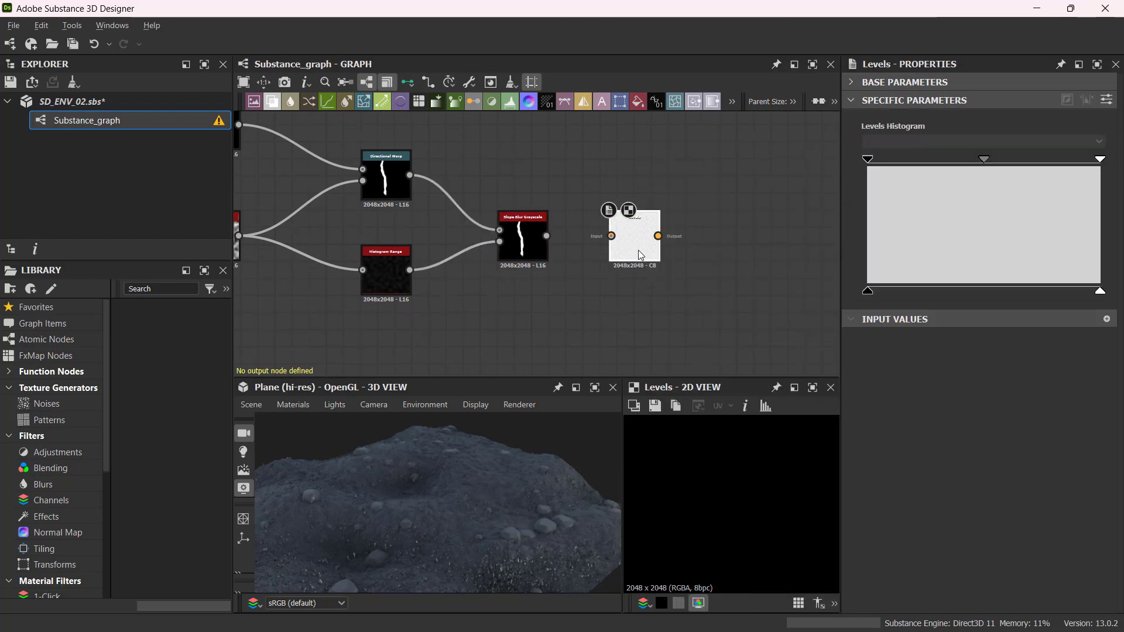
left_click_drag(546, 236, 614, 238)
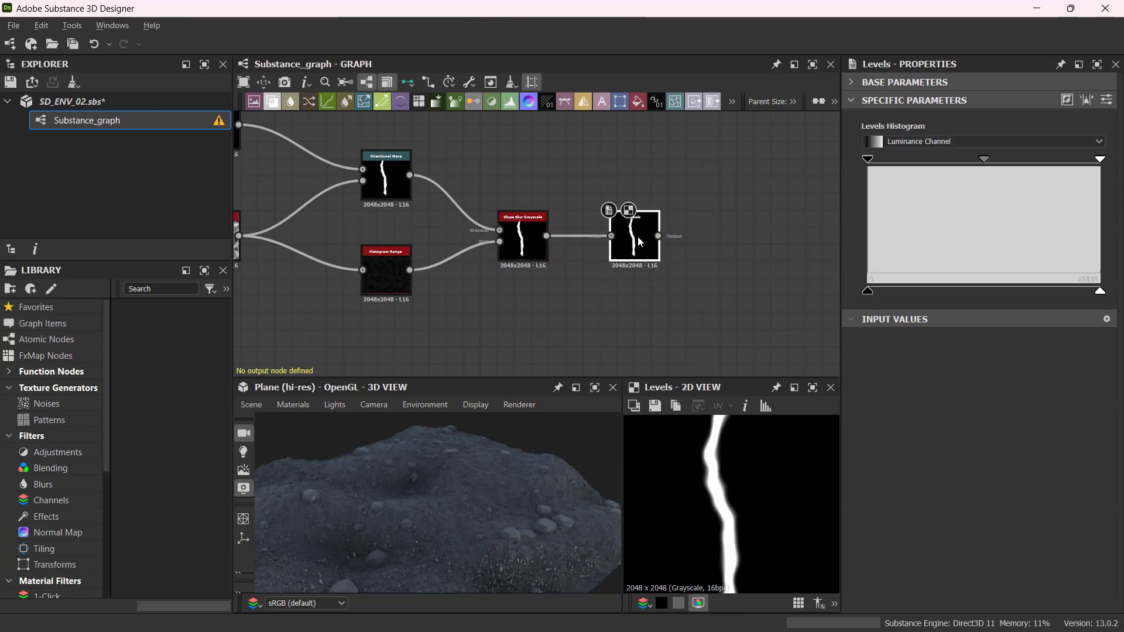
Step: Lower the Levels node's white input point slightly and shift its midtone point toward it to tighten the stem's soft edges
scroll(734, 497, "up", 3)
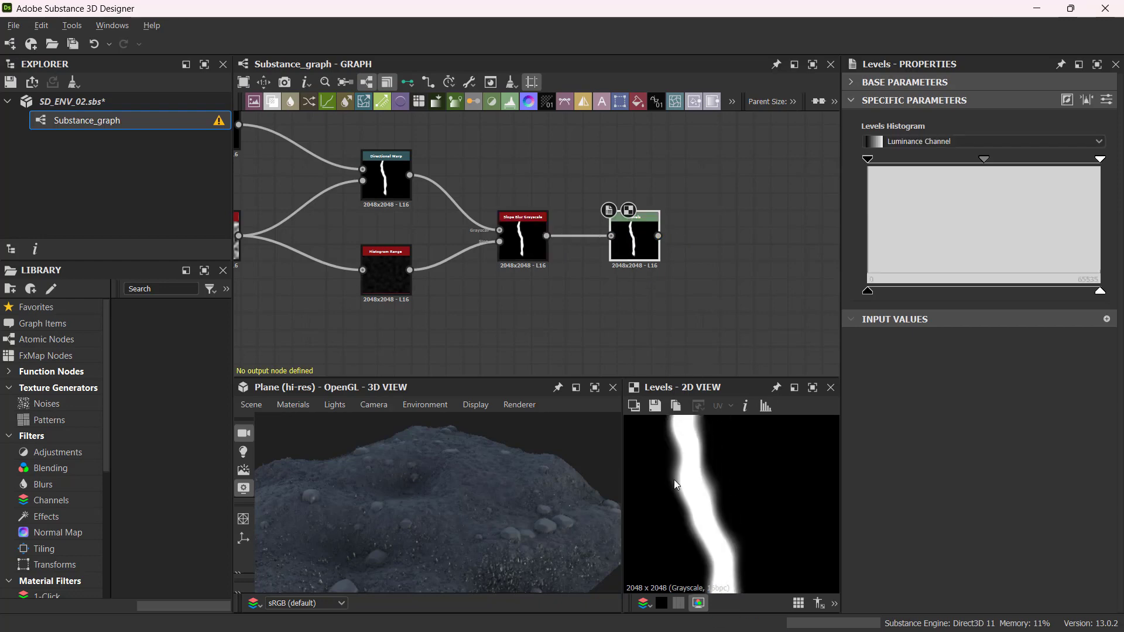
left_click_drag(1101, 158, 1057, 159)
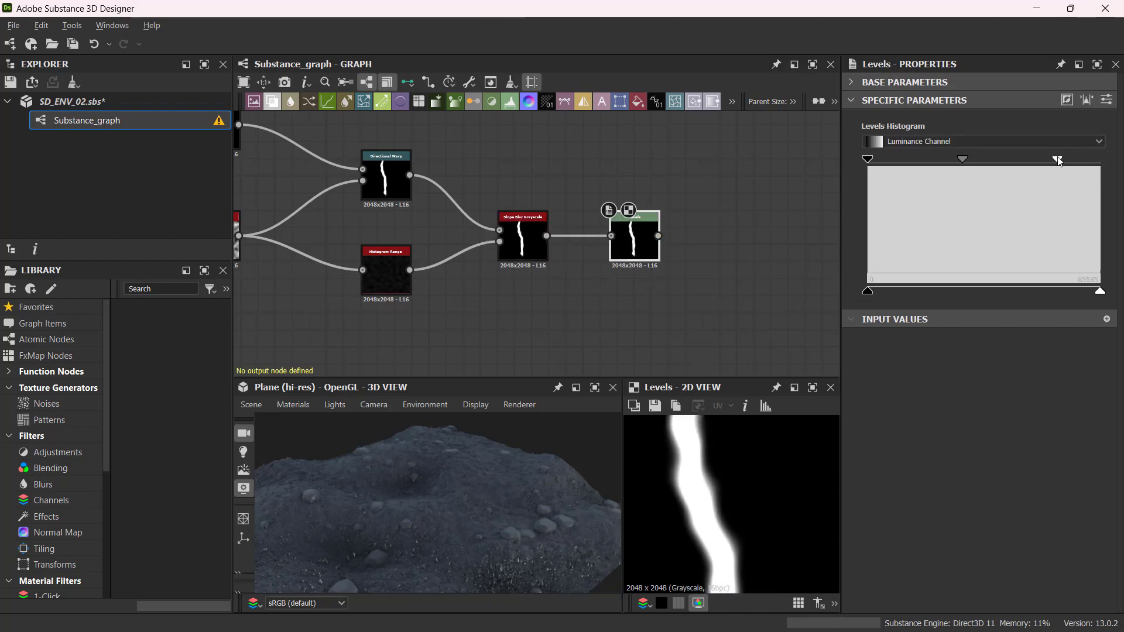
left_click_drag(969, 162, 1014, 170)
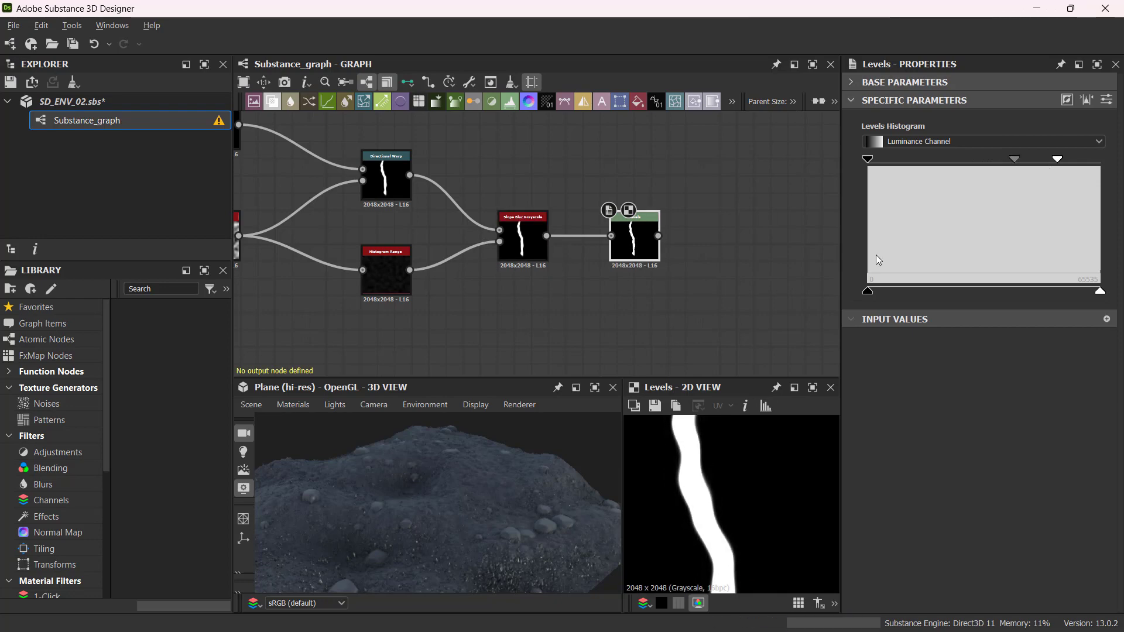
left_click_drag(1060, 160, 1065, 159)
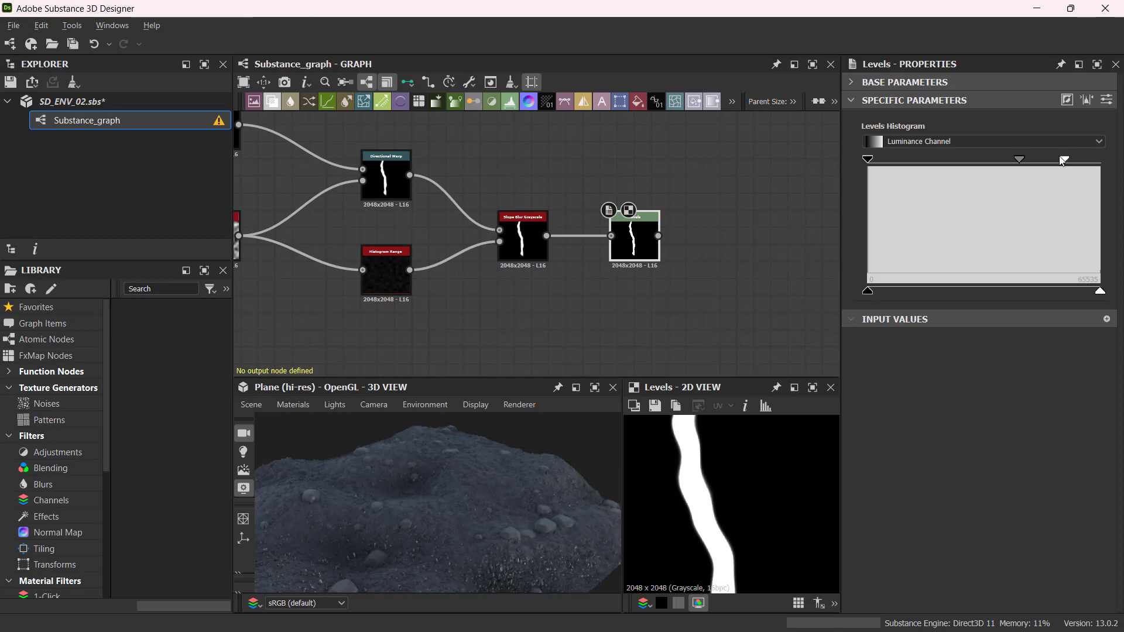
scroll(718, 476, "down", 4)
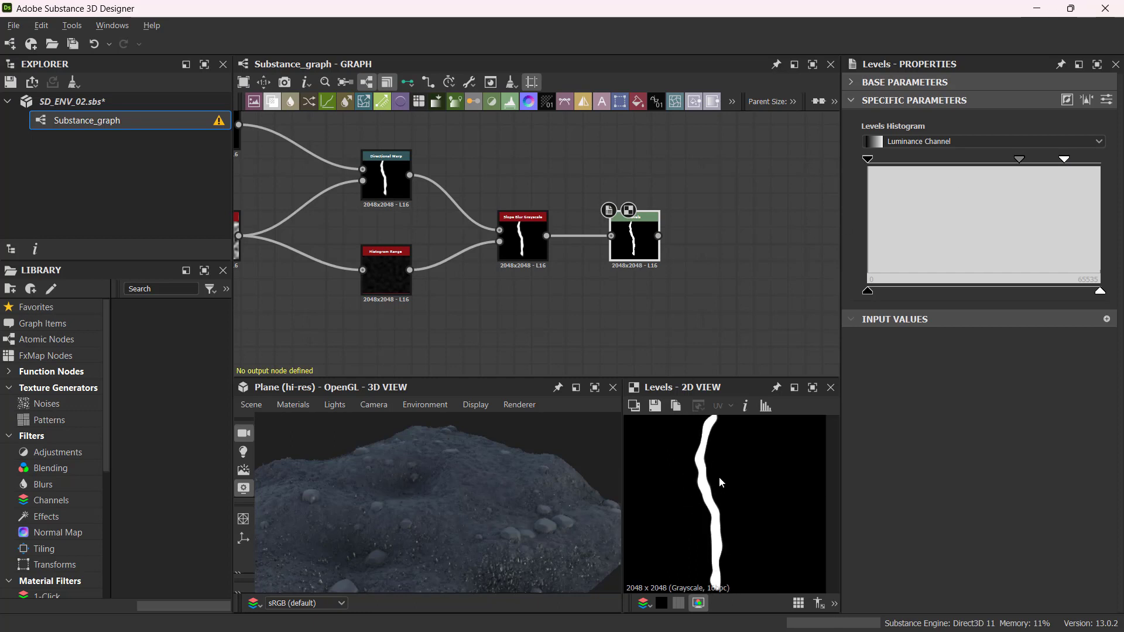
key("f")
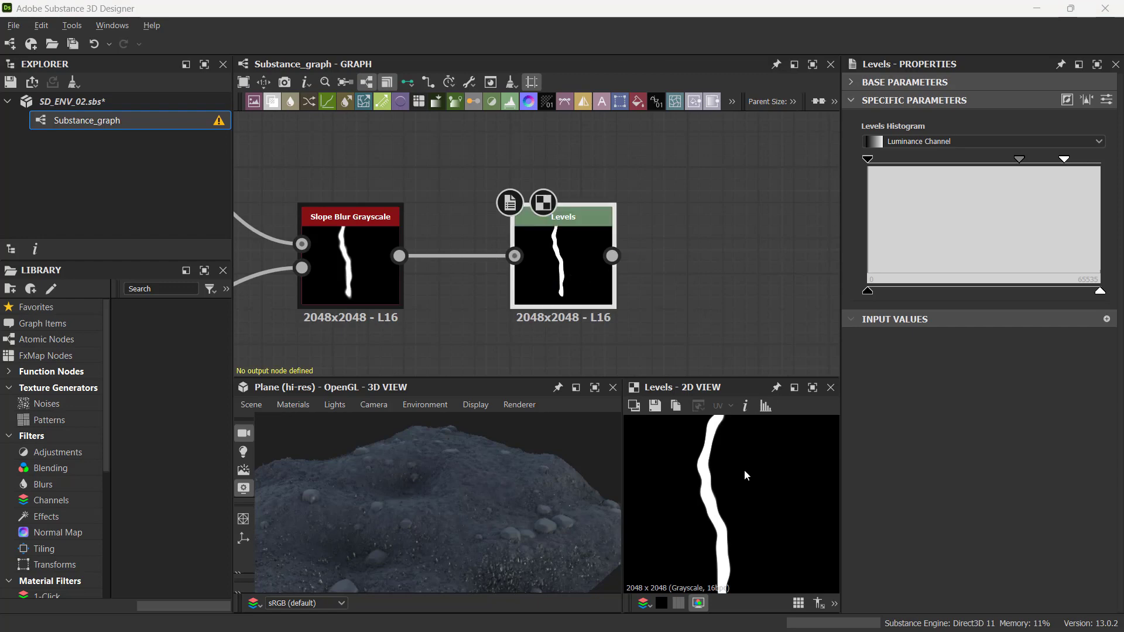
Step: Add a Blur HQ Grayscale node after the Levels node and feed the Levels output into it
left_click(718, 291)
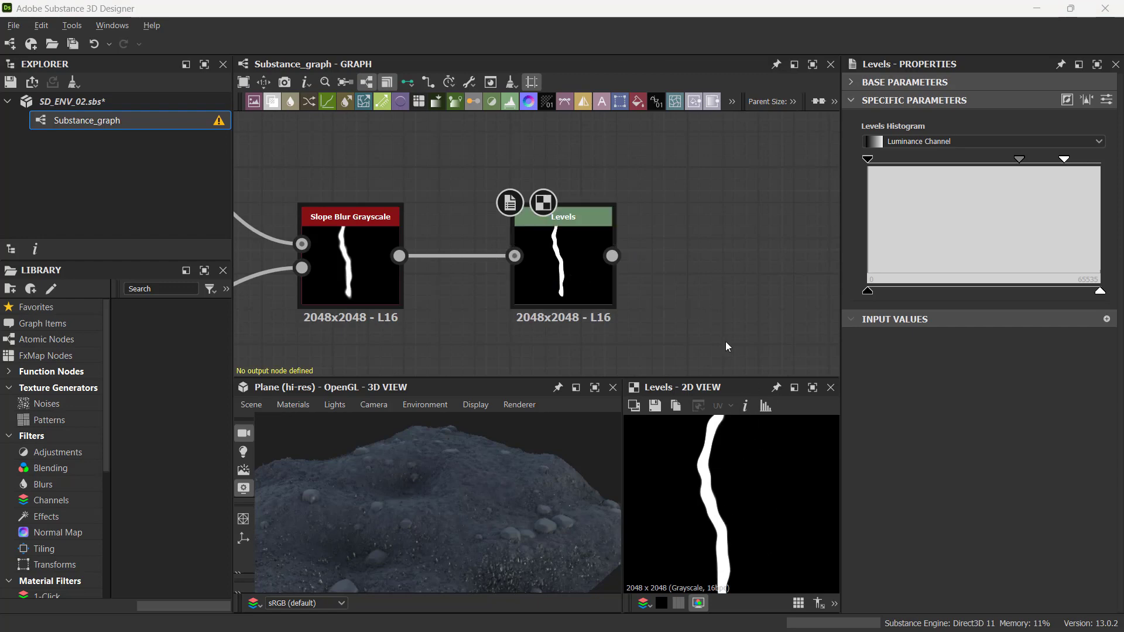
key("space")
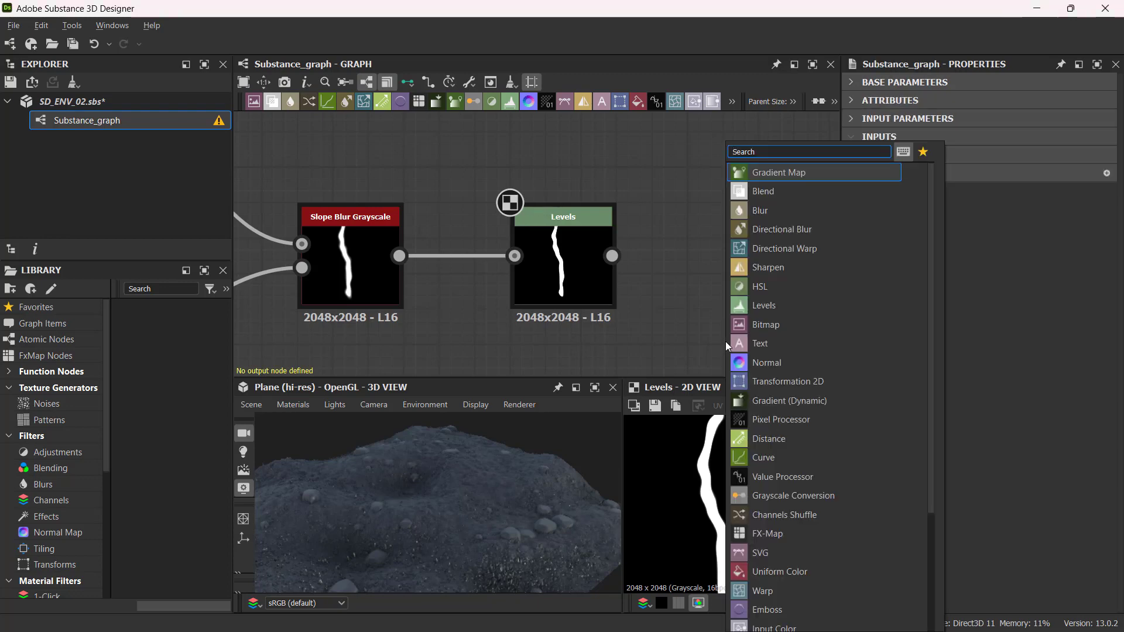
type("blur")
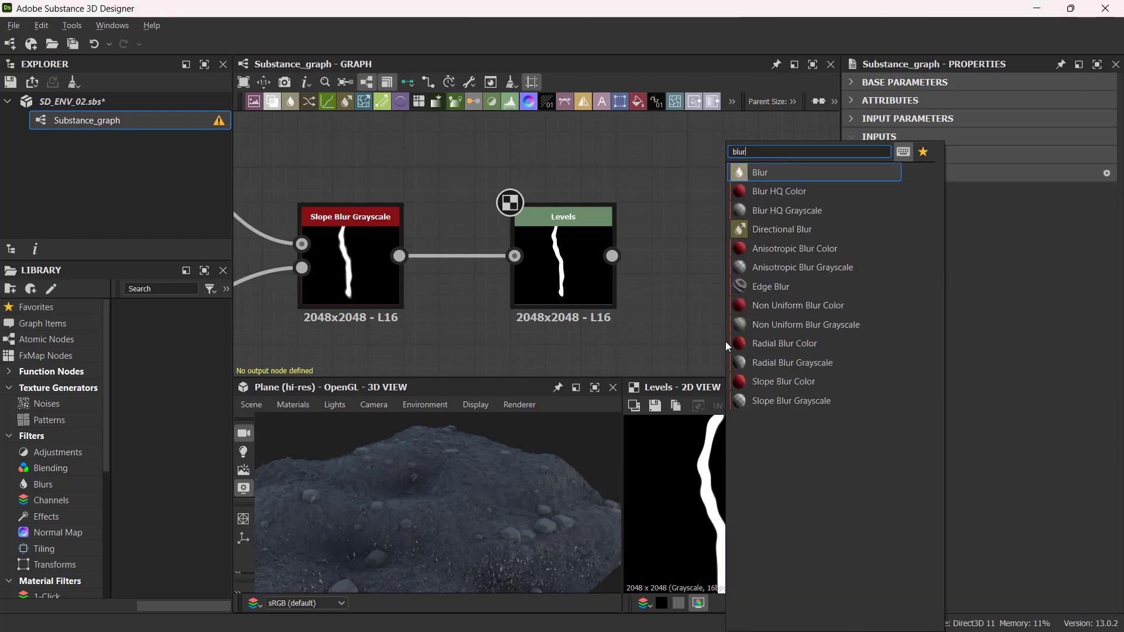
left_click(801, 212)
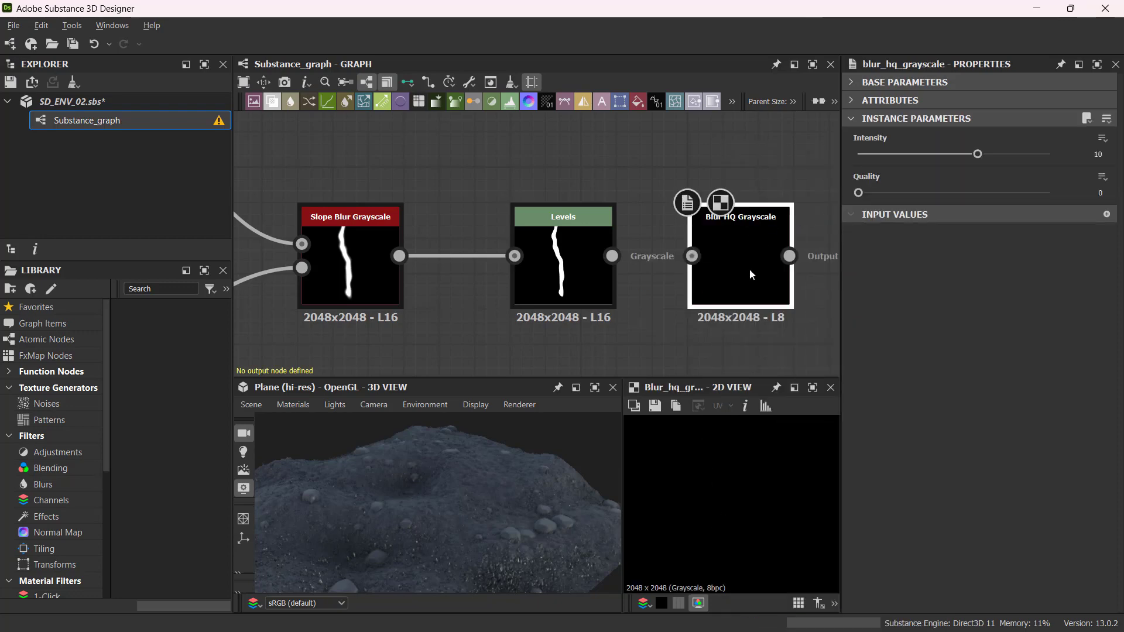
left_click(592, 293)
middle_click_drag(639, 303, 507, 300)
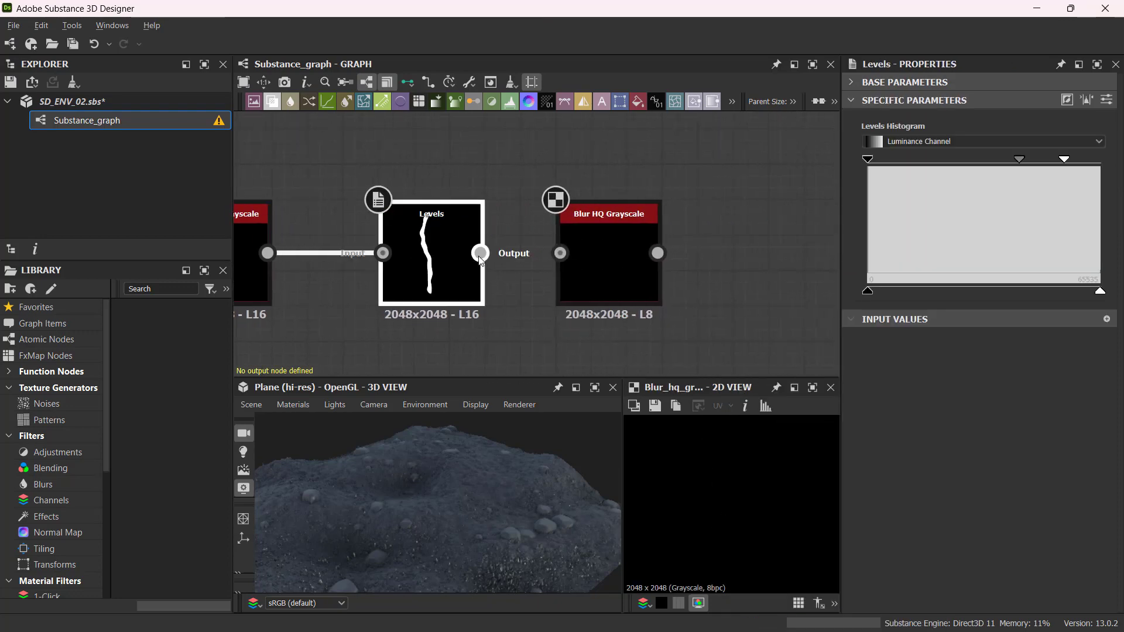
left_click_drag(480, 253, 649, 265)
scroll(693, 305, "down", 2)
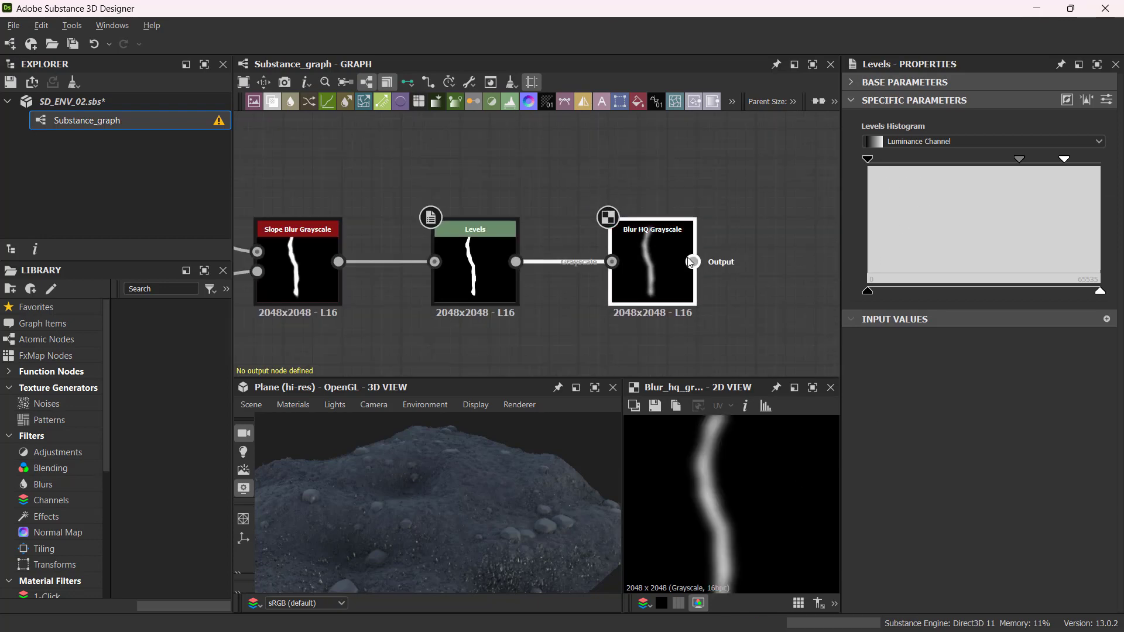
Step: Set the new Blur HQ Grayscale's intensity to about 4.34 and place the node above the Levels row
left_click(652, 272)
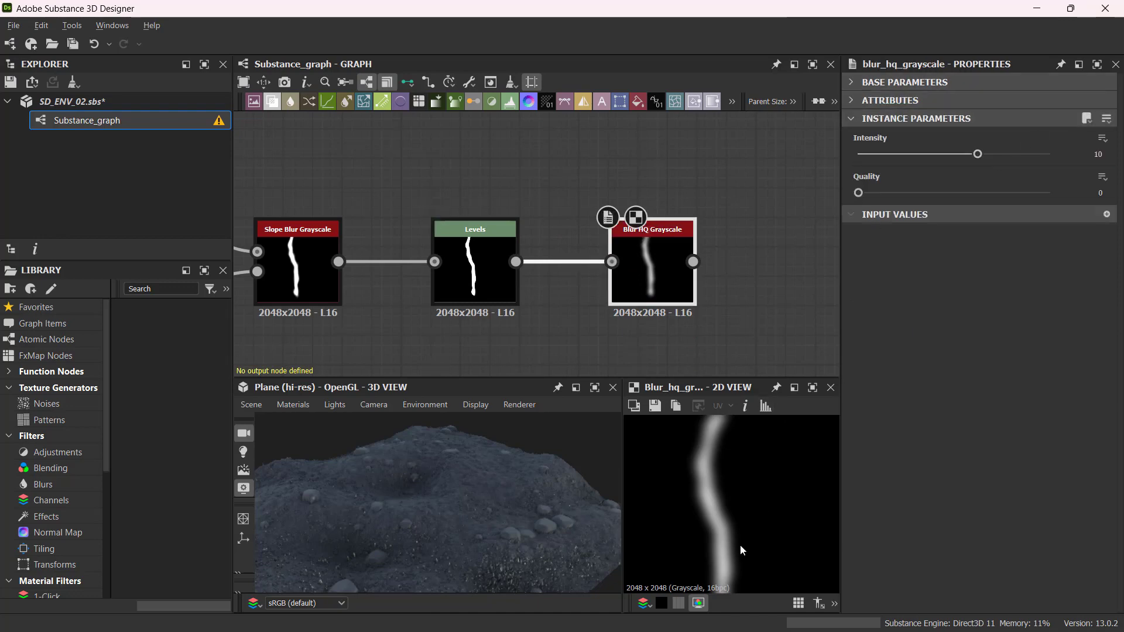
left_click_drag(977, 154, 910, 154)
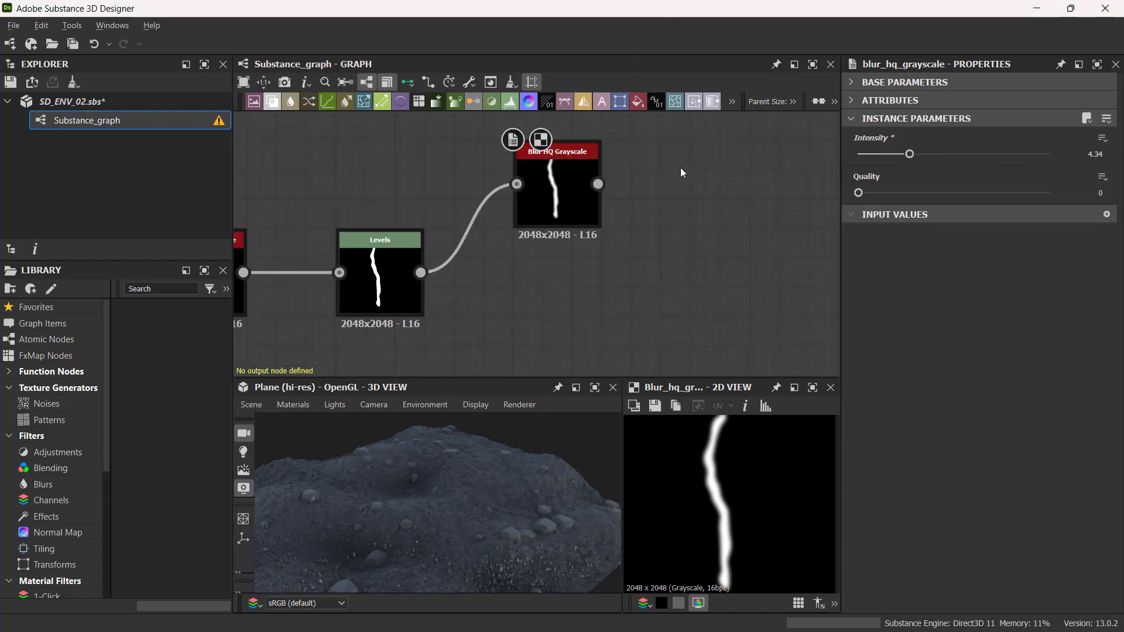
middle_click_drag(641, 278, 624, 261)
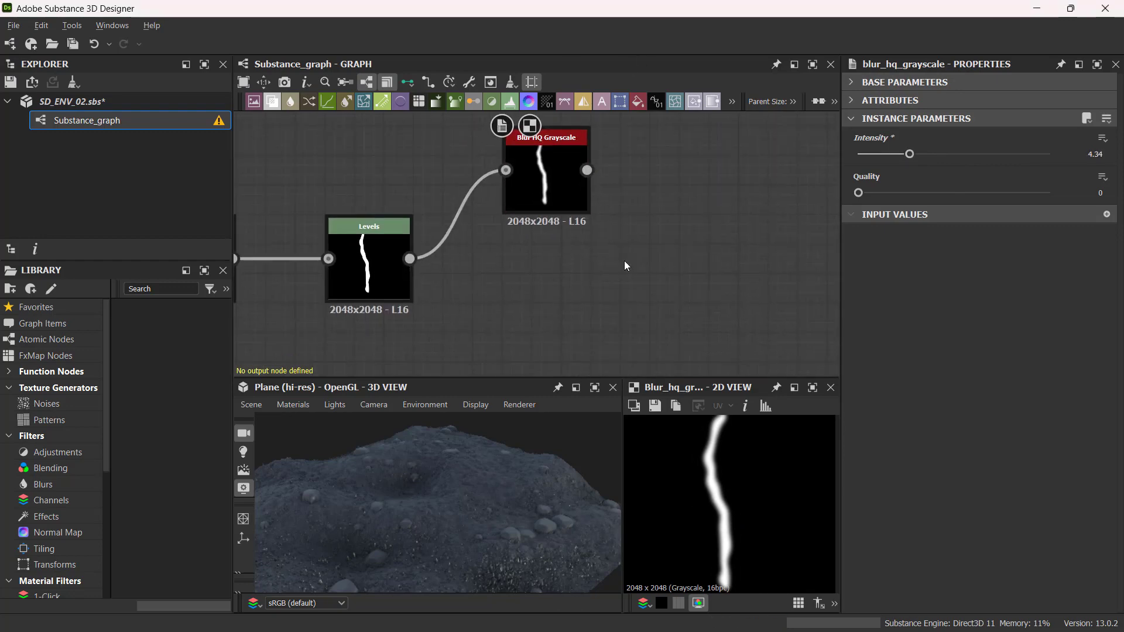
Step: Add a Blend node with the Blur HQ Grayscale output as its foreground and the Levels output as its background
key("space")
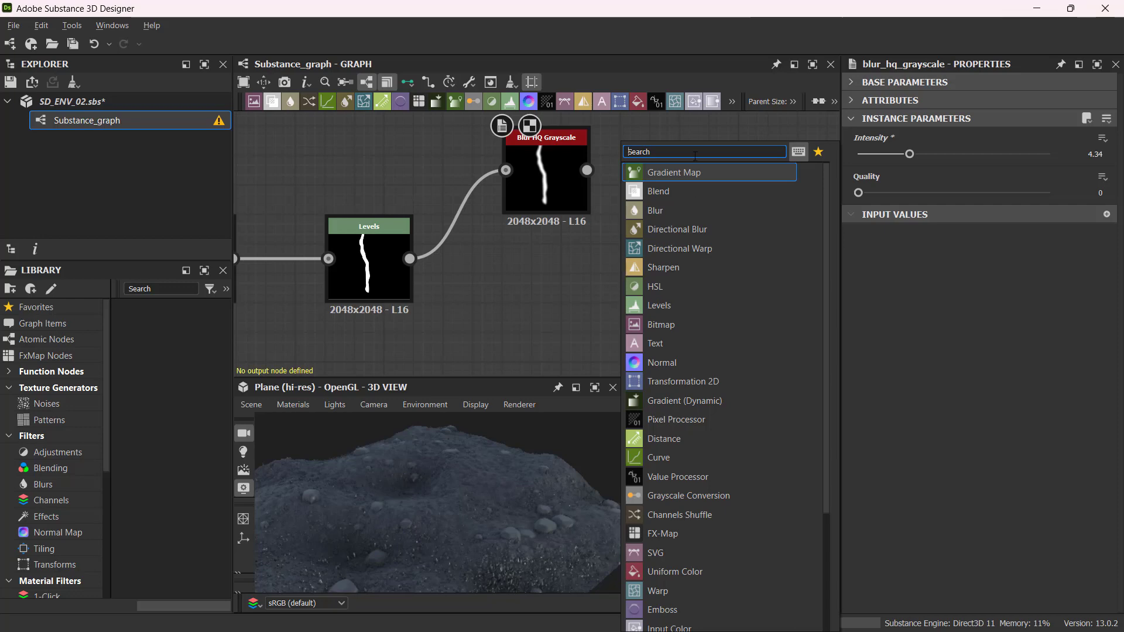
type("blen")
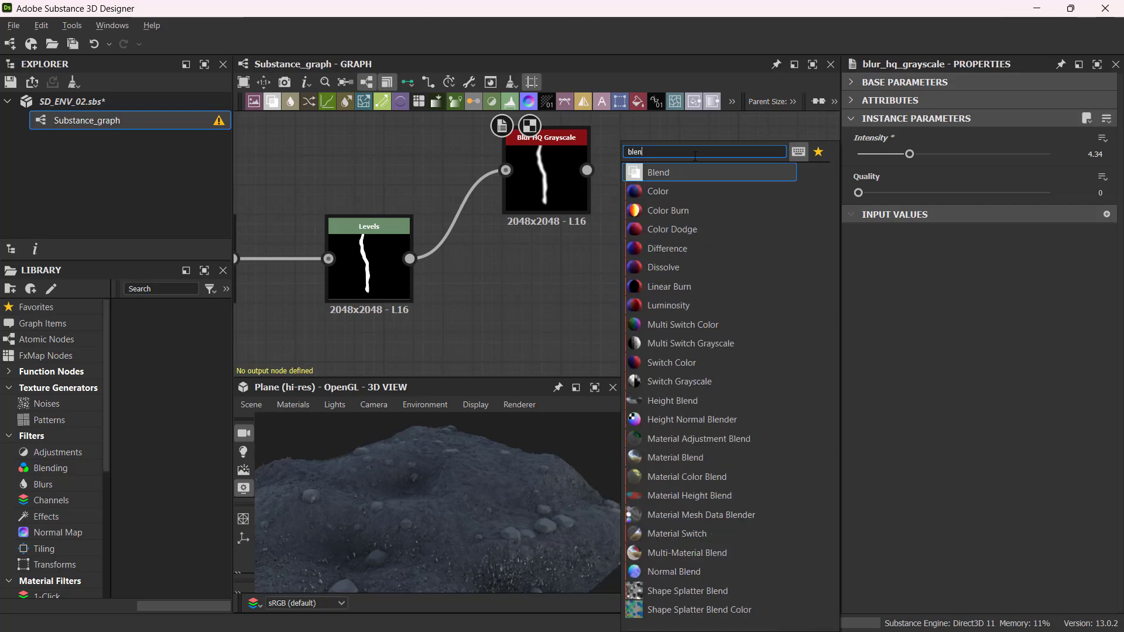
key("Return")
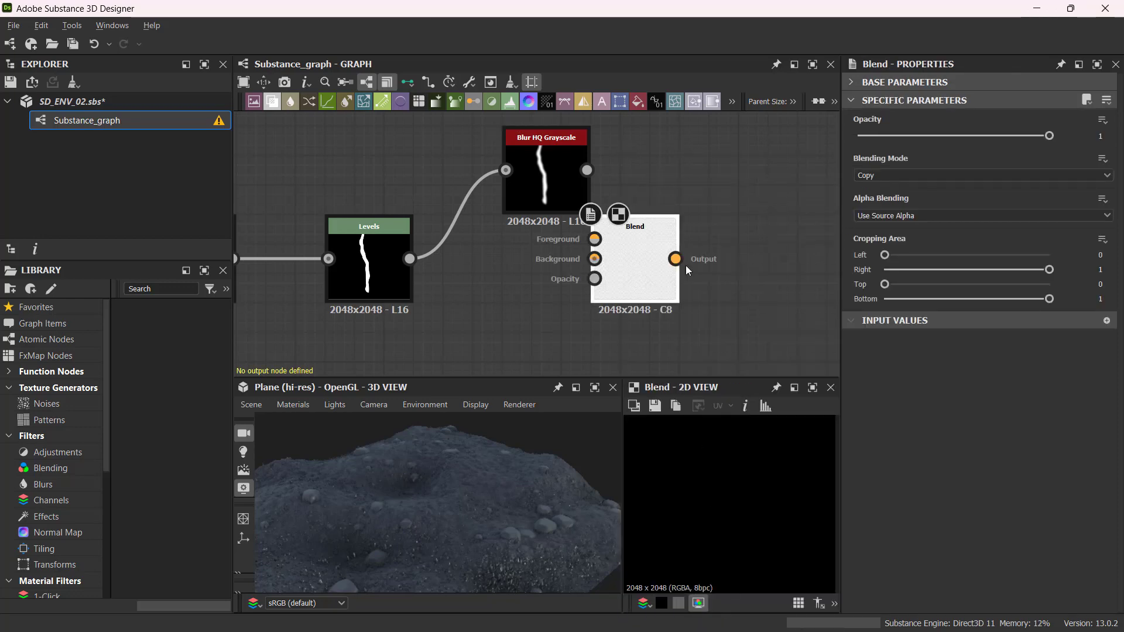
left_click_drag(635, 267, 724, 266)
mouse_move(587, 170)
left_mouse_down()
mouse_move(674, 245)
mouse_move(694, 212)
left_mouse_up()
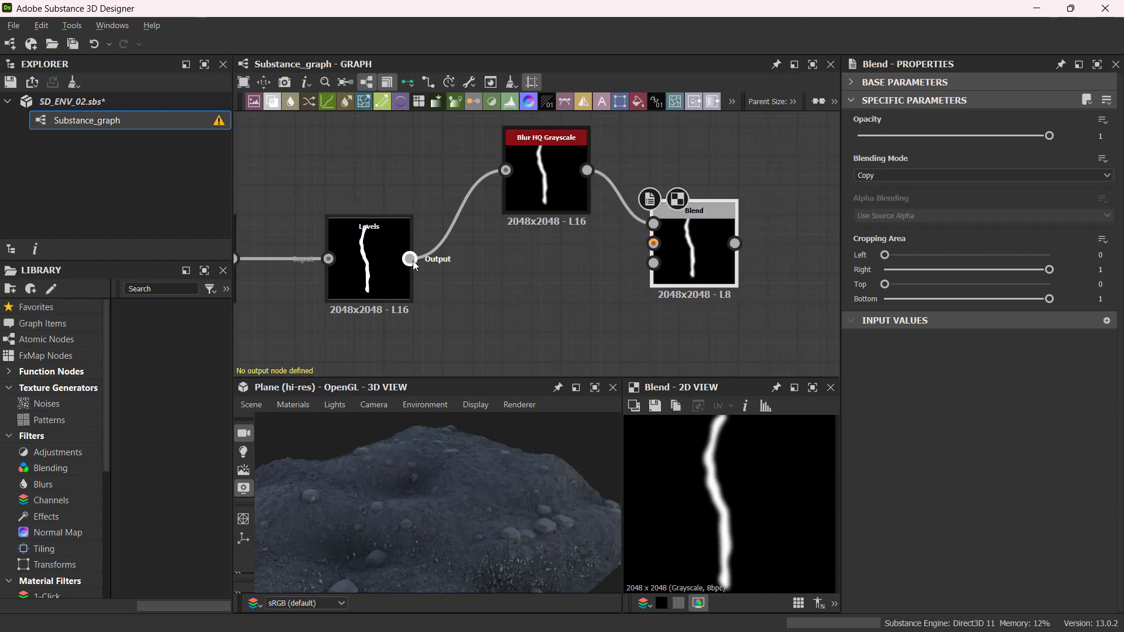
mouse_move(409, 259)
left_mouse_down()
mouse_move(654, 243)
mouse_move(739, 274)
left_mouse_up()
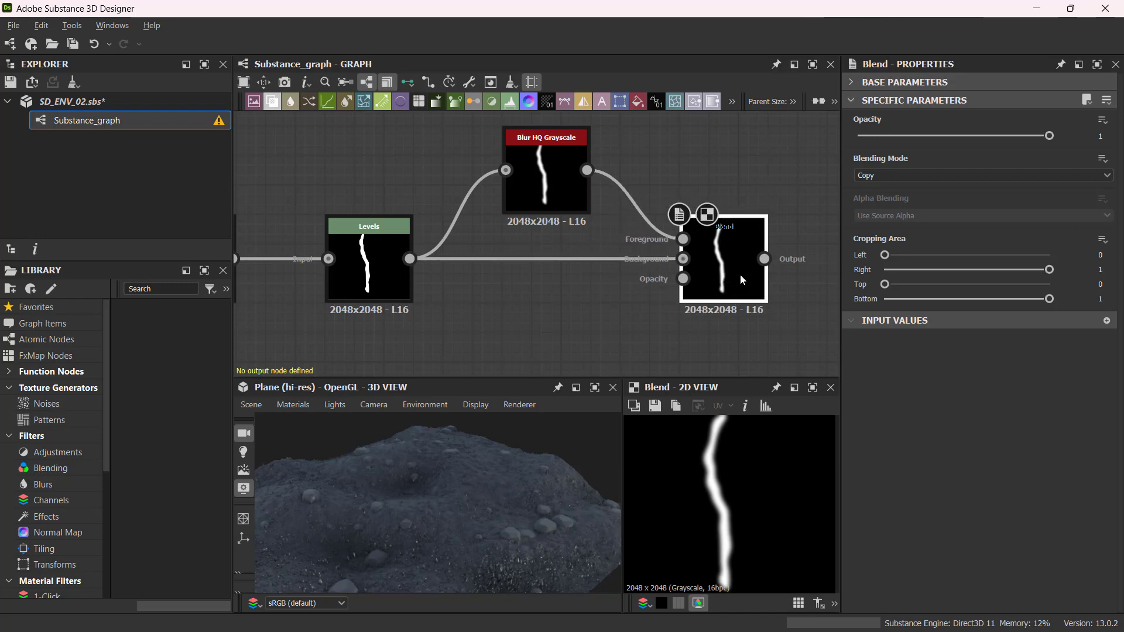
Step: Set the Blend node's blending mode to Multiply and inspect the stem's tip and body in the preview
left_click(908, 174)
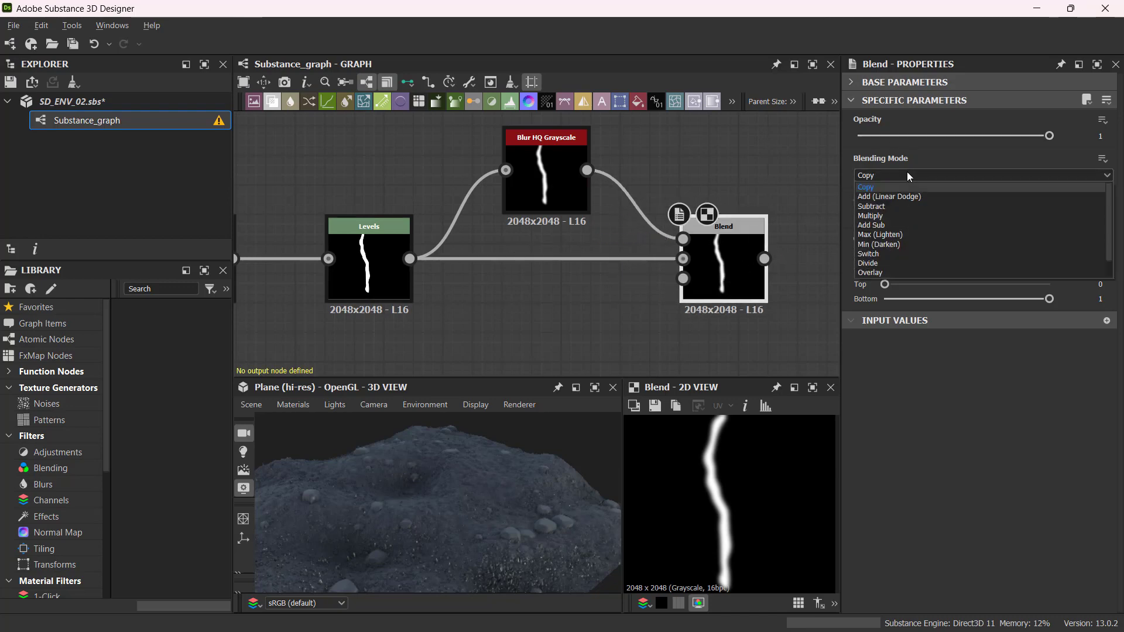
left_click(907, 214)
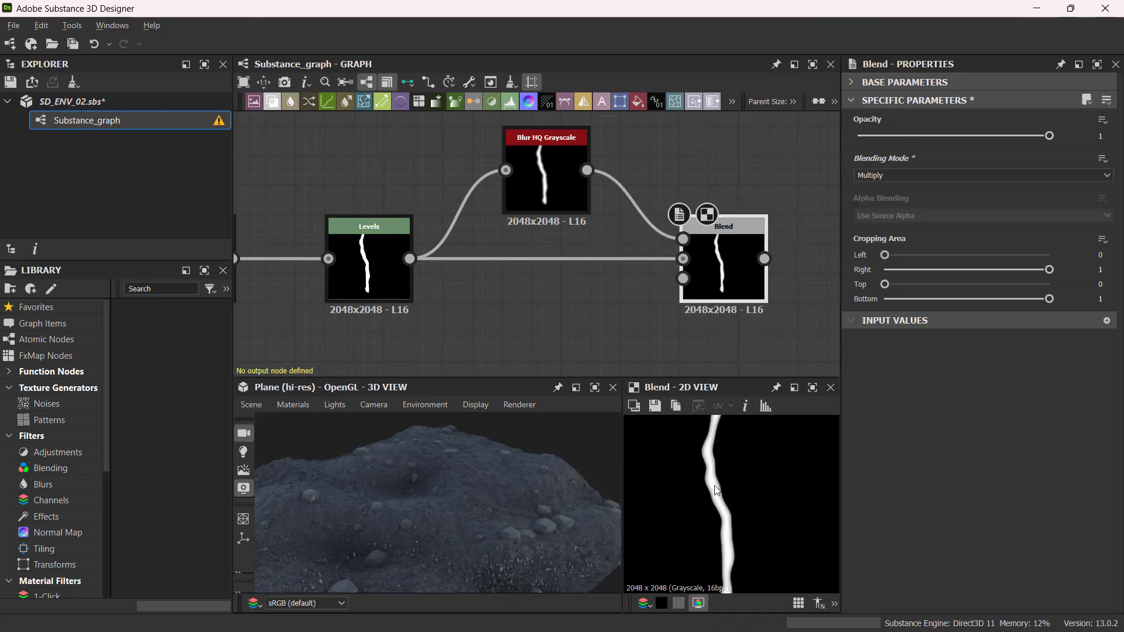
mouse_move(739, 455)
middle_mouse_down()
mouse_move(735, 562)
mouse_move(724, 556)
middle_mouse_up()
middle_click_drag(766, 518, 734, 458)
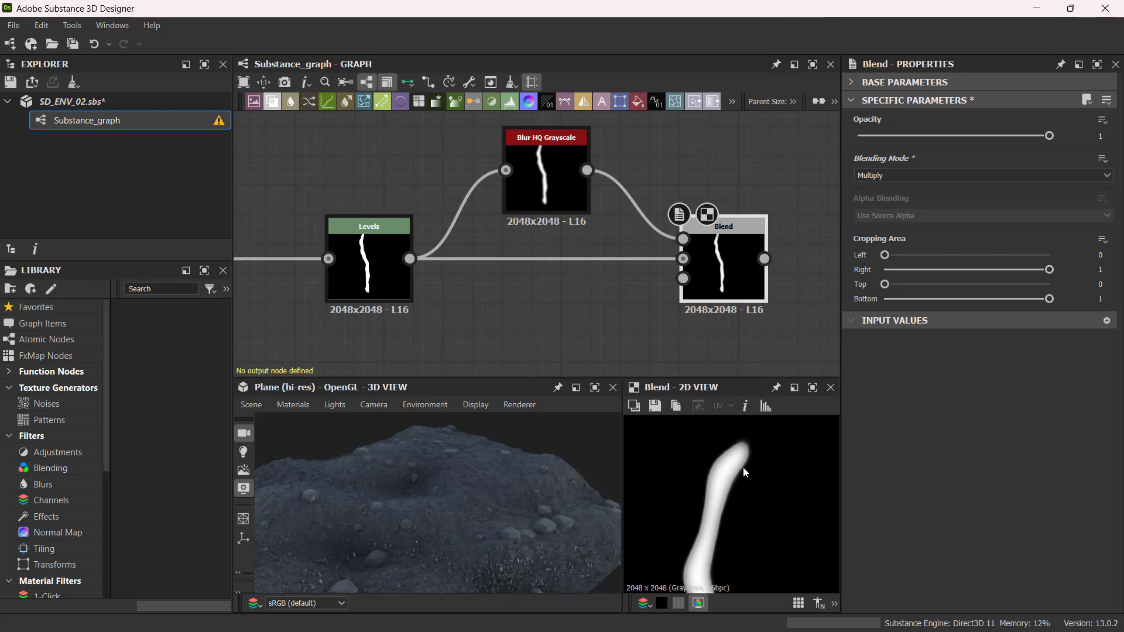
scroll(745, 471, "up", 2)
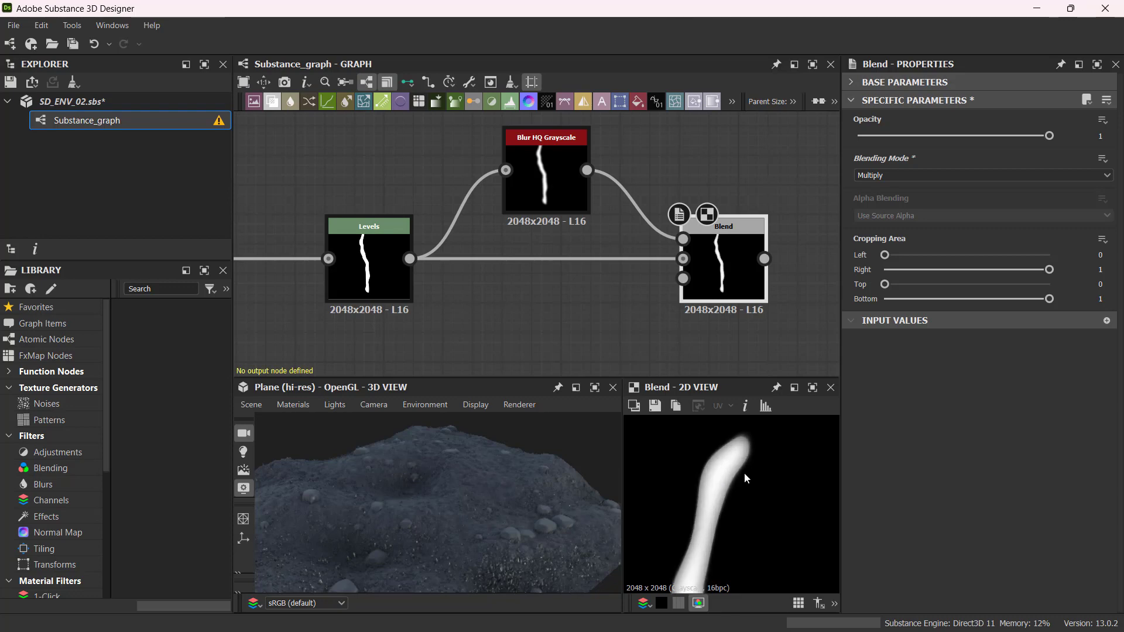
scroll(744, 472, "down", 5)
middle_click_drag(765, 490, 749, 439)
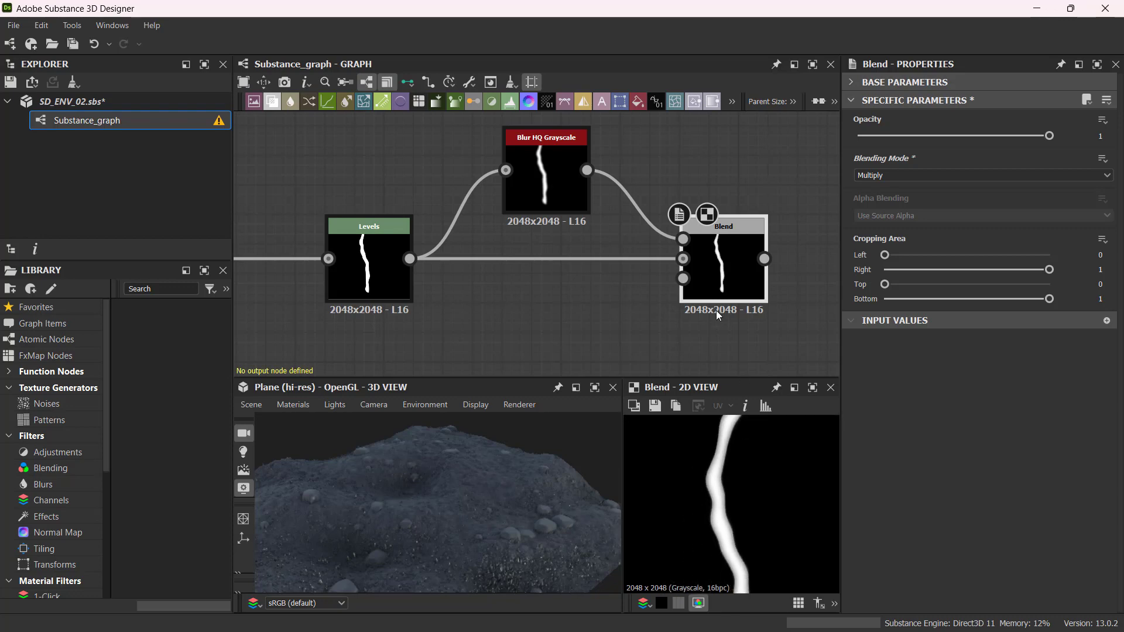
Step: Move the Blend node slightly farther away from the Levels and Blur HQ Grayscale nodes
left_click_drag(735, 289, 764, 290)
scroll(592, 305, "down", 2)
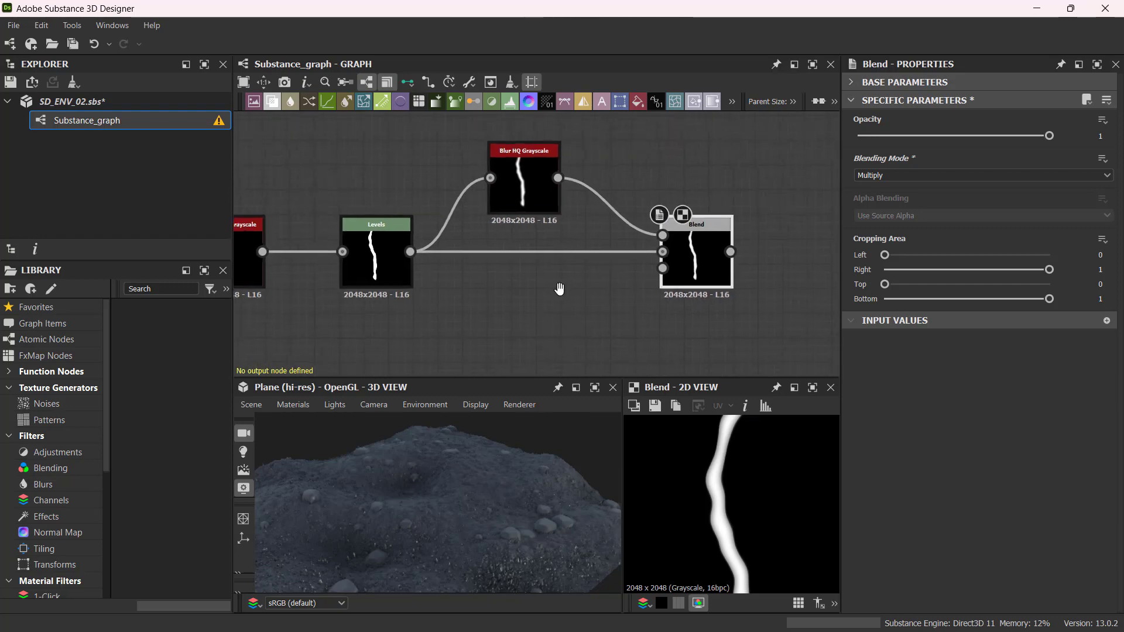
scroll(717, 490, "down", 2)
scroll(756, 497, "up", 2)
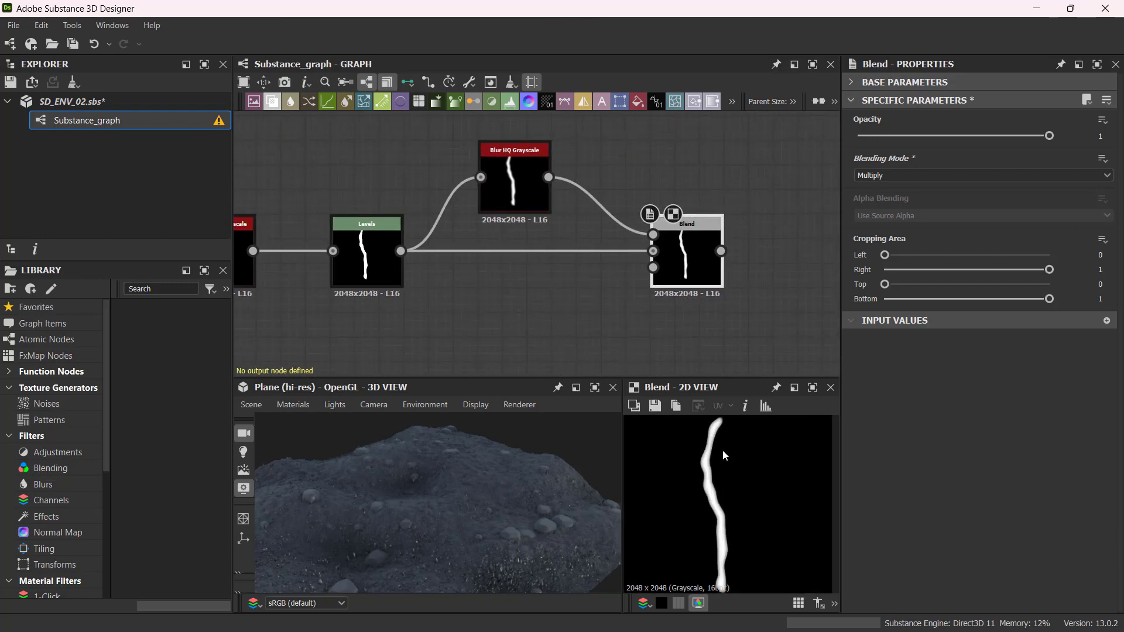